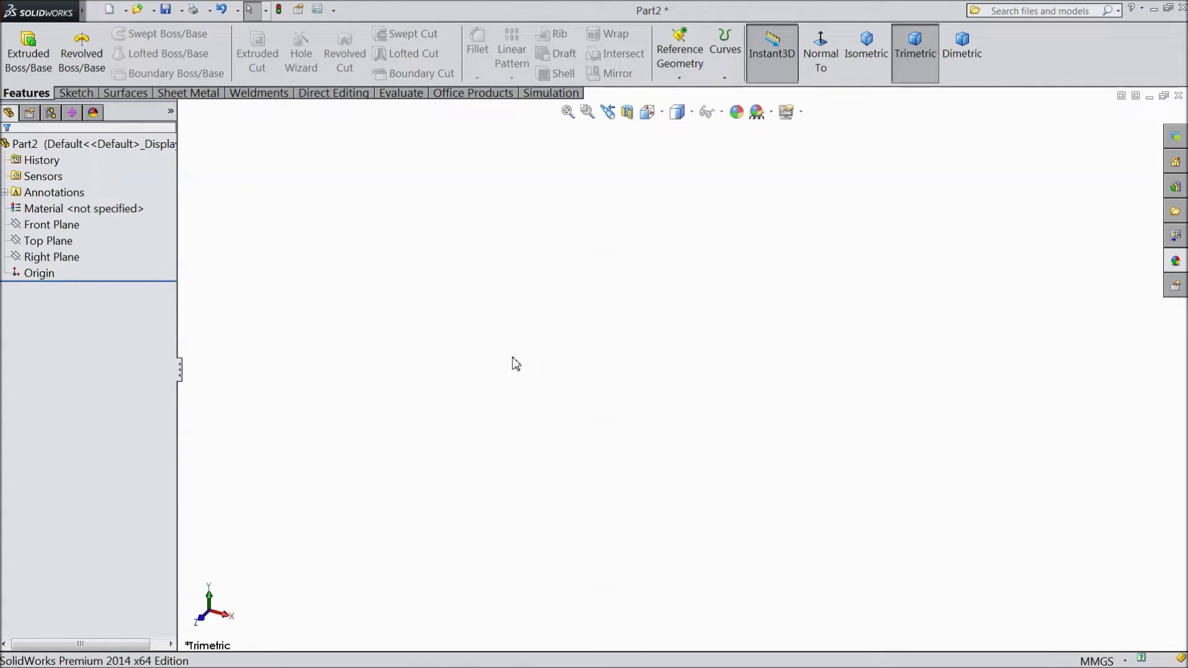
Start a new 3D sketch in Part2 and show the Spline curve options.
left_click(65, 94)
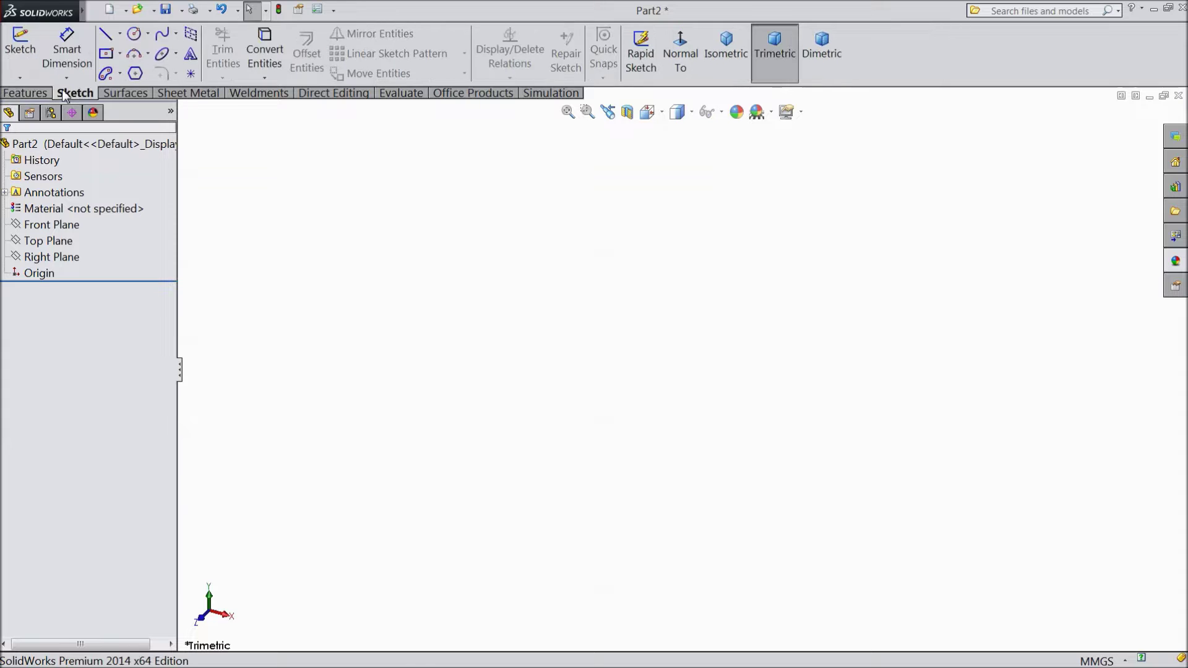
left_click(23, 81)
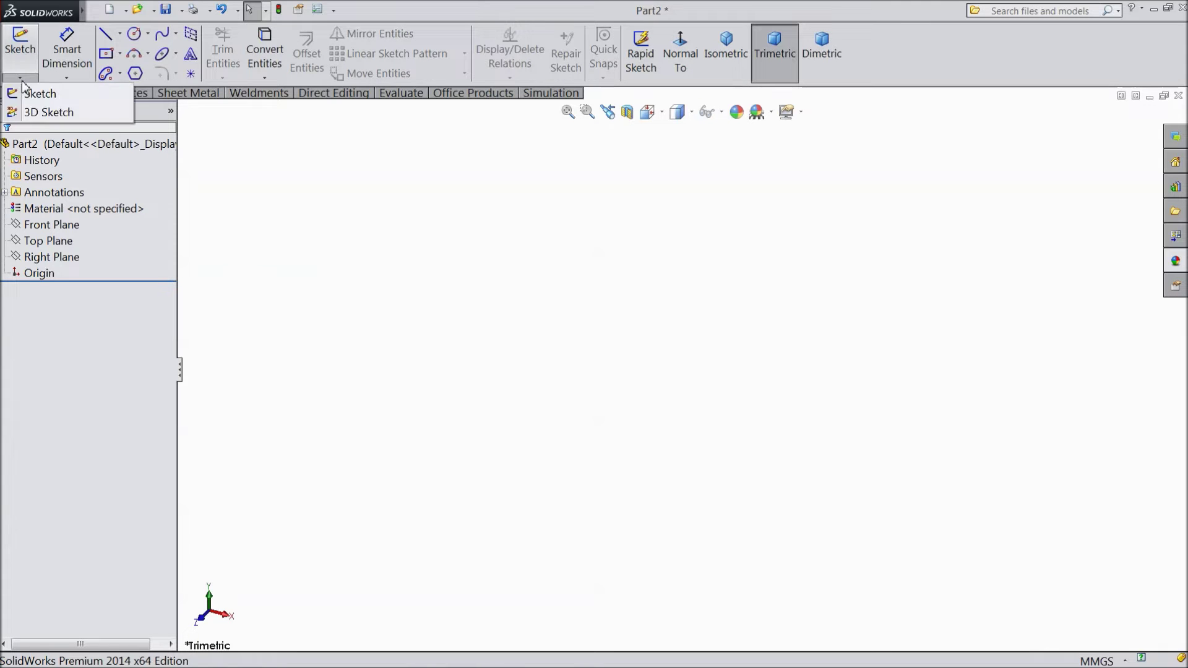
left_click(35, 111)
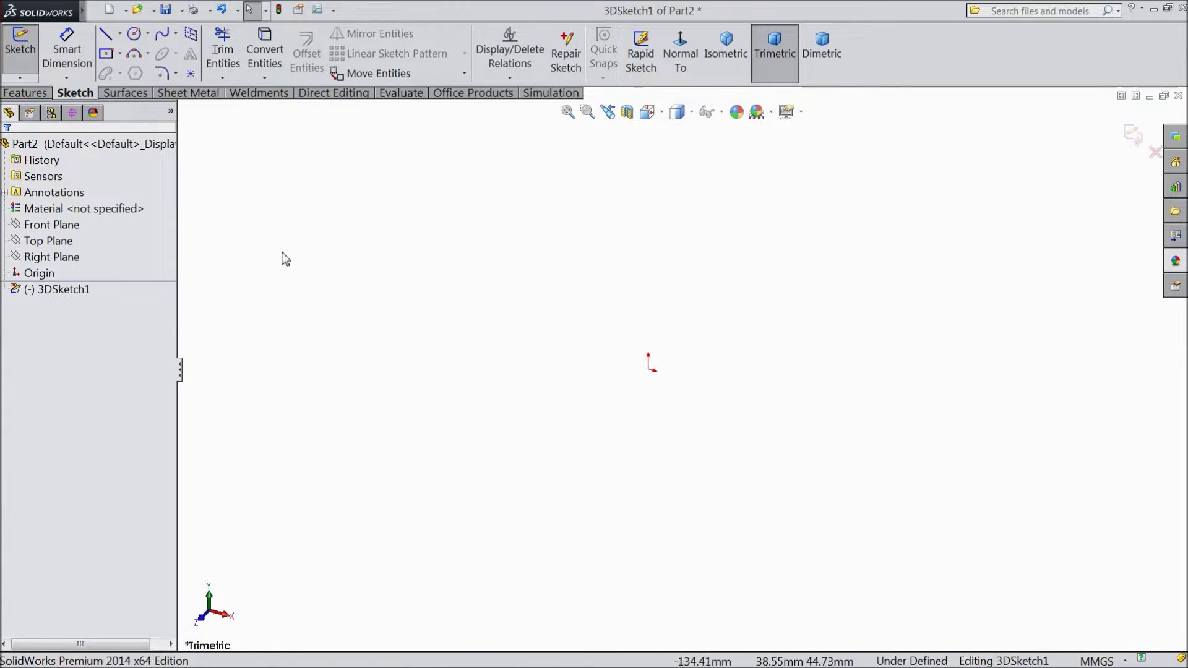
left_click(177, 37)
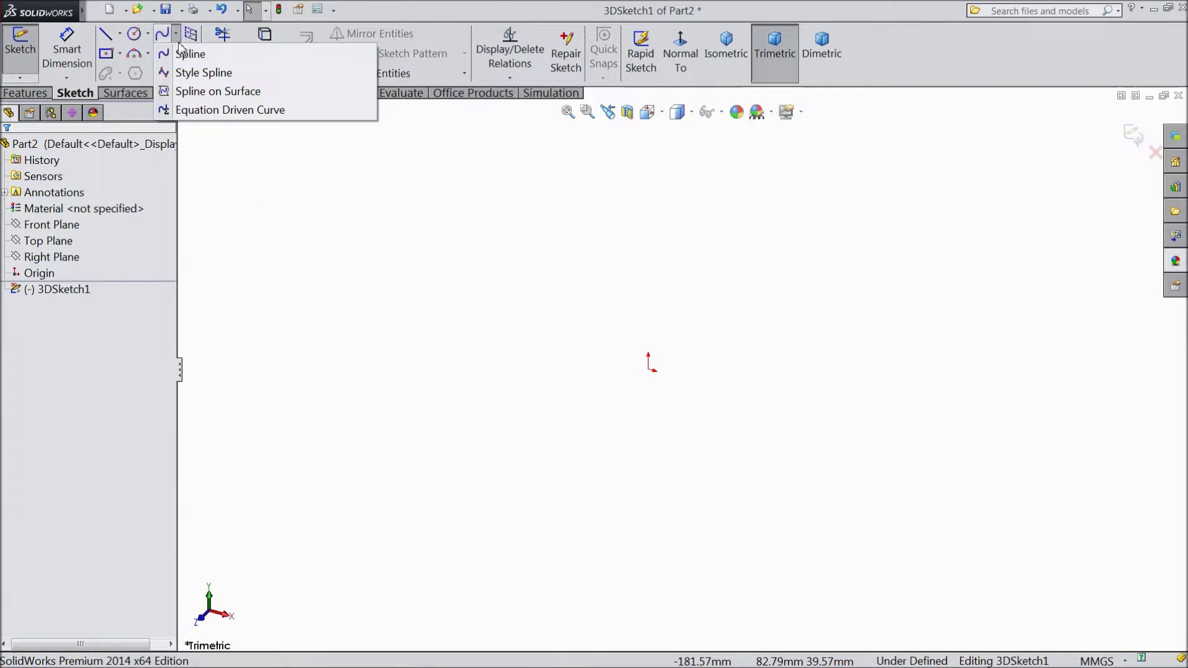
Start an Equation Driven Curve and paste the X equation from Notepad into xt.
left_click(214, 111)
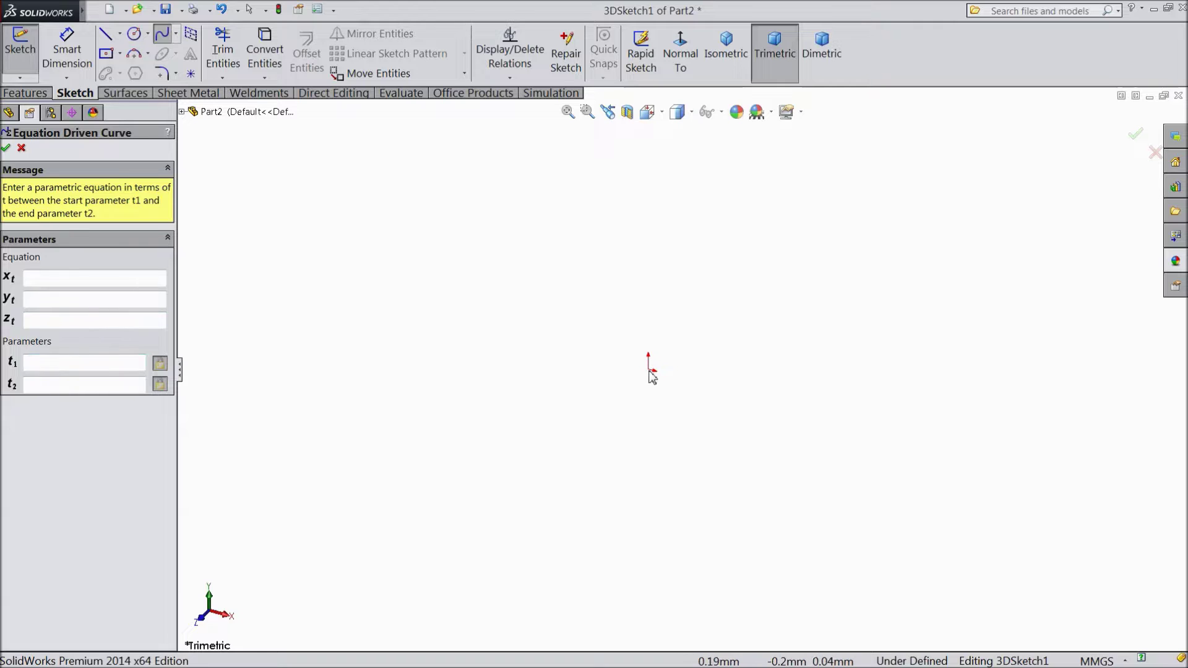
left_click(465, 658)
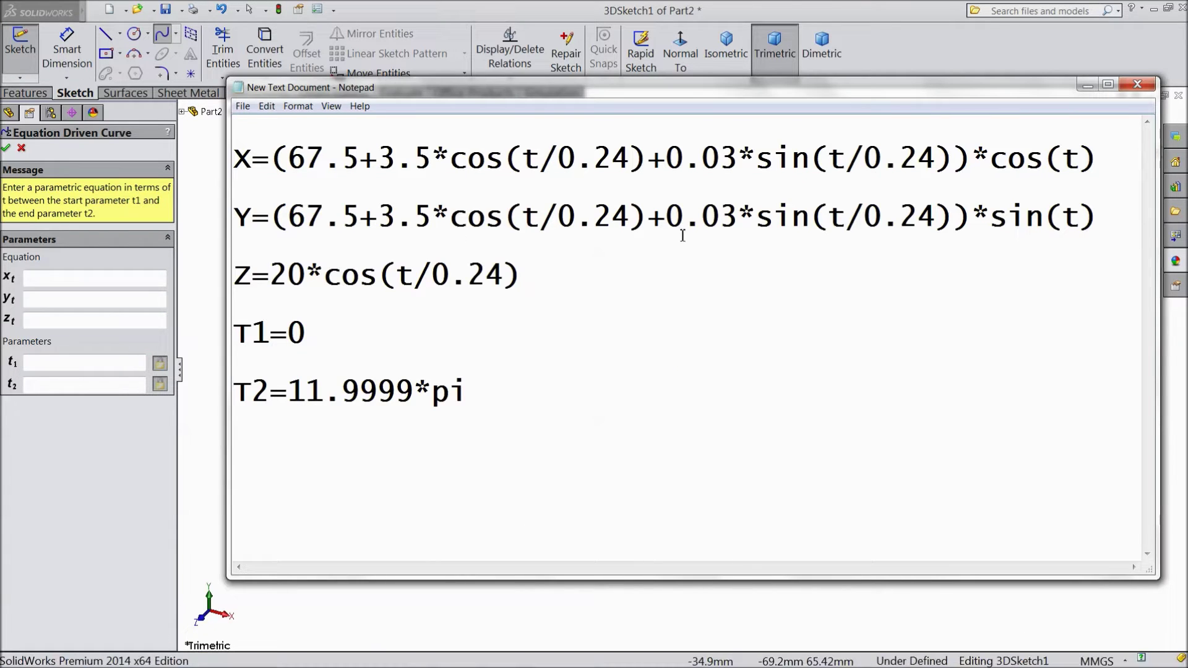
left_click_drag(1096, 163, 278, 157)
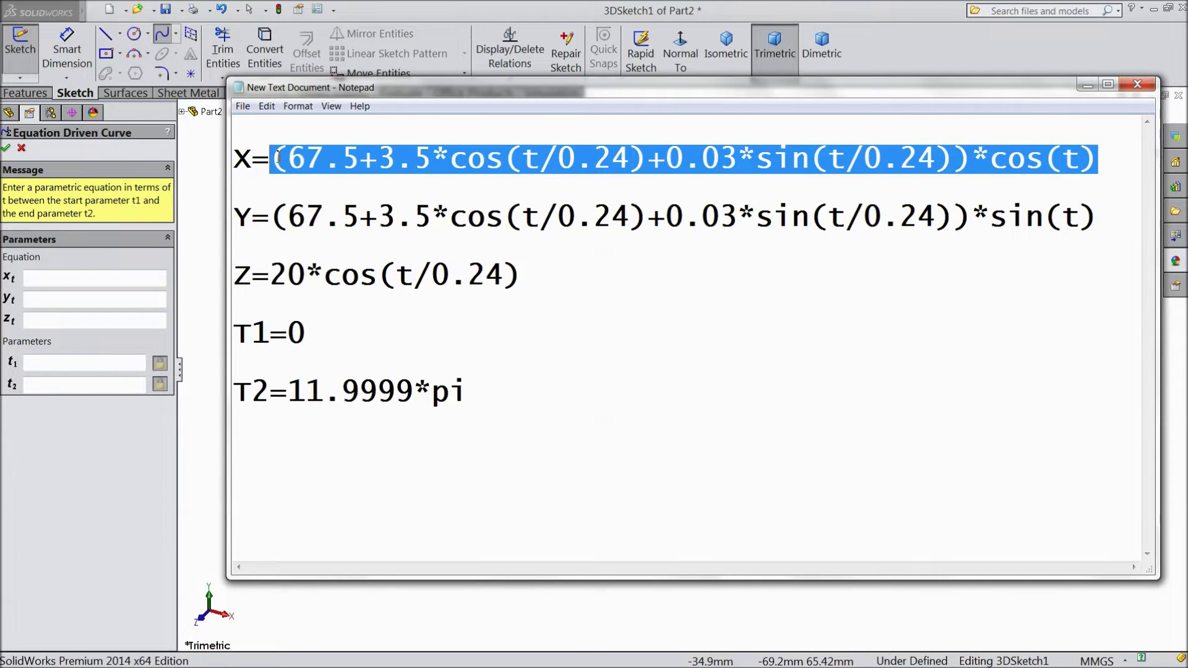
right_click(288, 159)
left_click(319, 203)
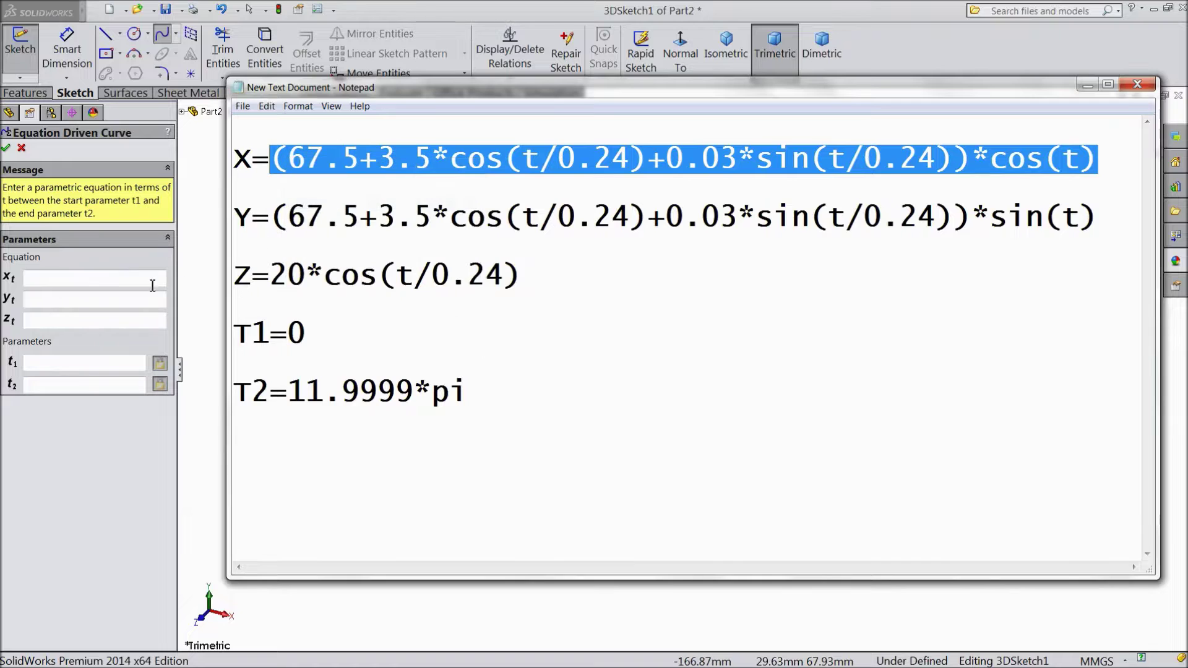
left_click(116, 279)
right_click(114, 279)
left_click(156, 337)
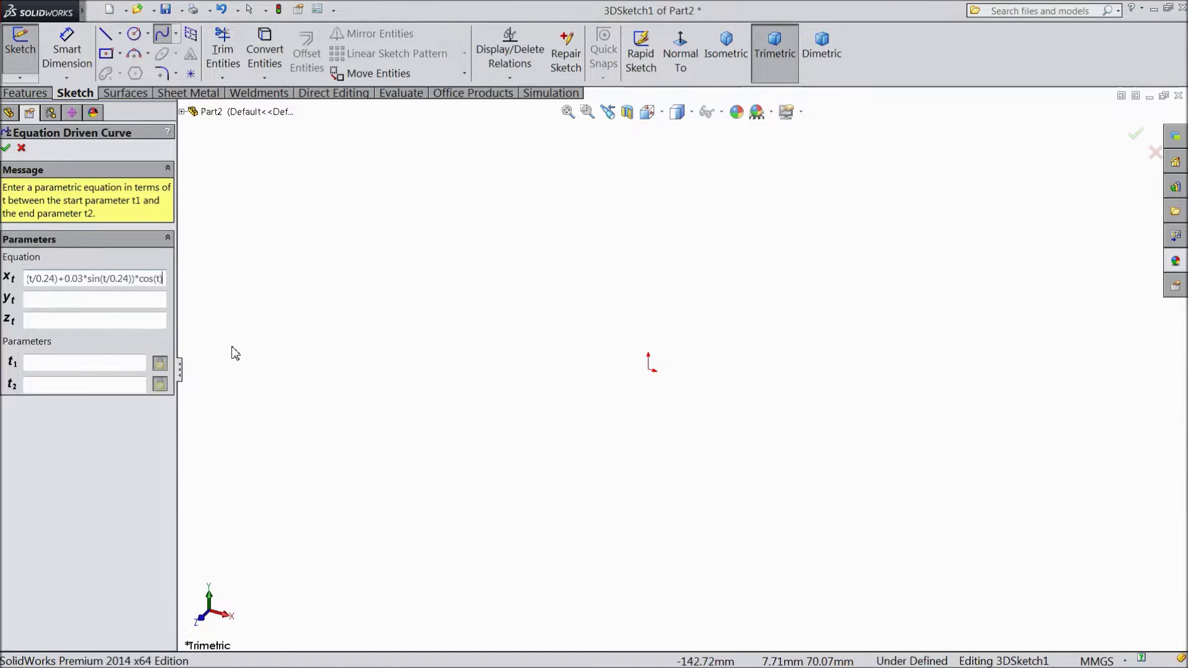
Paste the Y equation from Notepad into the yt field.
left_click(469, 662)
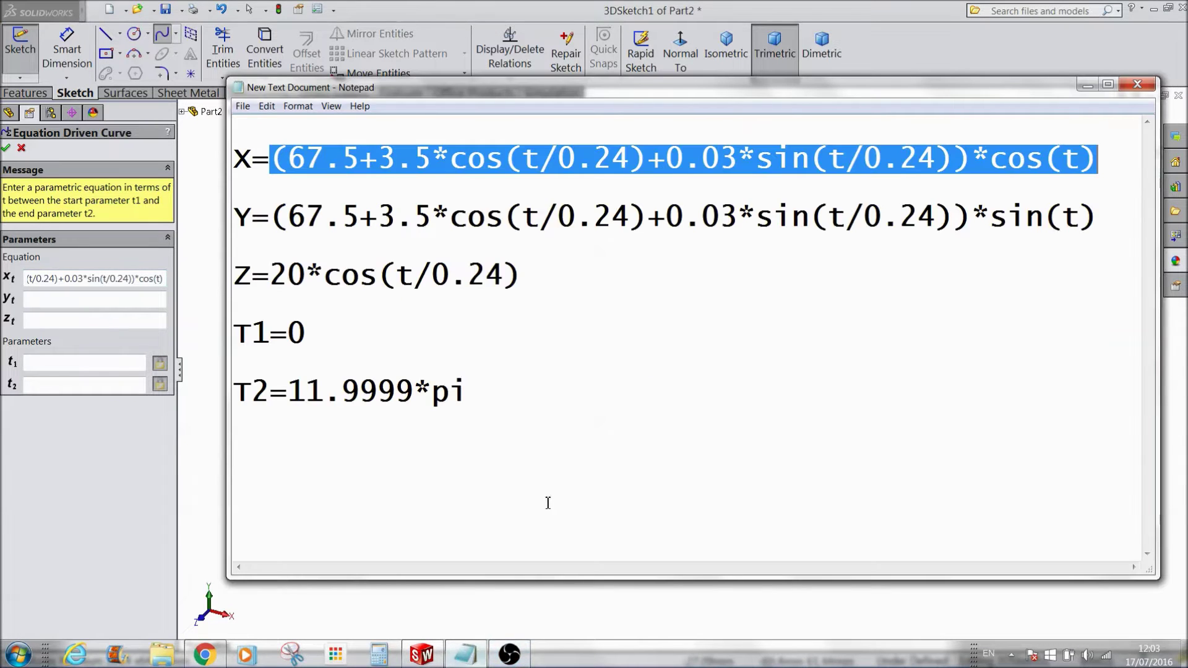
left_click_drag(1100, 220, 282, 210)
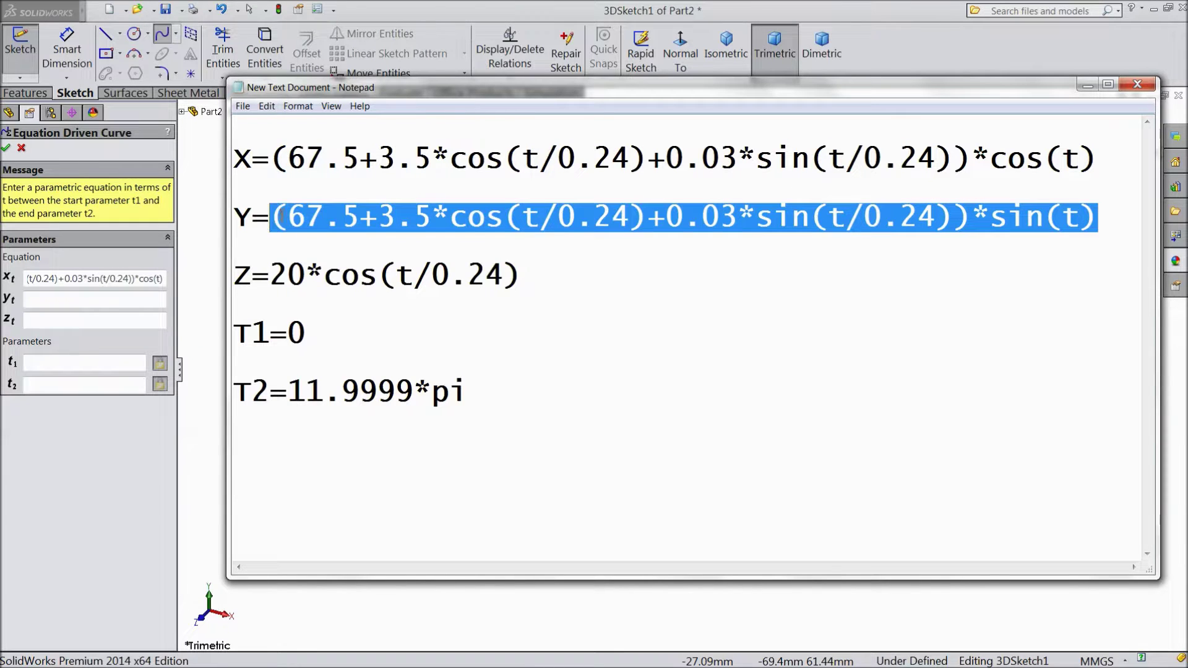
right_click(282, 216)
left_click(321, 259)
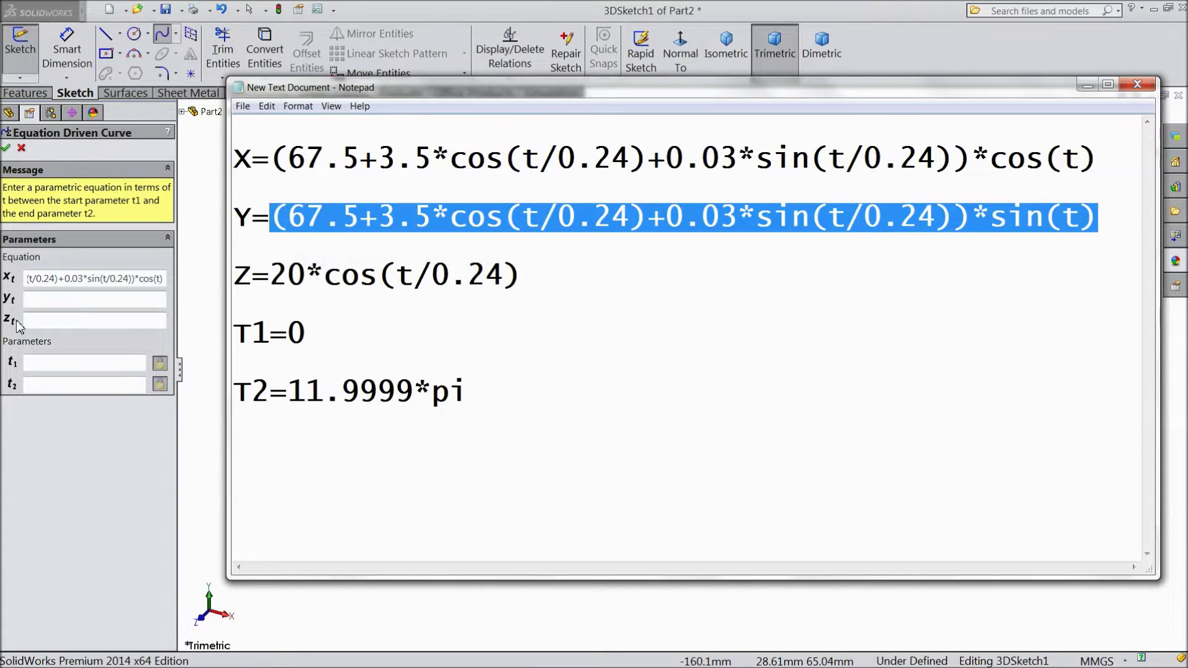
left_click(34, 303)
right_click(34, 303)
left_click(71, 362)
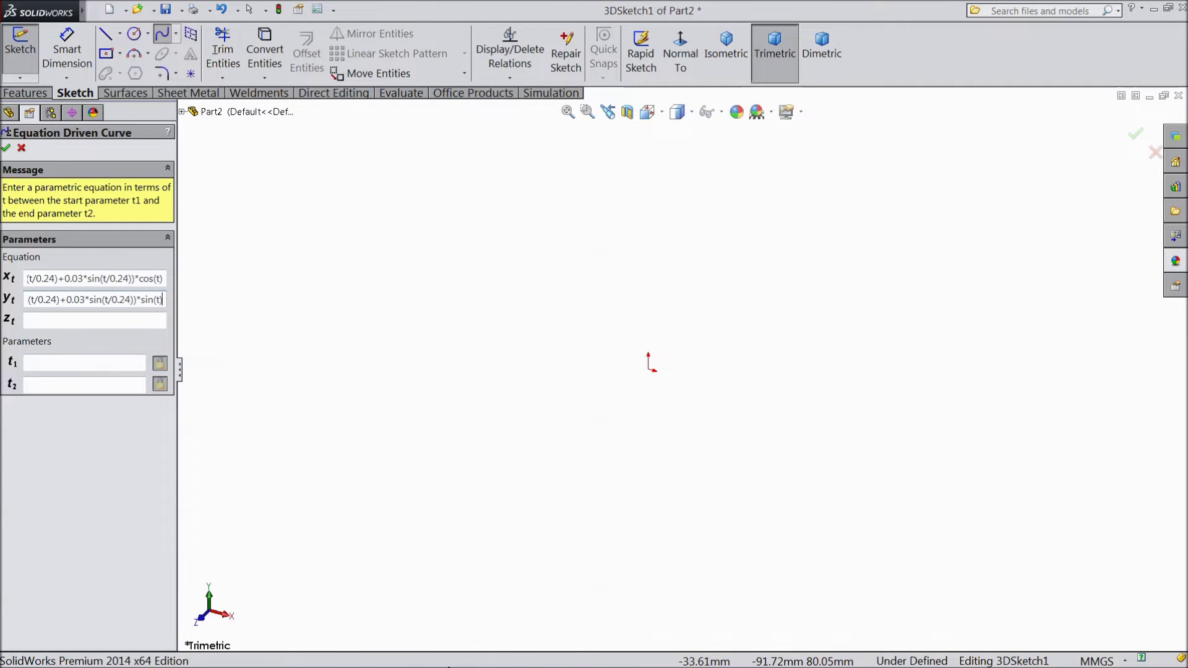
Paste 20*cos(t/0.24) from Notepad as the zt equation.
left_click(429, 655)
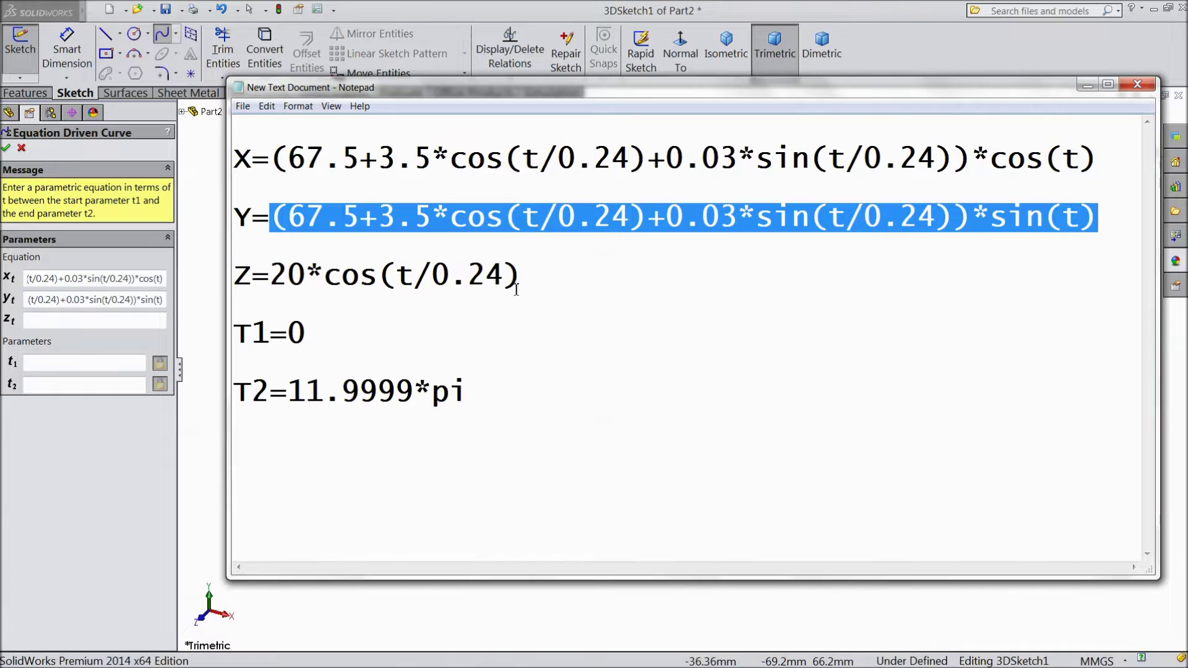
left_click_drag(516, 288, 284, 274)
right_click(280, 274)
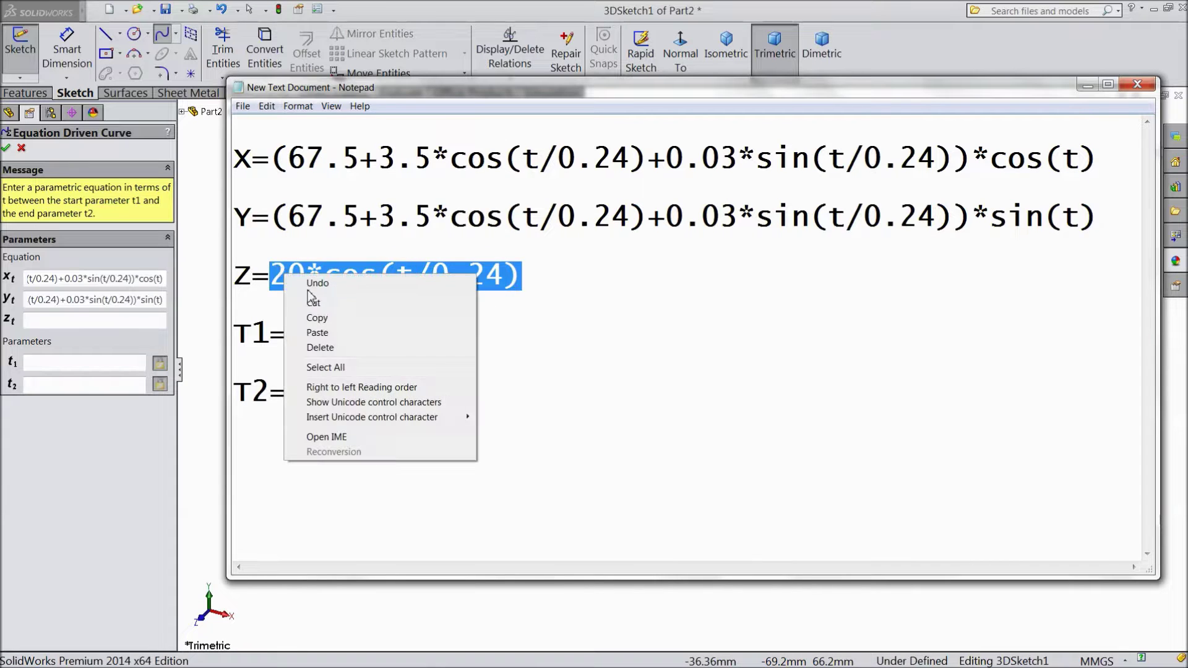
left_click(327, 323)
left_click(39, 321)
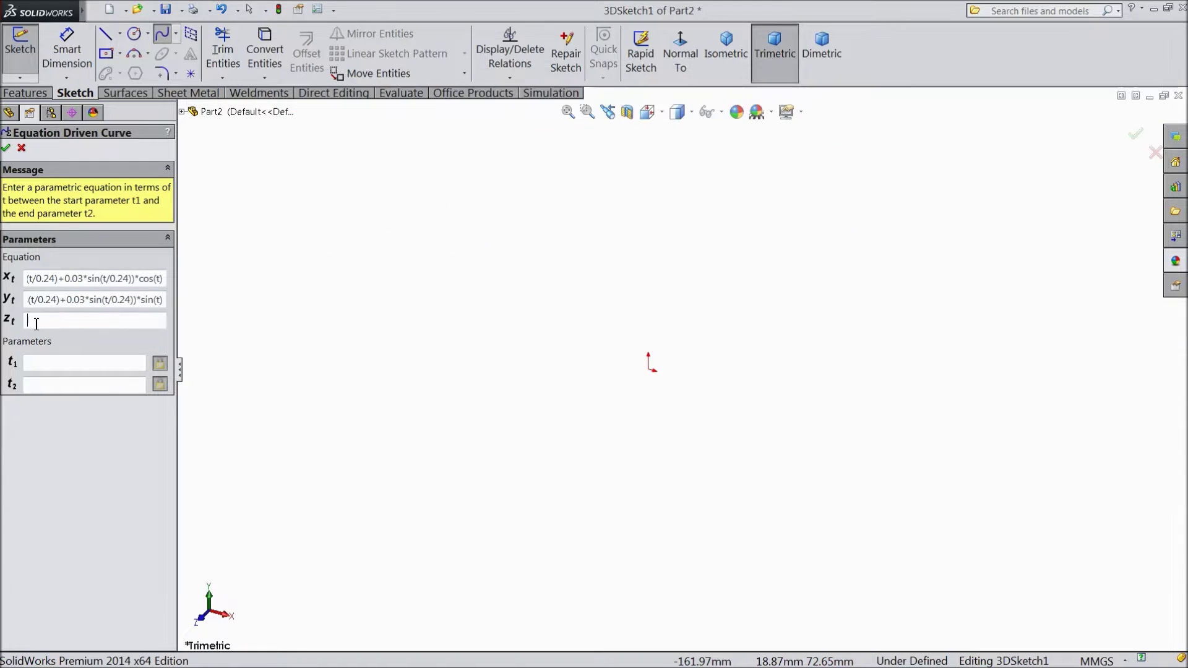
right_click(35, 319)
left_click(72, 382)
Set the end parameter t2 to 11.9999*pi, copied from Notepad.
left_click(463, 656)
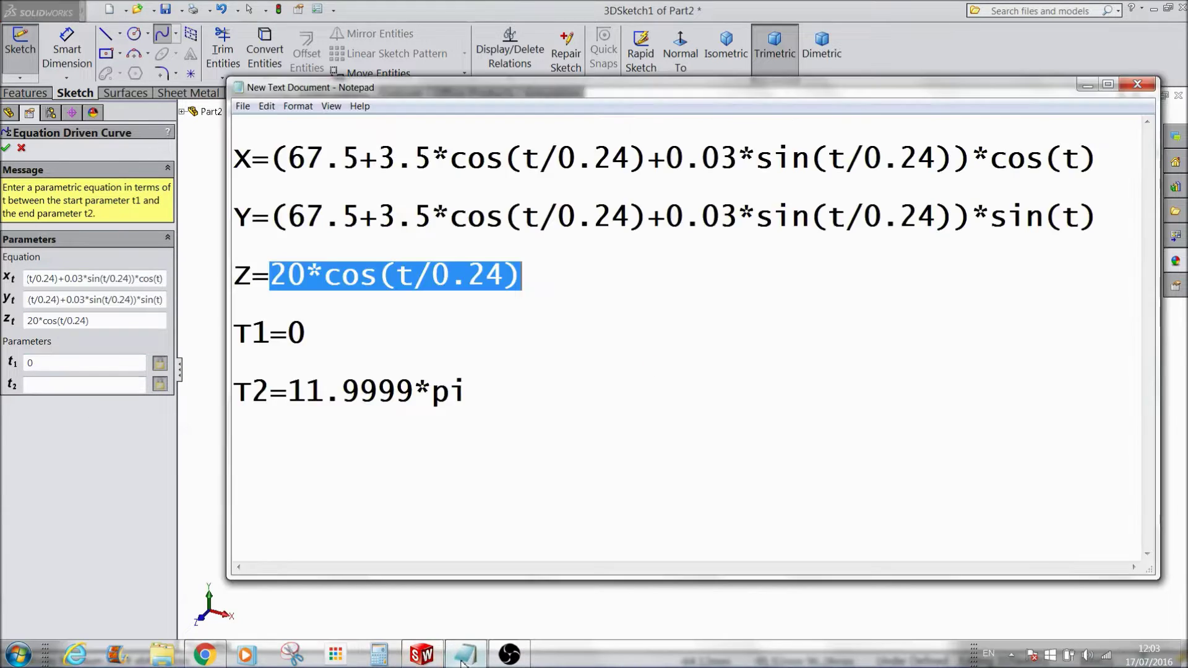
left_click_drag(468, 396, 303, 396)
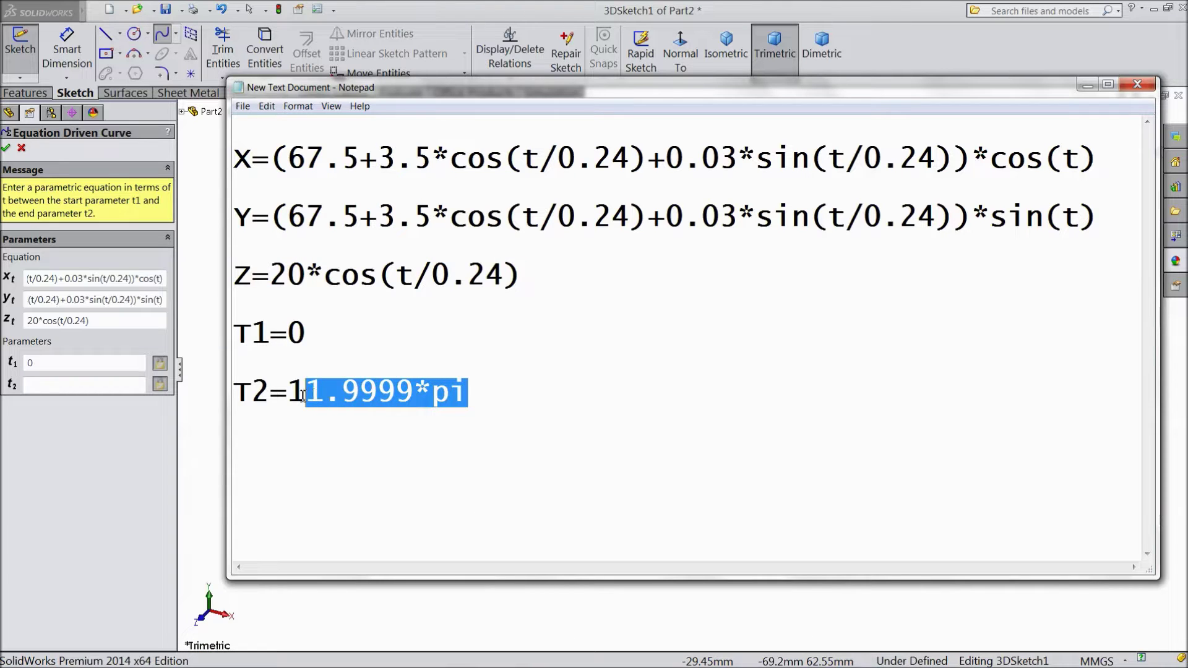
right_click(316, 394)
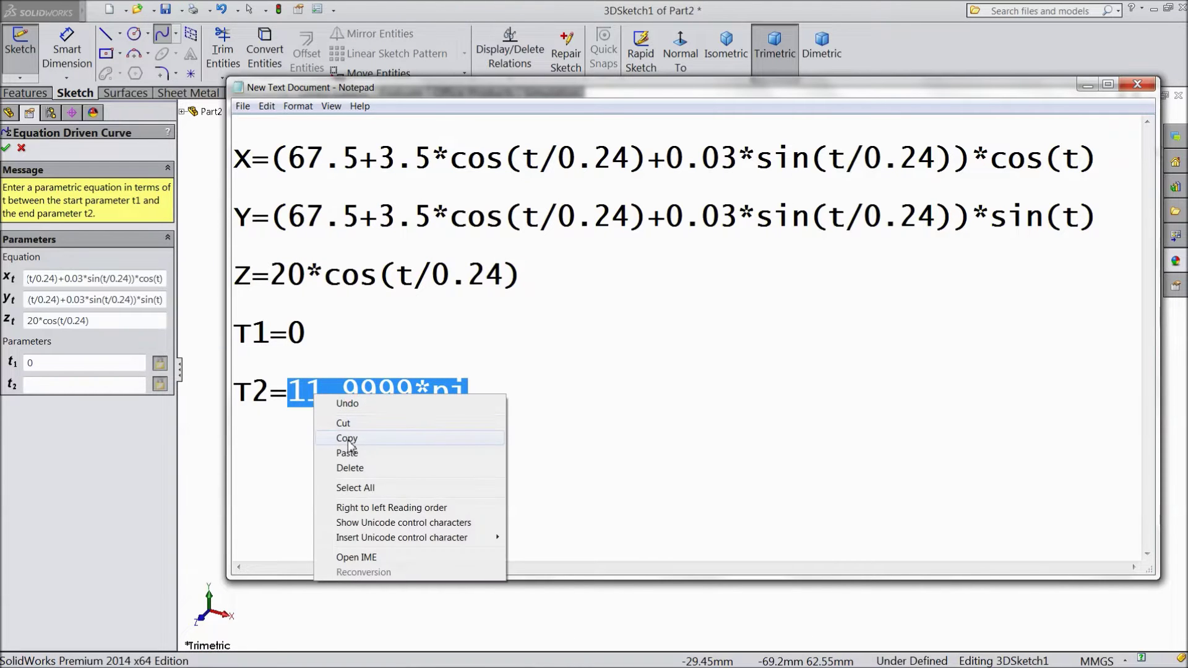
left_click(347, 441)
left_click(36, 385)
right_click(36, 384)
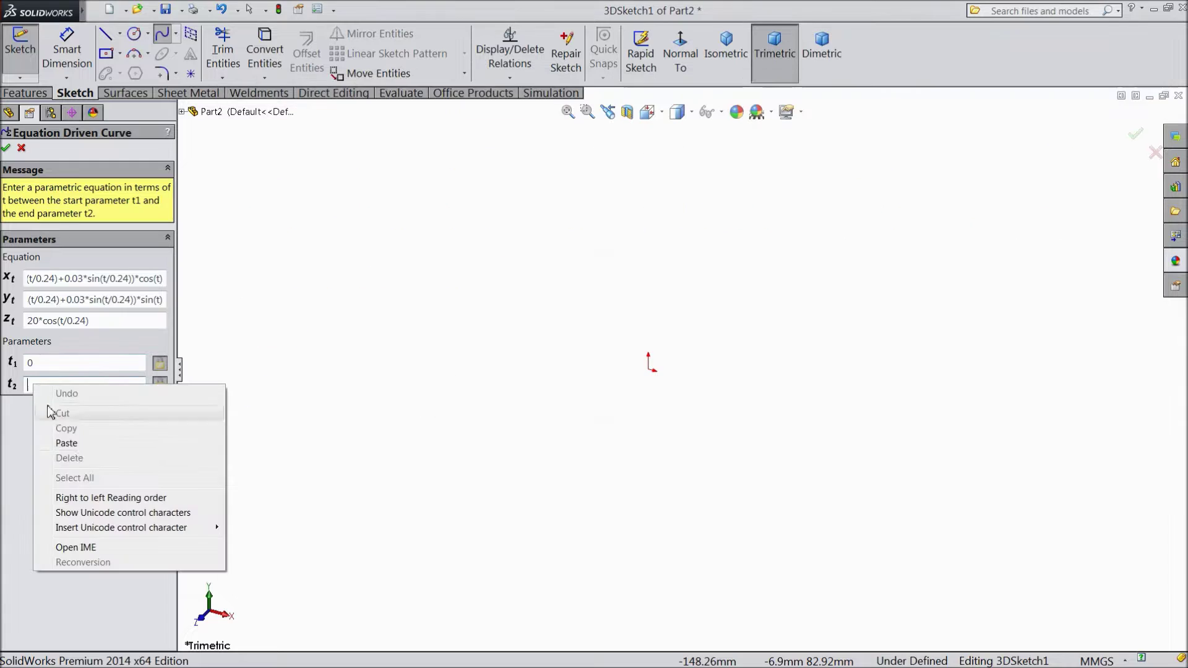
left_click(107, 443)
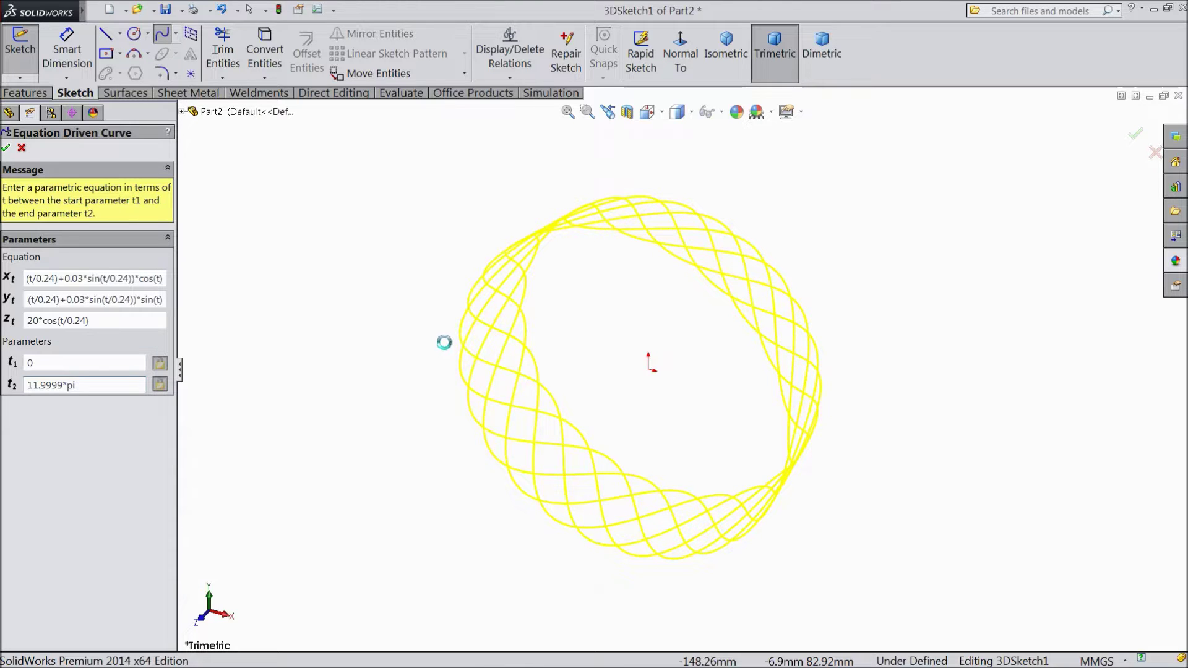
Inspect the toroidal curve, exit 3DSketch1, and select a point on the curve.
mouse_move(441, 347)
middle_mouse_down()
mouse_move(469, 323)
mouse_move(411, 342)
mouse_move(432, 347)
mouse_move(375, 323)
mouse_move(423, 322)
middle_mouse_up()
scroll(745, 399, "down", 3)
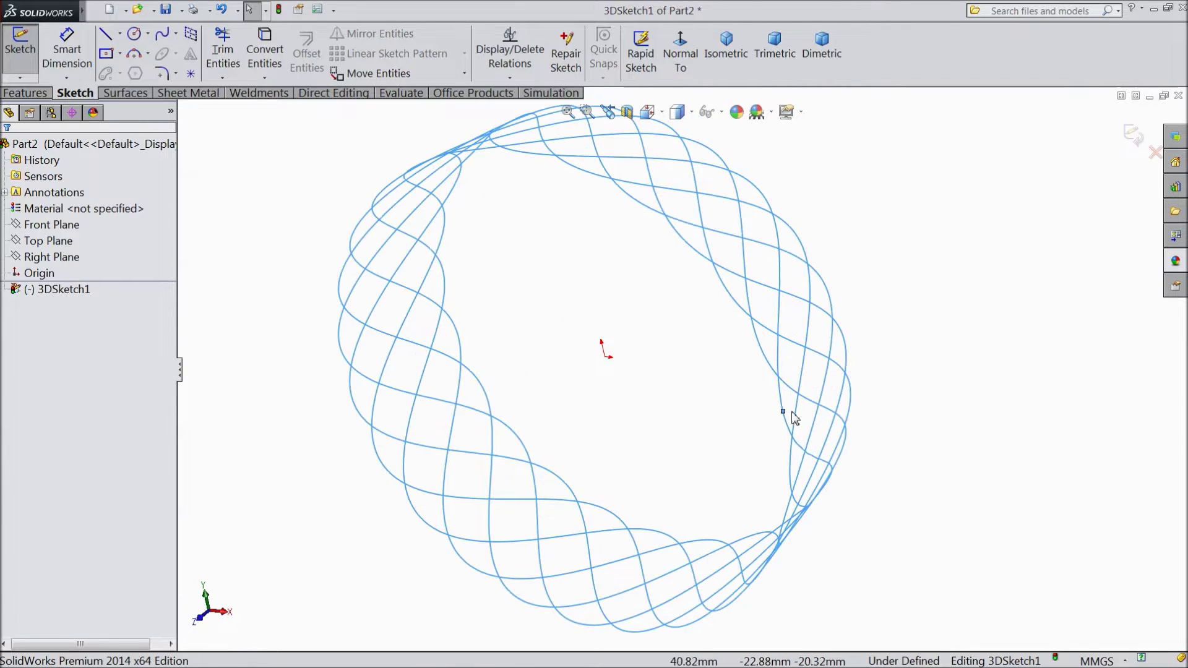
left_click(1132, 134)
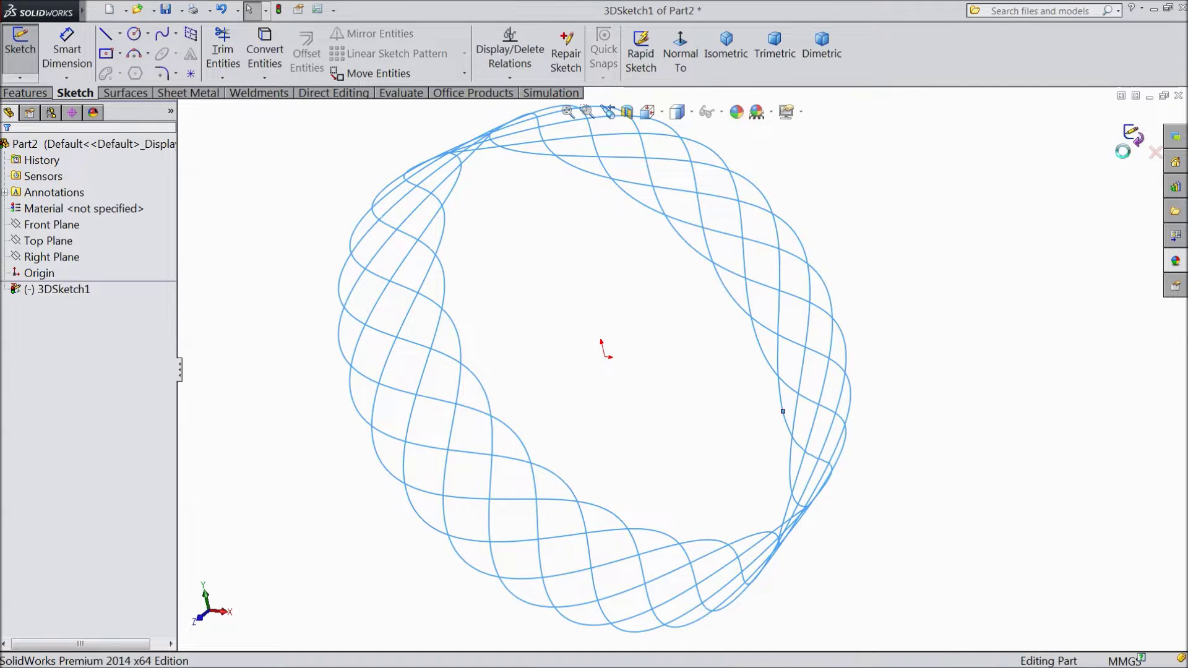
left_click(784, 417)
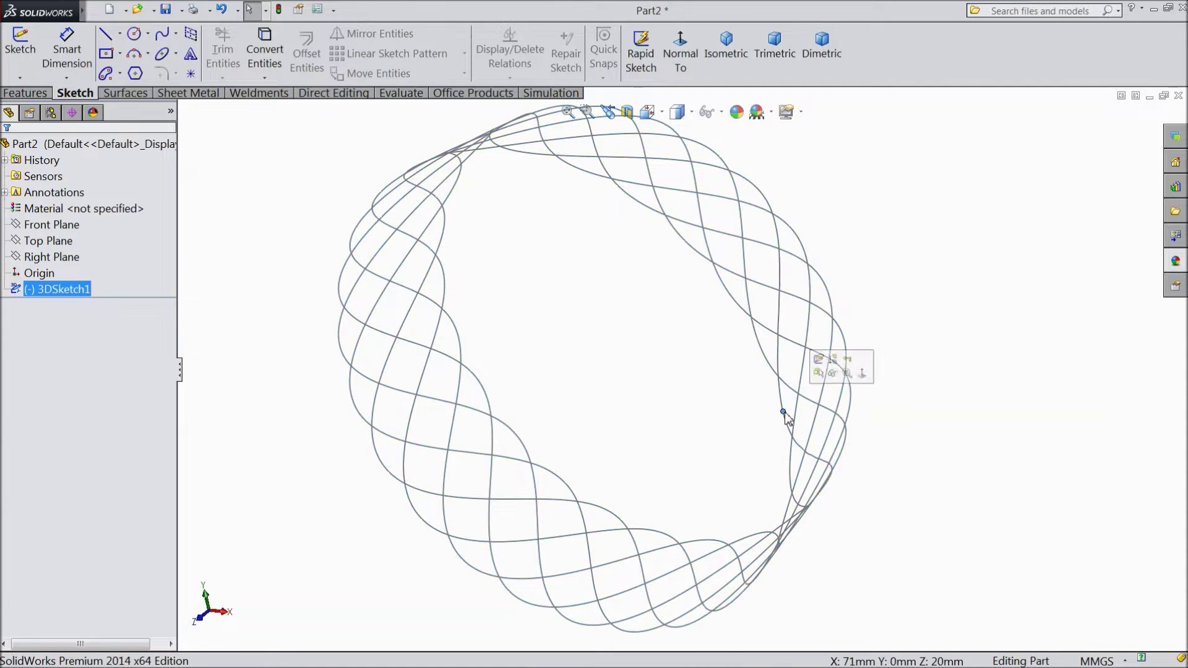
Create Plane1 through the selected point, perpendicular to the woven curve.
left_click(23, 94)
left_click(680, 73)
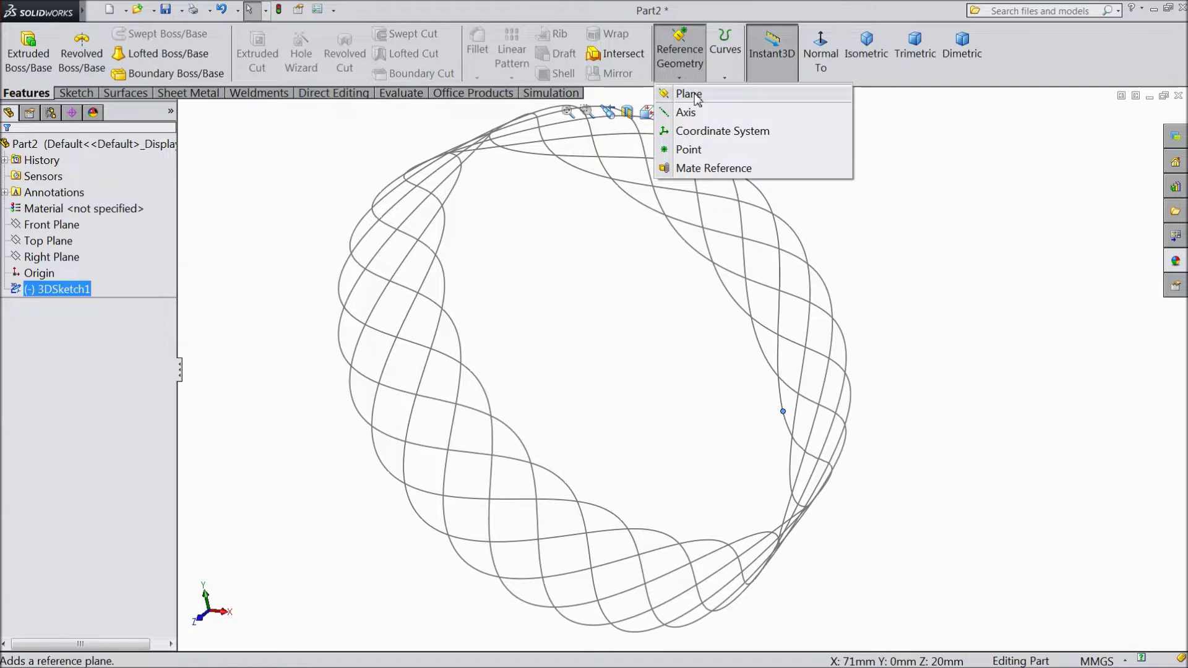
left_click(688, 93)
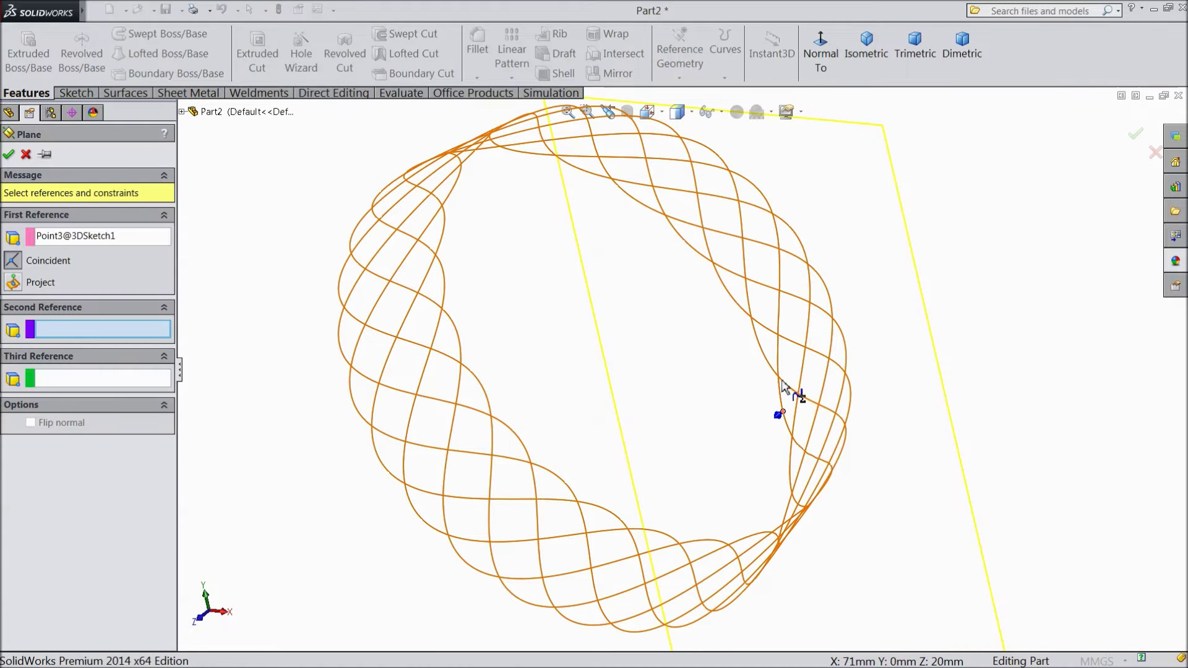
left_click(783, 385)
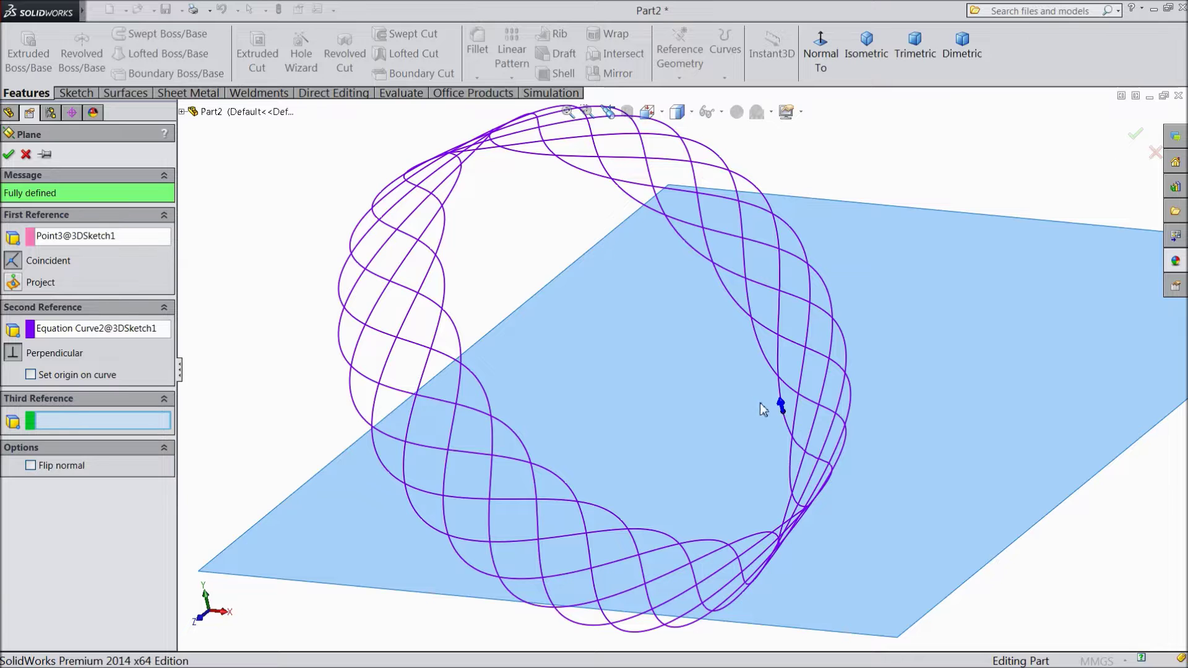
middle_click_drag(702, 399, 705, 350)
scroll(810, 377, "down", 3)
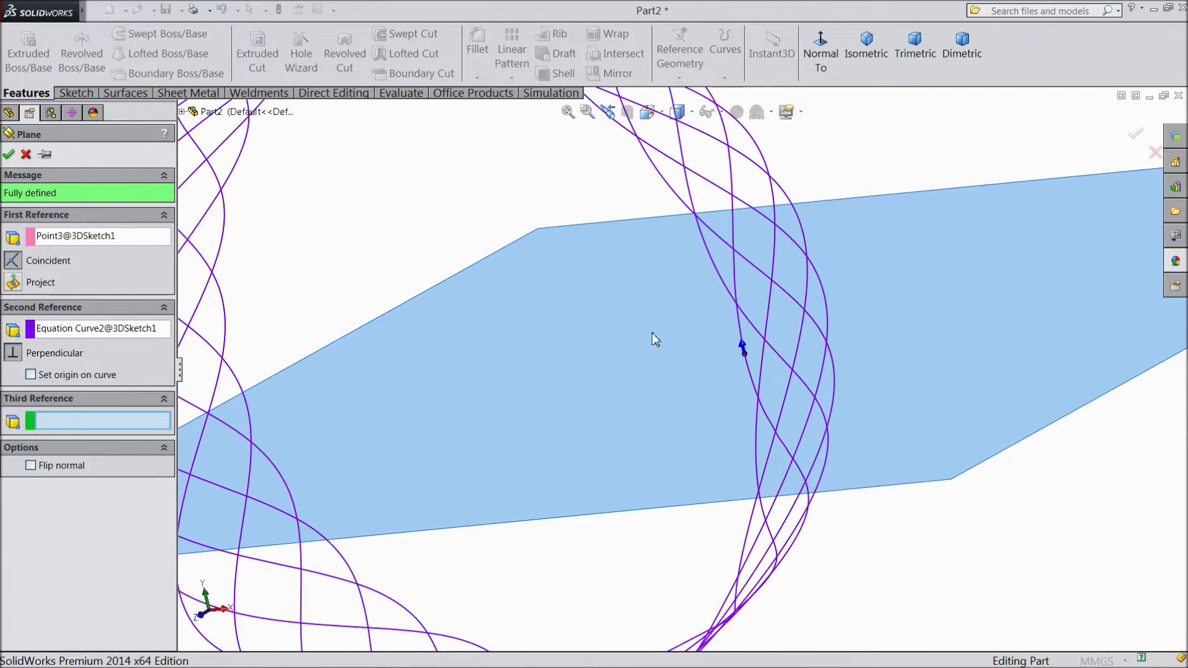
left_click(7, 155)
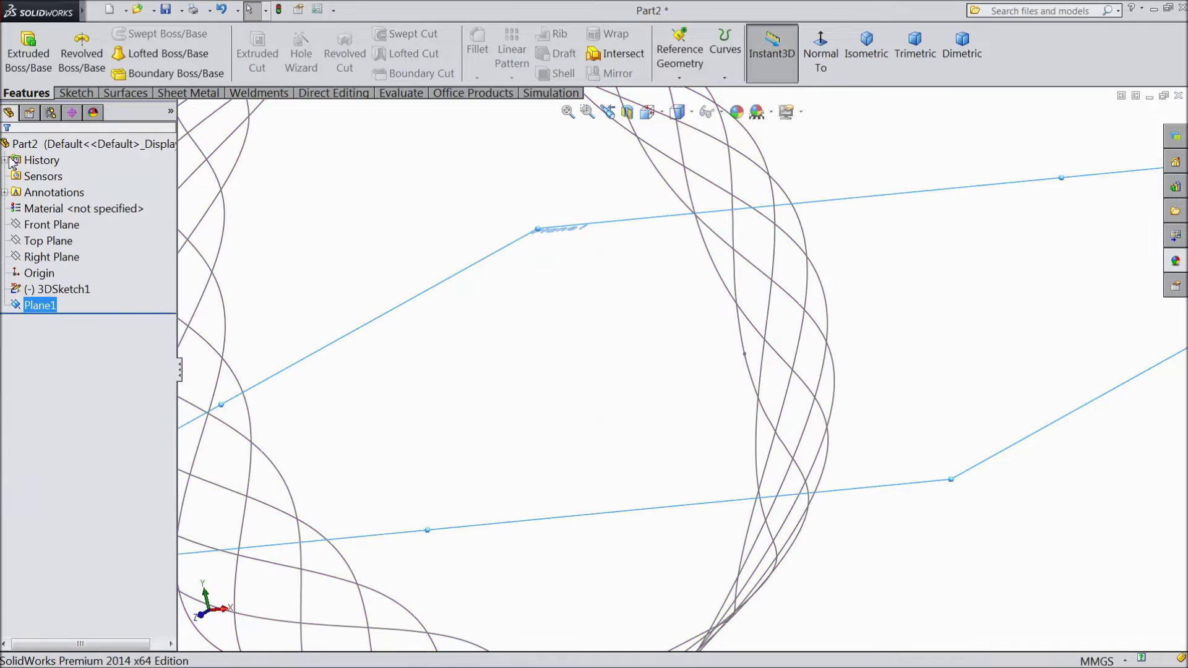
left_click(9, 308)
Sketch a circle on Plane1 centred at the curves' start point.
left_click(79, 277)
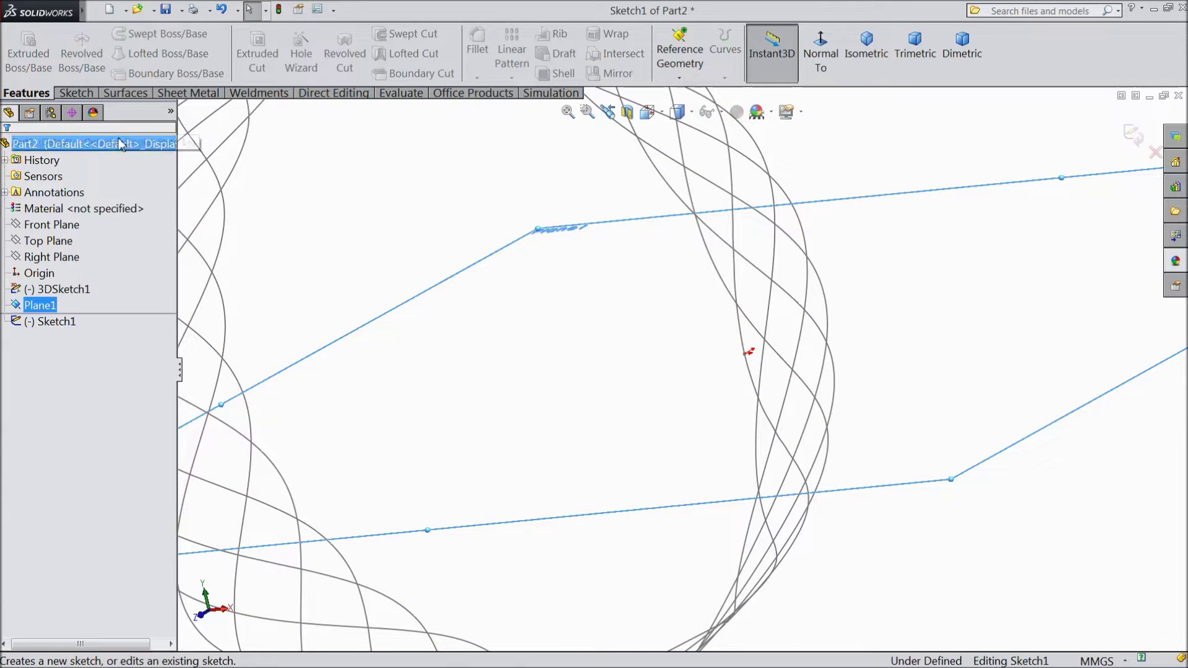
left_click(133, 33)
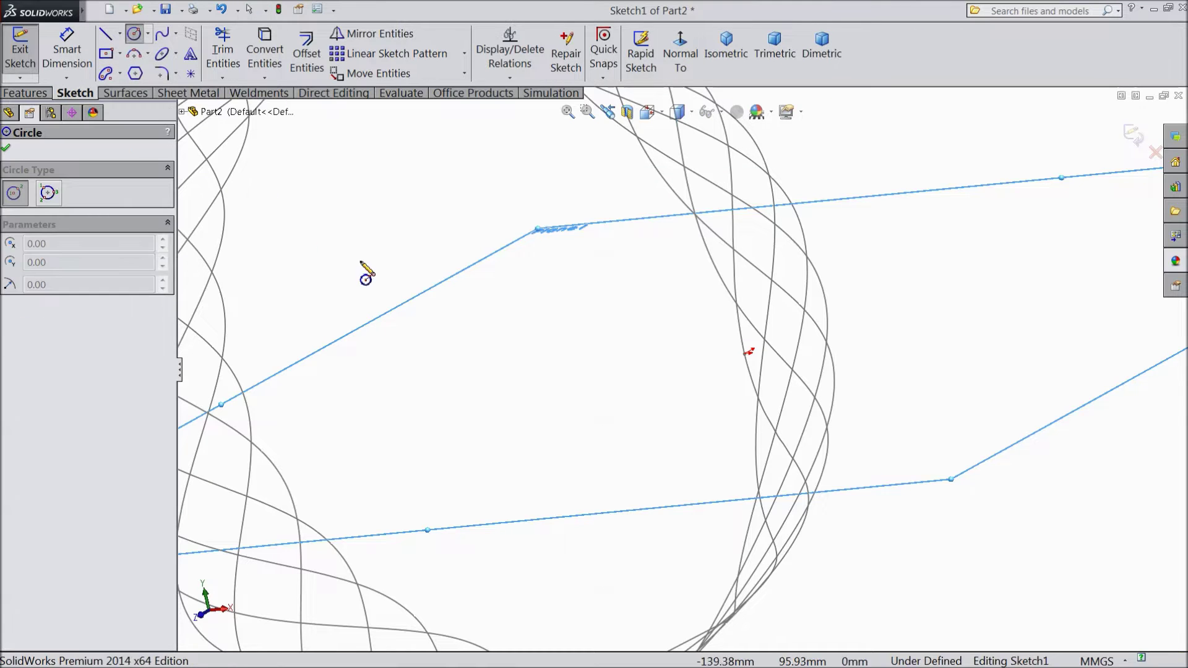
middle_click_drag(565, 342, 604, 390)
scroll(824, 418, "down", 3)
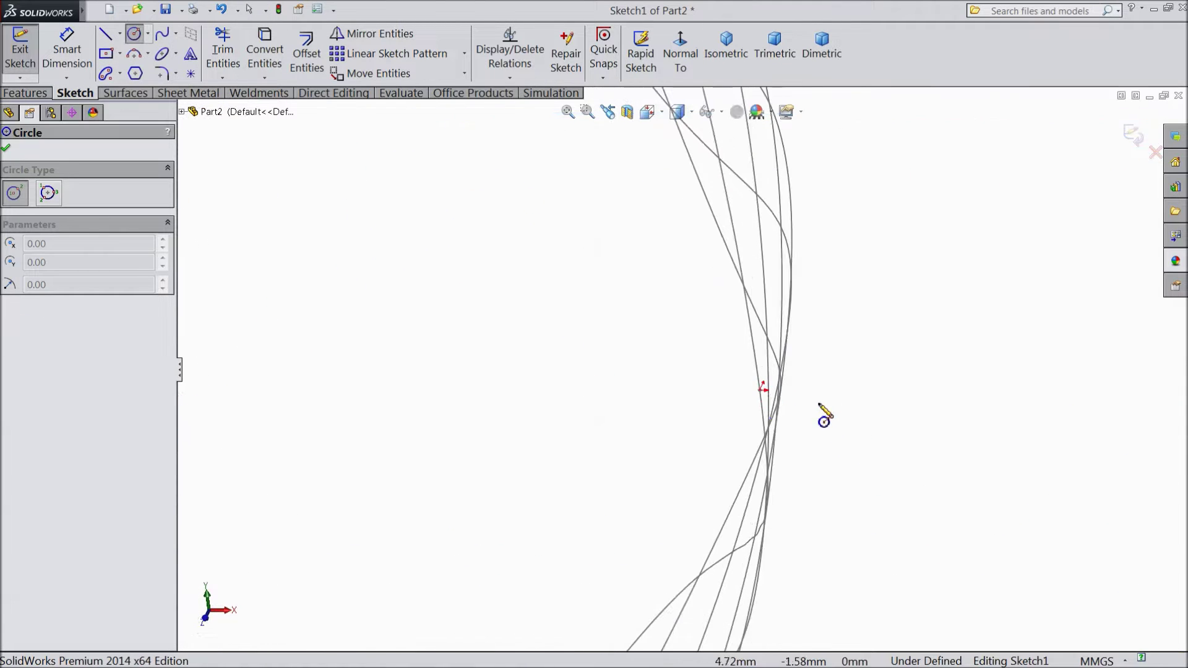
left_click(760, 390)
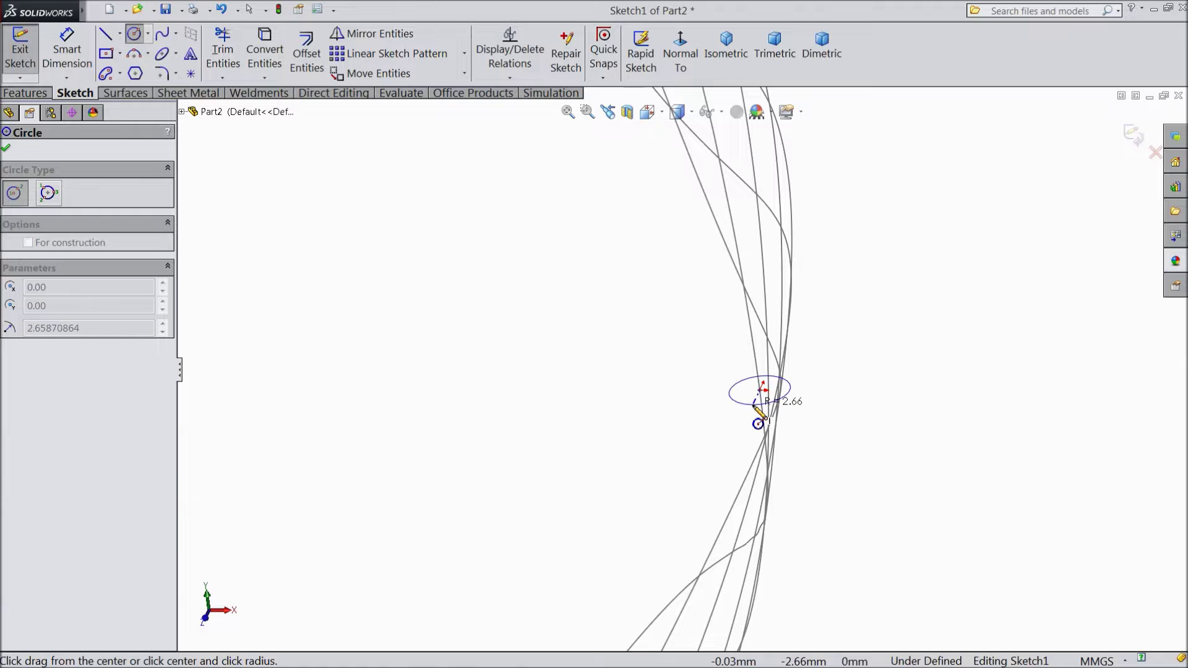
left_click(793, 395)
middle_click_drag(812, 421, 854, 425)
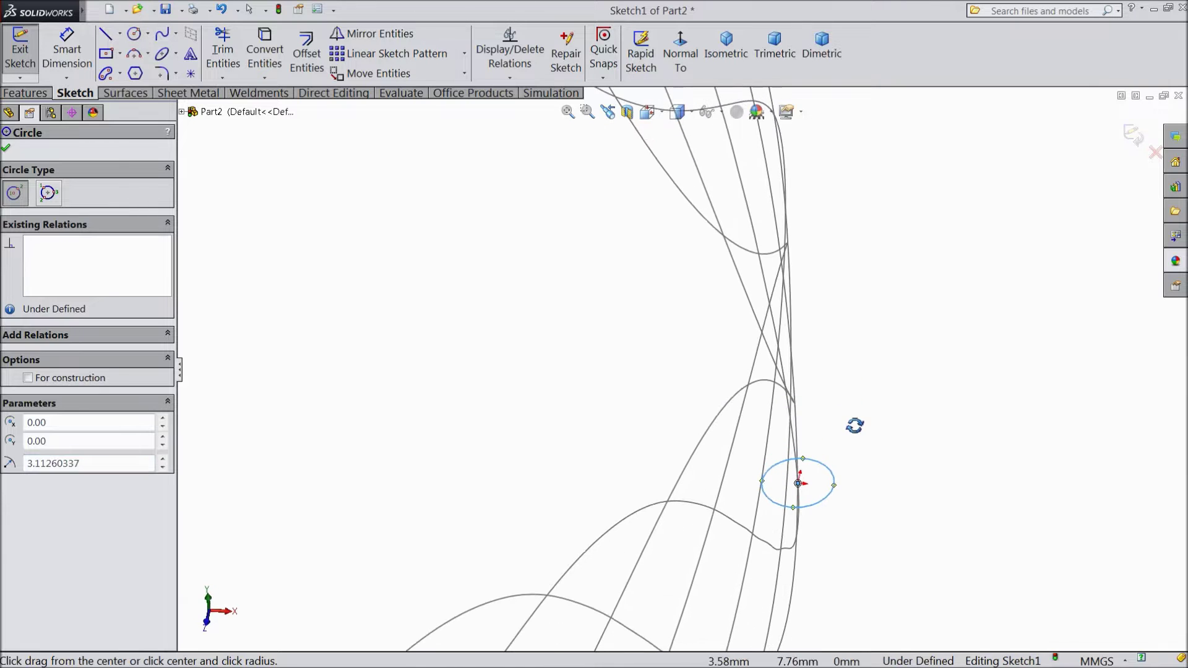
Dimension the circle's diameter to 2 mm.
left_click(84, 69)
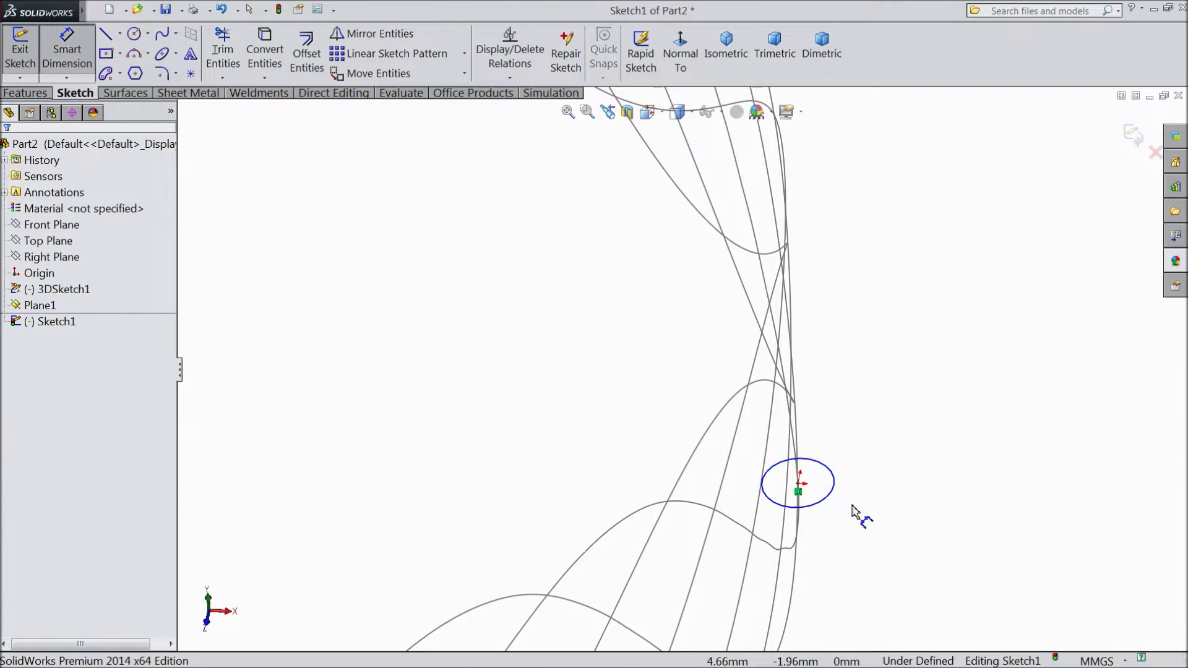
left_click(833, 493)
left_click(903, 476)
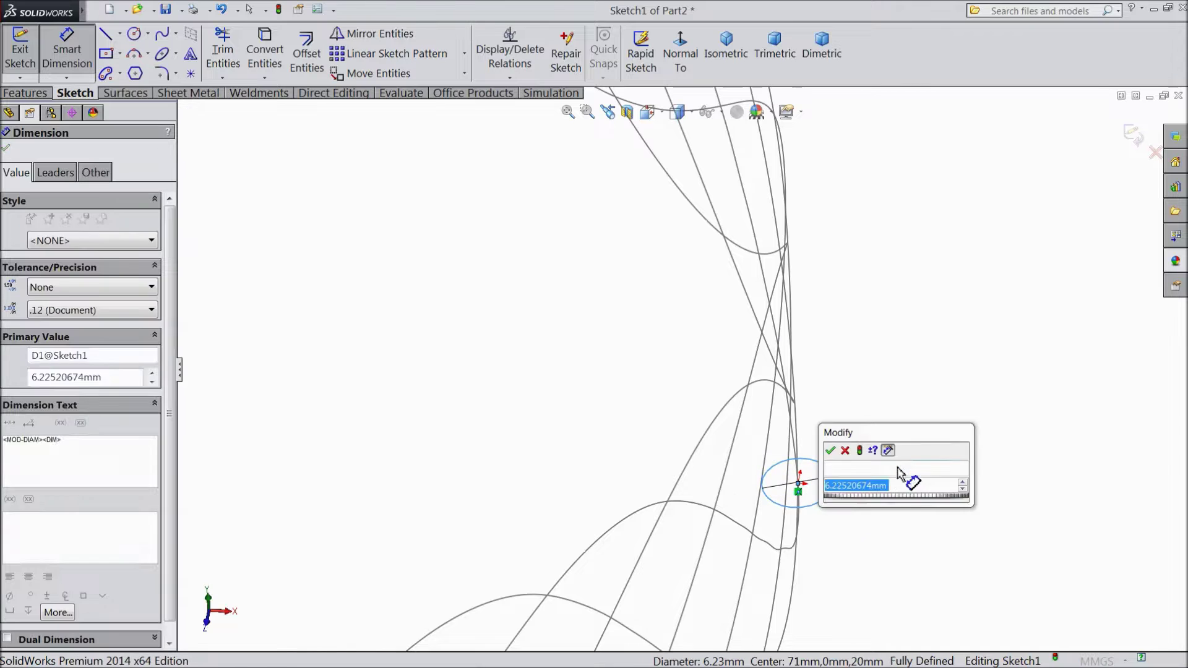
type("2")
left_click(832, 452)
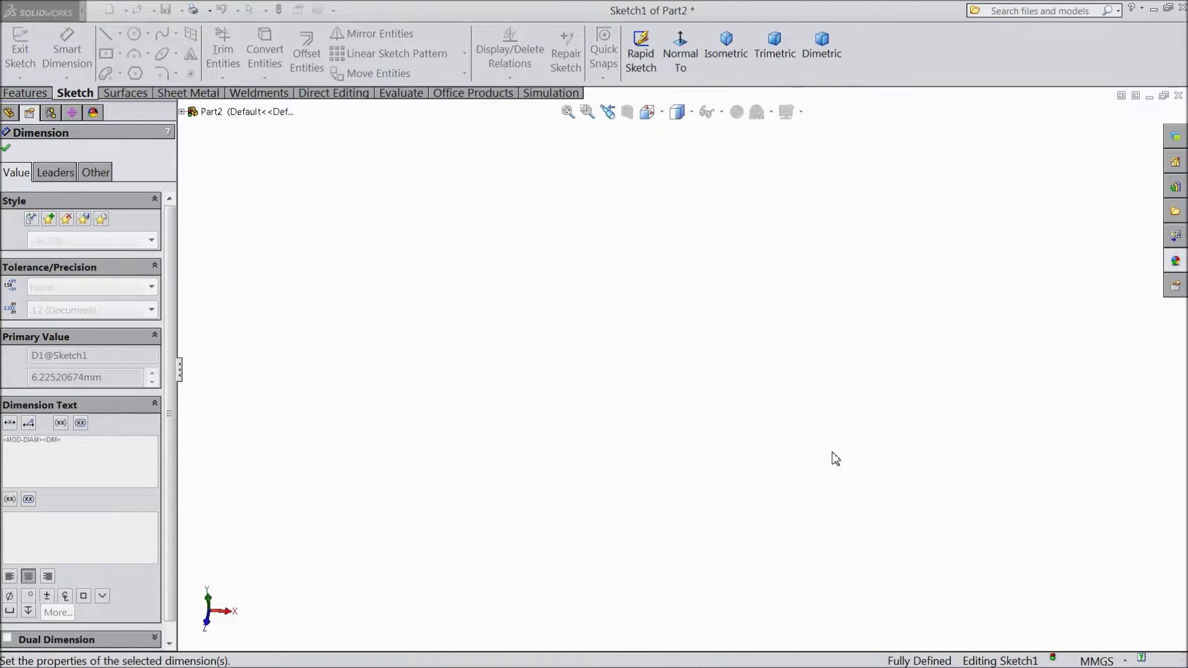
Fit the ring in an isometric view and close Sketch1.
key("f")
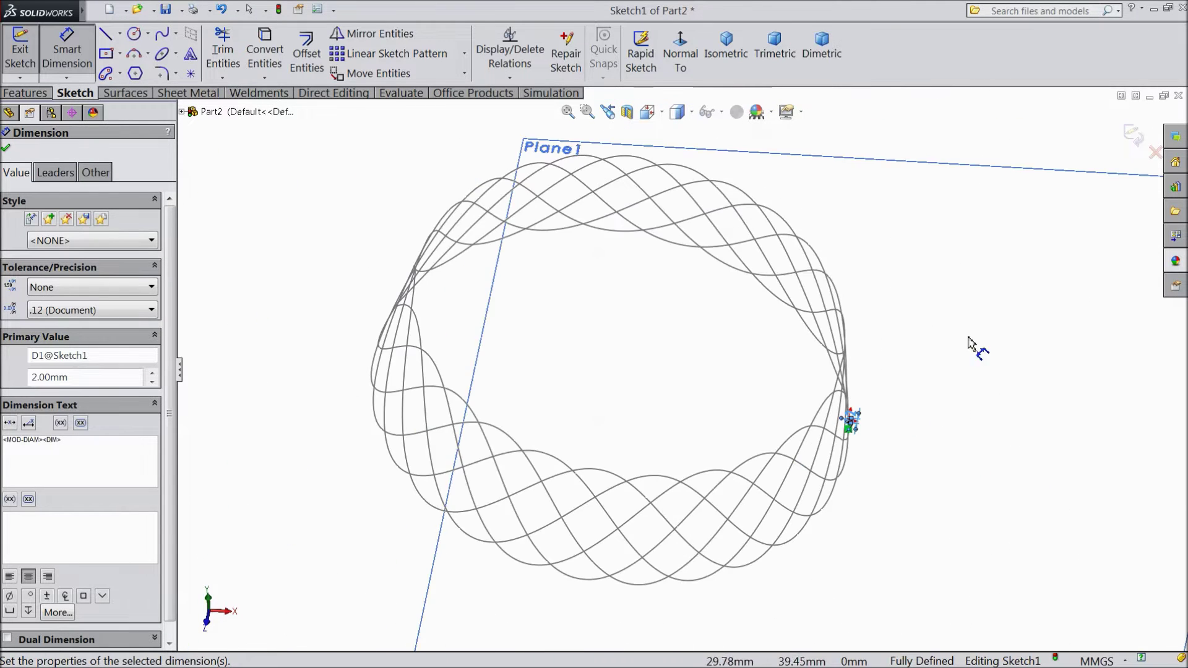
middle_click_drag(959, 398, 914, 374)
scroll(804, 414, "up", 6)
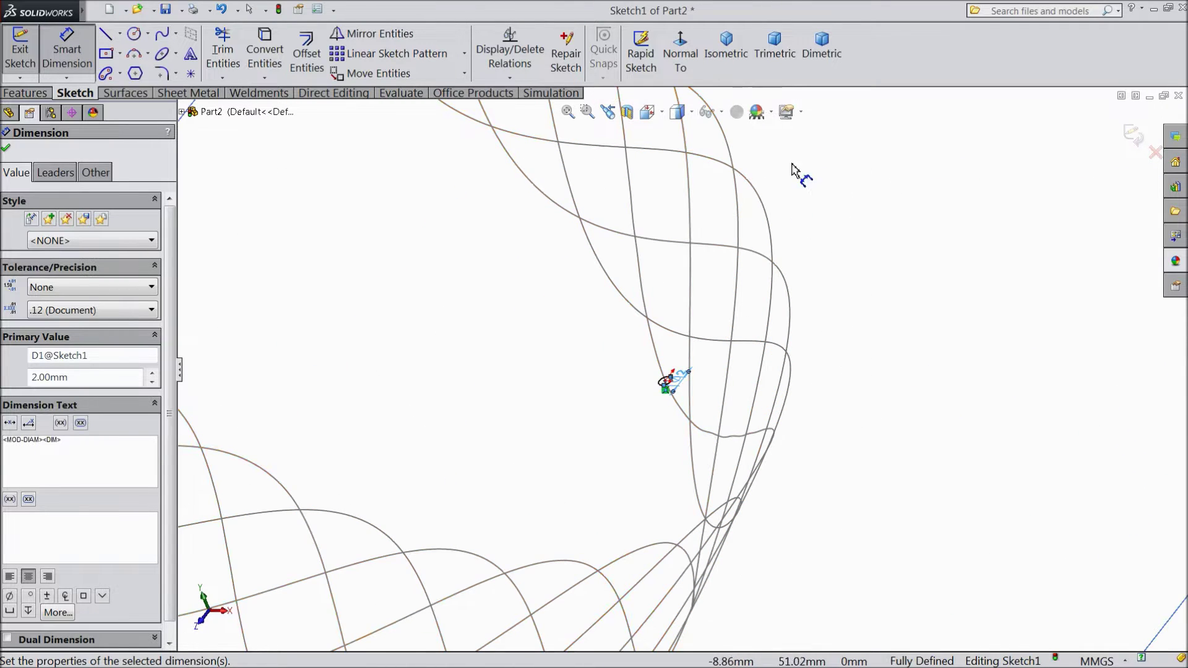
left_click(723, 48)
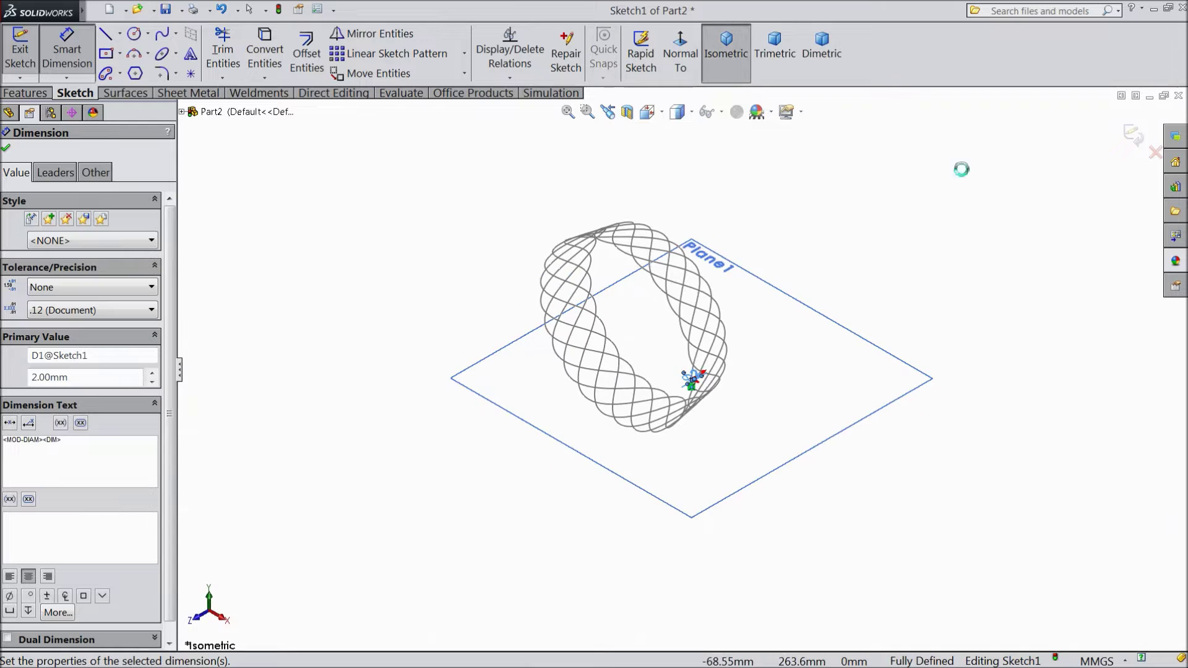
left_click(1133, 137)
scroll(769, 359, "up", 8)
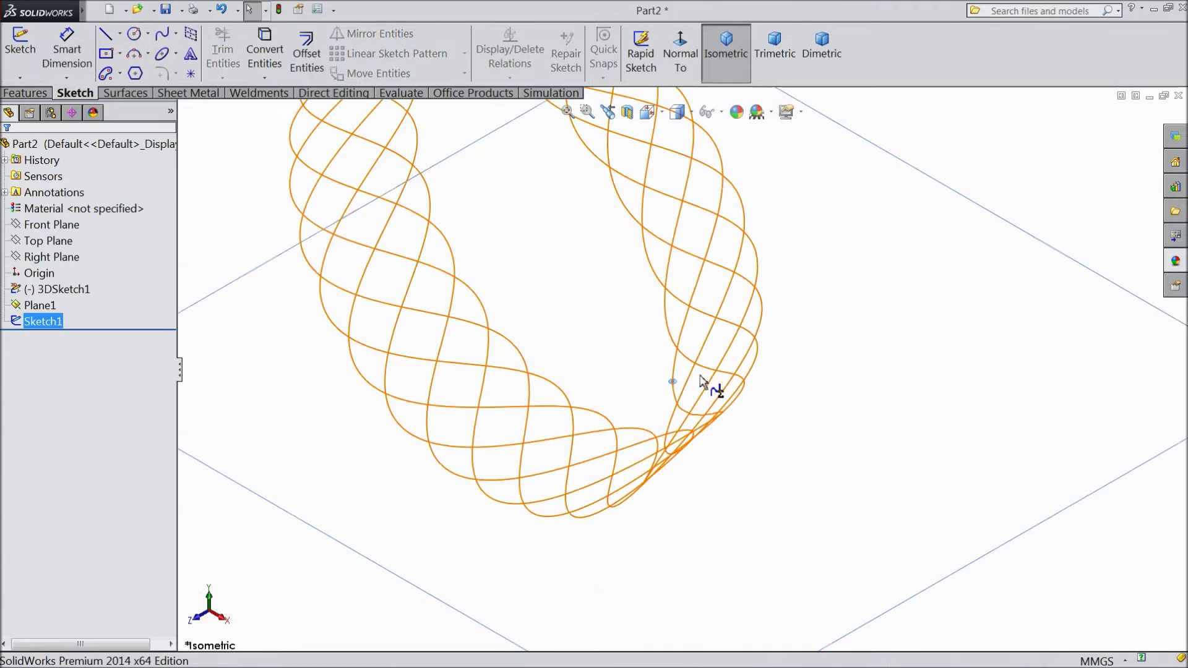
left_click(25, 93)
Sweep the 2 mm circle profile along 3DSketch1 to create Sweep1.
left_click(172, 35)
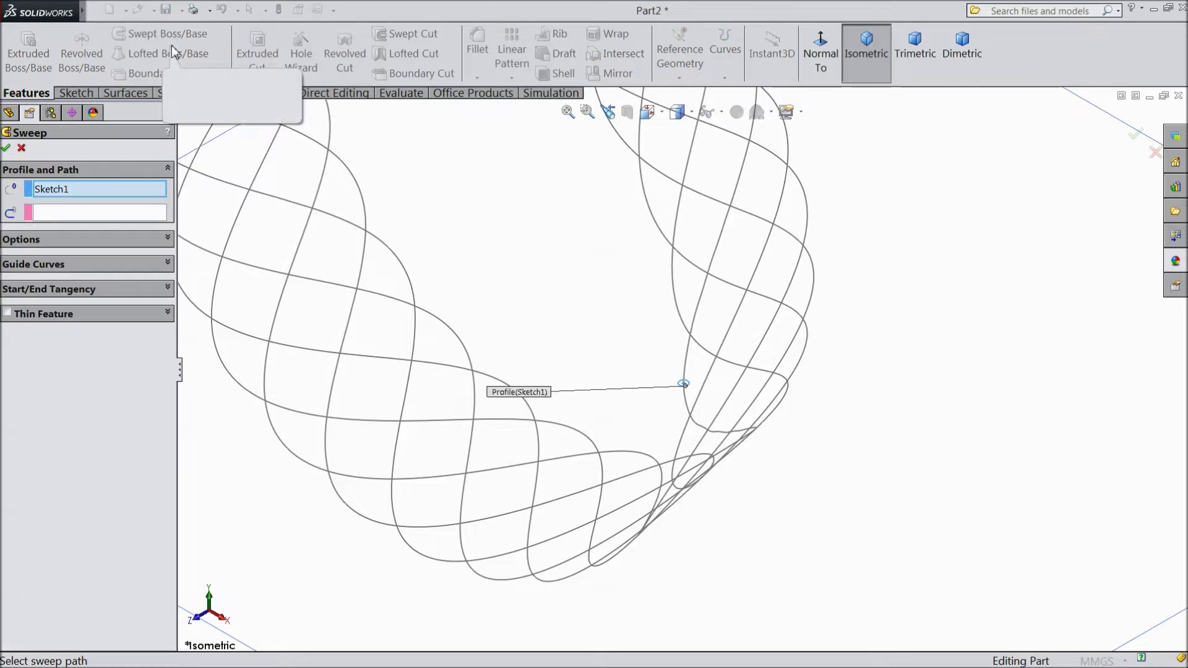
left_click(102, 216)
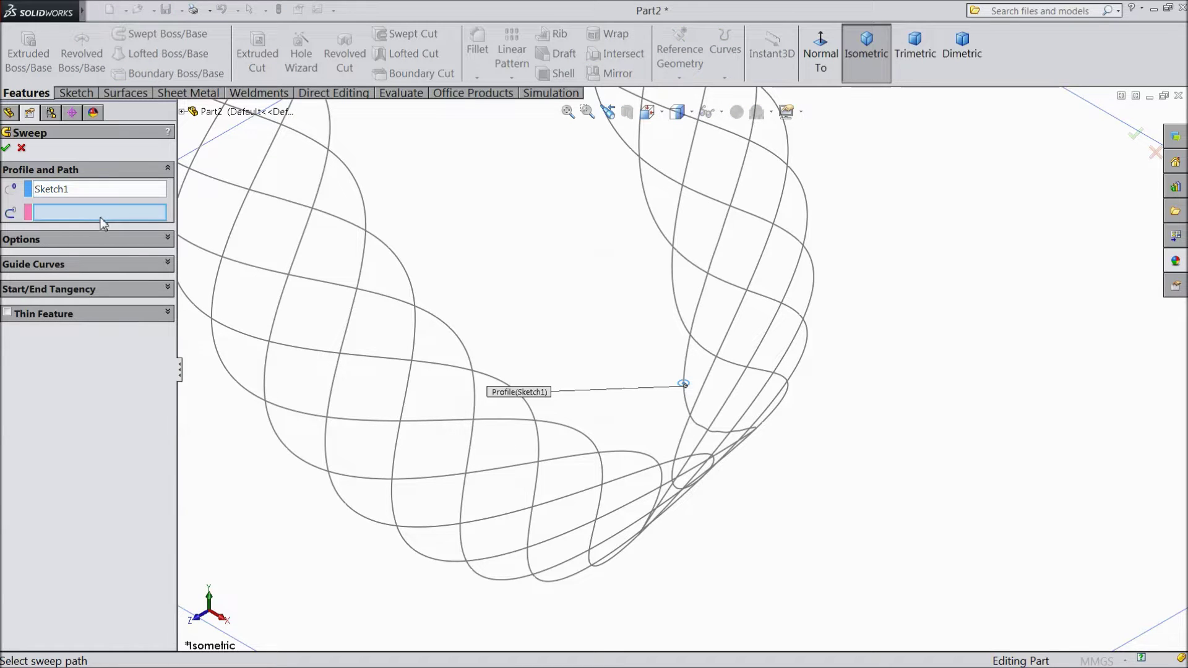
left_click(685, 428)
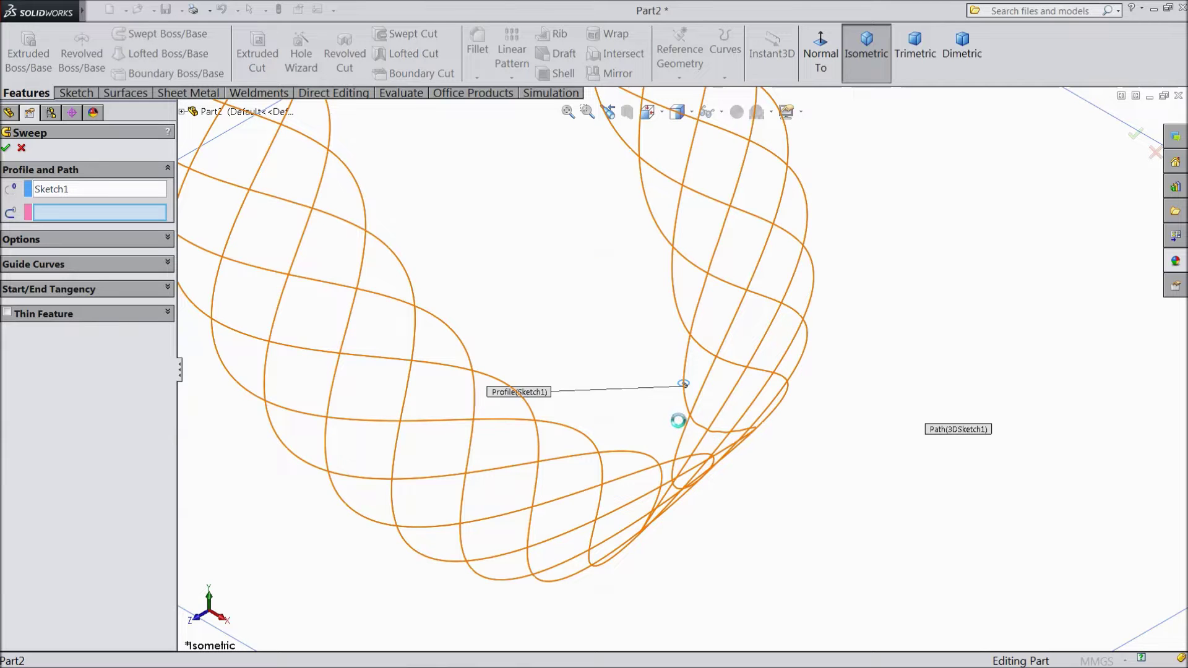
key("f")
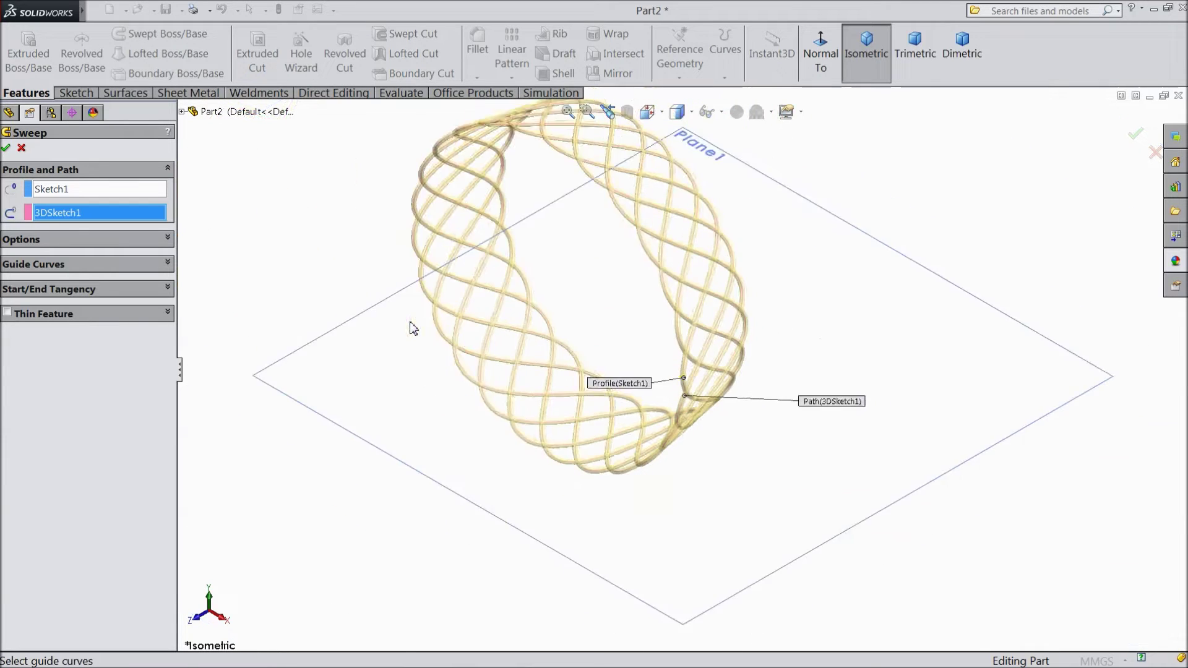
scroll(584, 294, "down", 3)
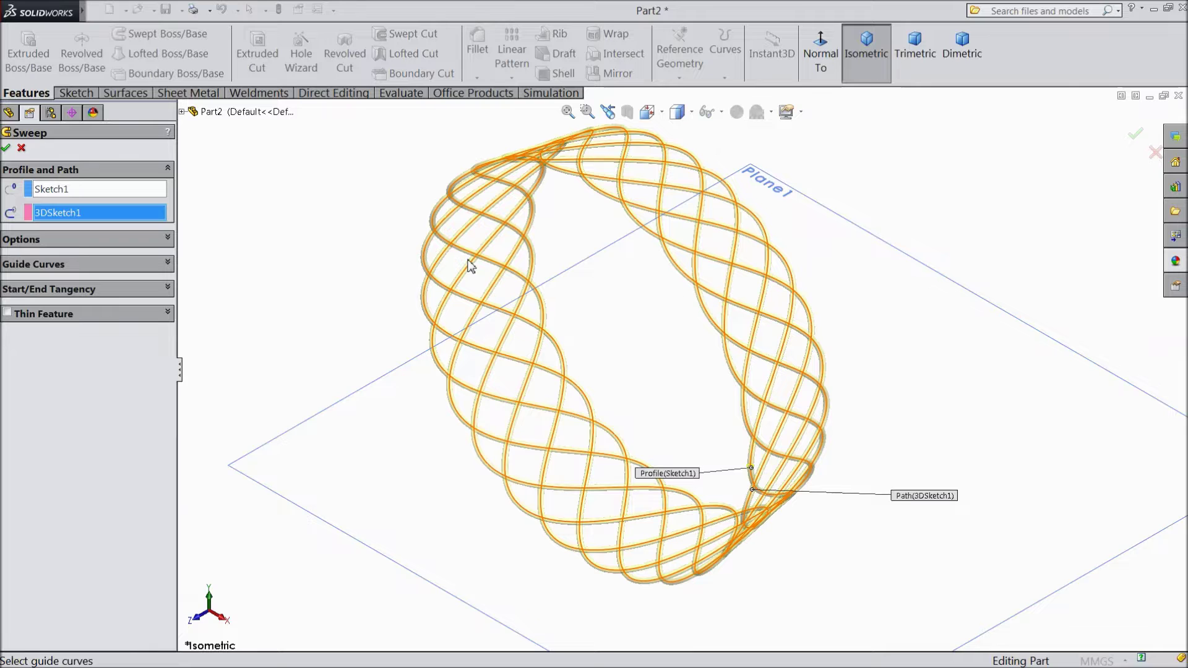
scroll(666, 264, "up", 2)
scroll(743, 303, "down", 1)
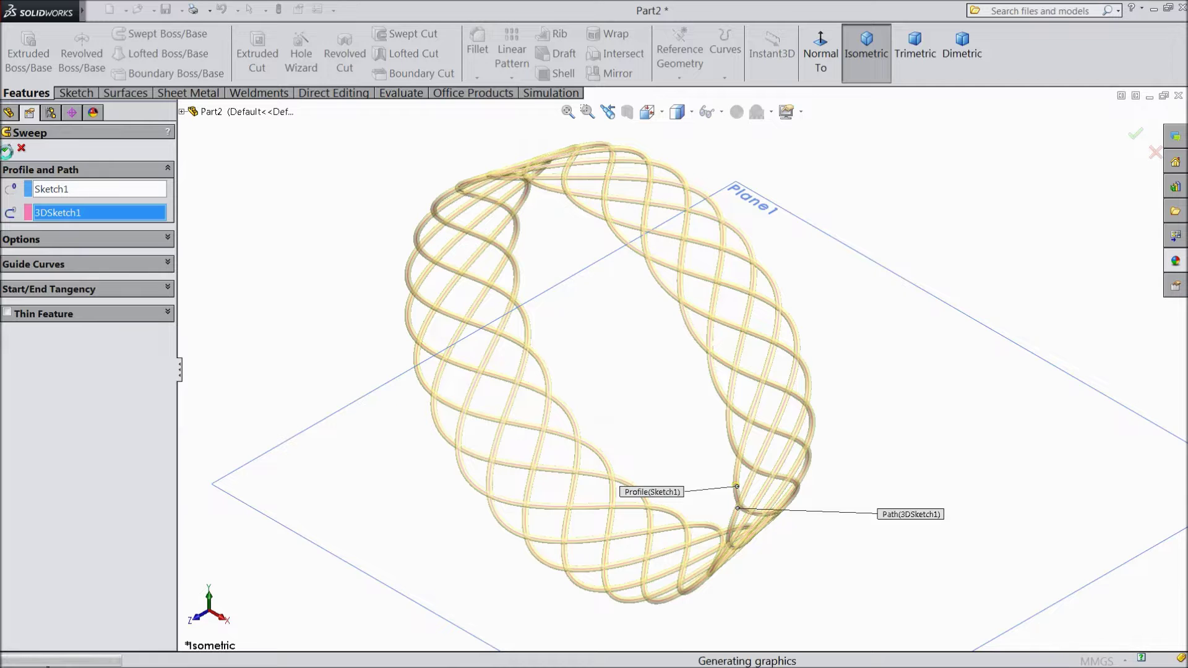
left_click(327, 422)
Hide Plane1 and view the woven tube ring from an oblique top angle.
left_click(386, 385)
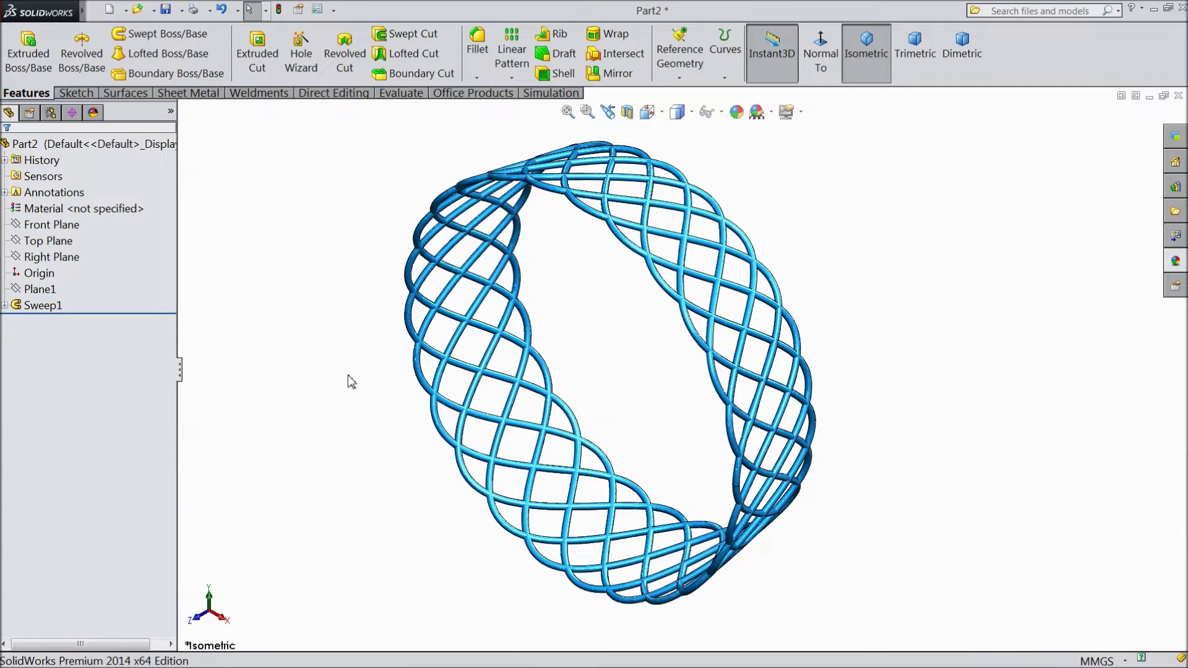
scroll(332, 361, "up", 3)
middle_click_drag(331, 360, 552, 403)
scroll(680, 379, "down", 4)
scroll(681, 378, "down", 2)
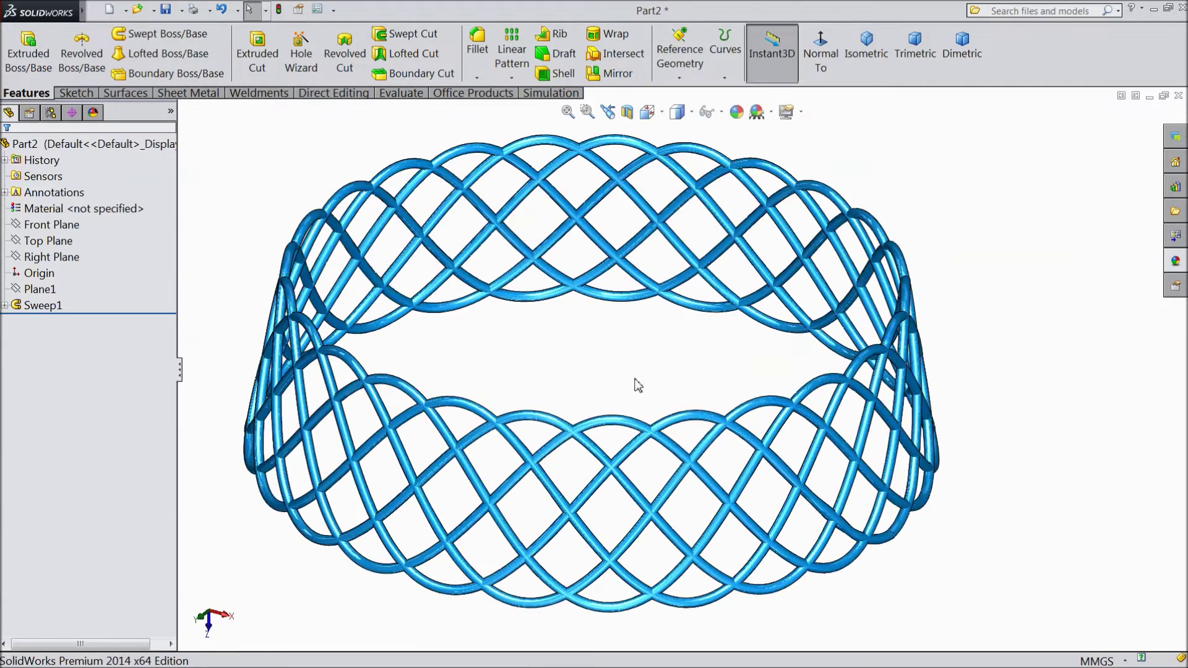
middle_click_drag(637, 385, 608, 362)
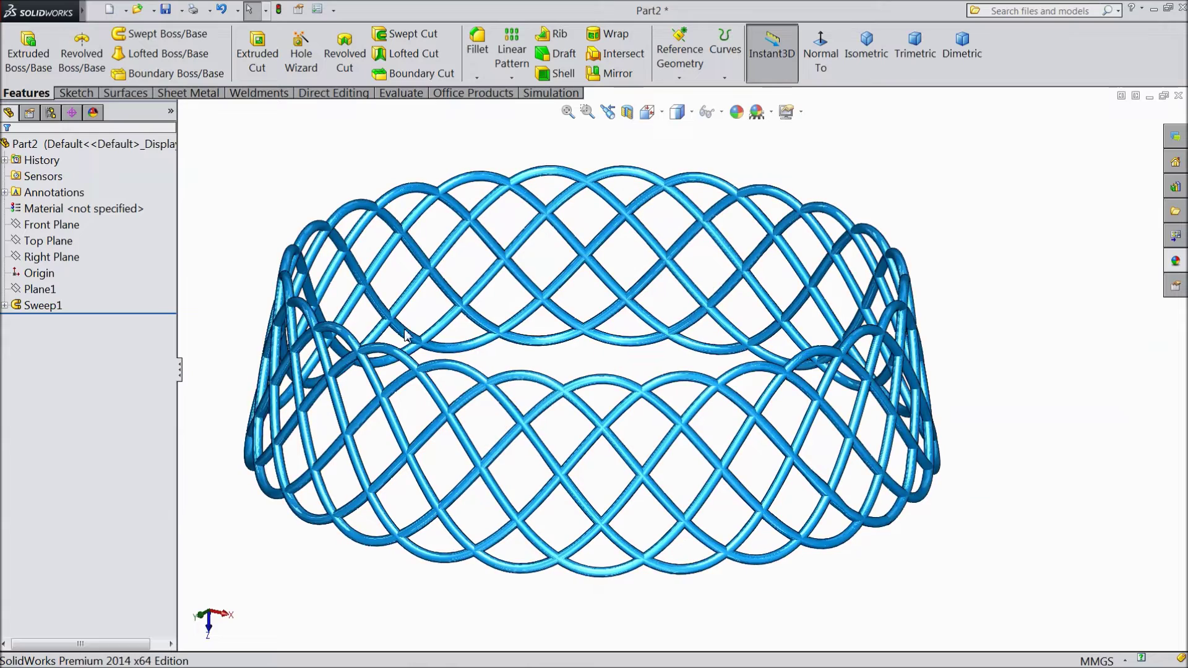
left_click(50, 246)
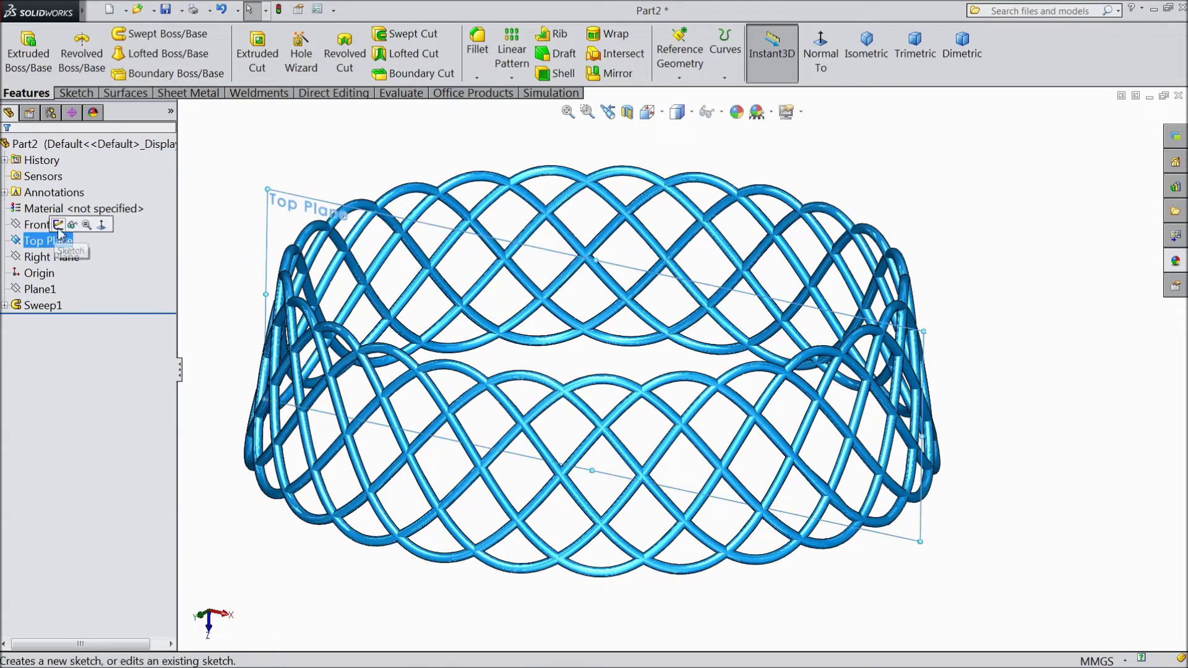
Start Sketch2 on Top Plane and draw horizontal and vertical centerlines from the origin.
left_click(58, 225)
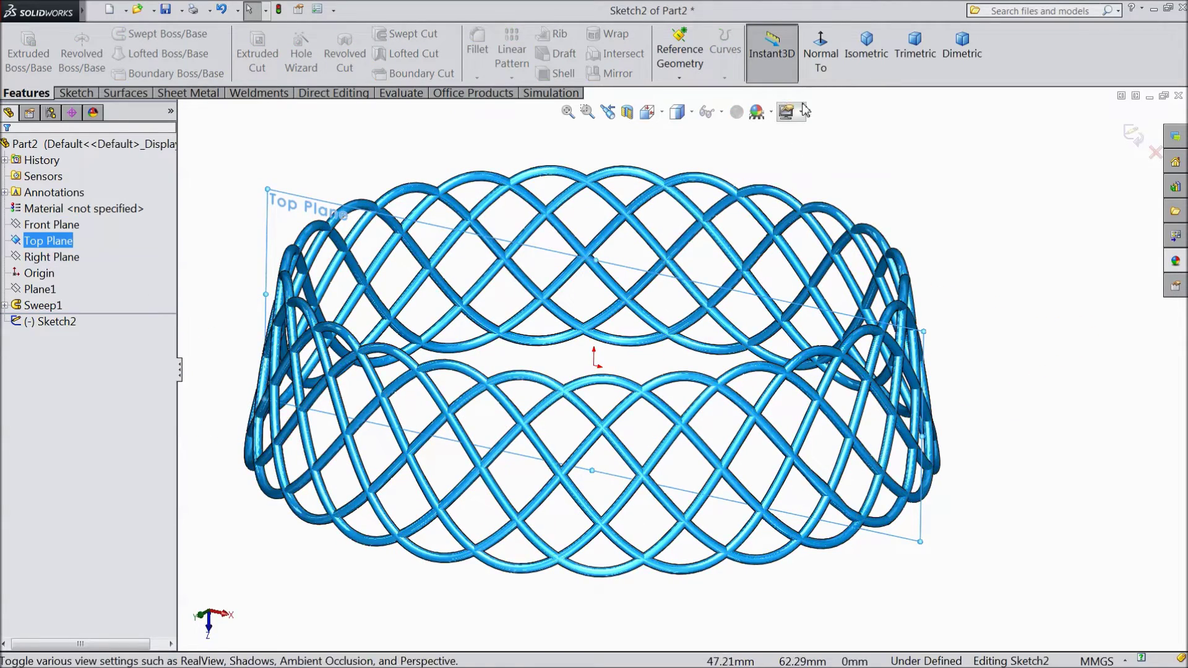
left_click(821, 65)
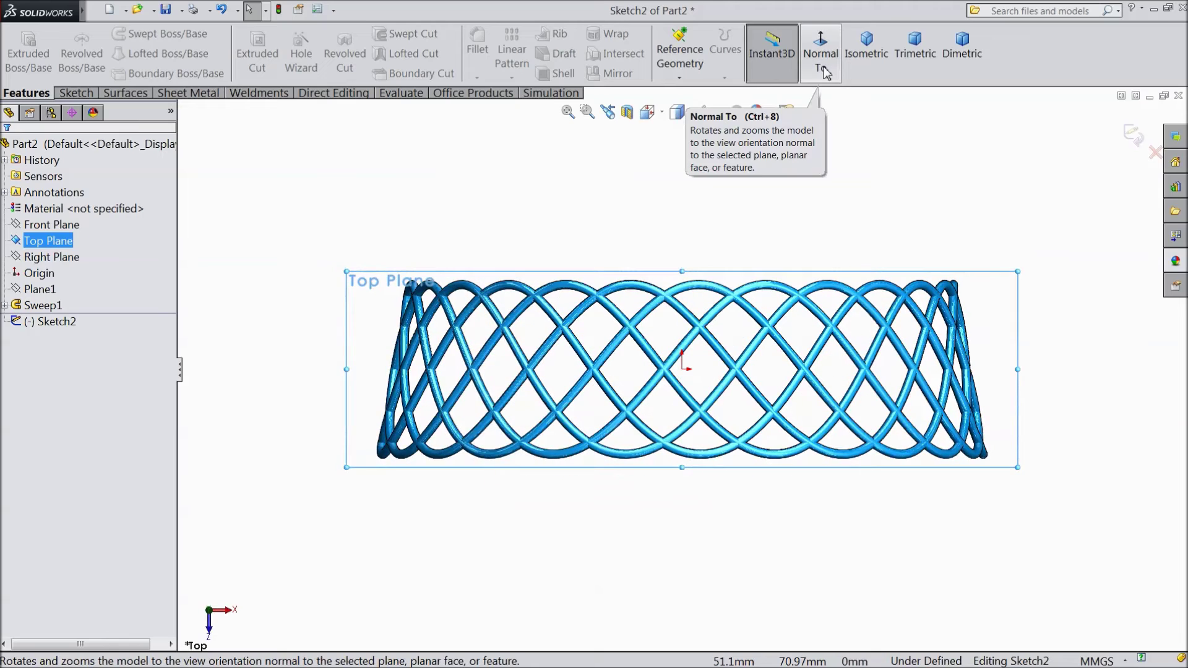
left_click(824, 70)
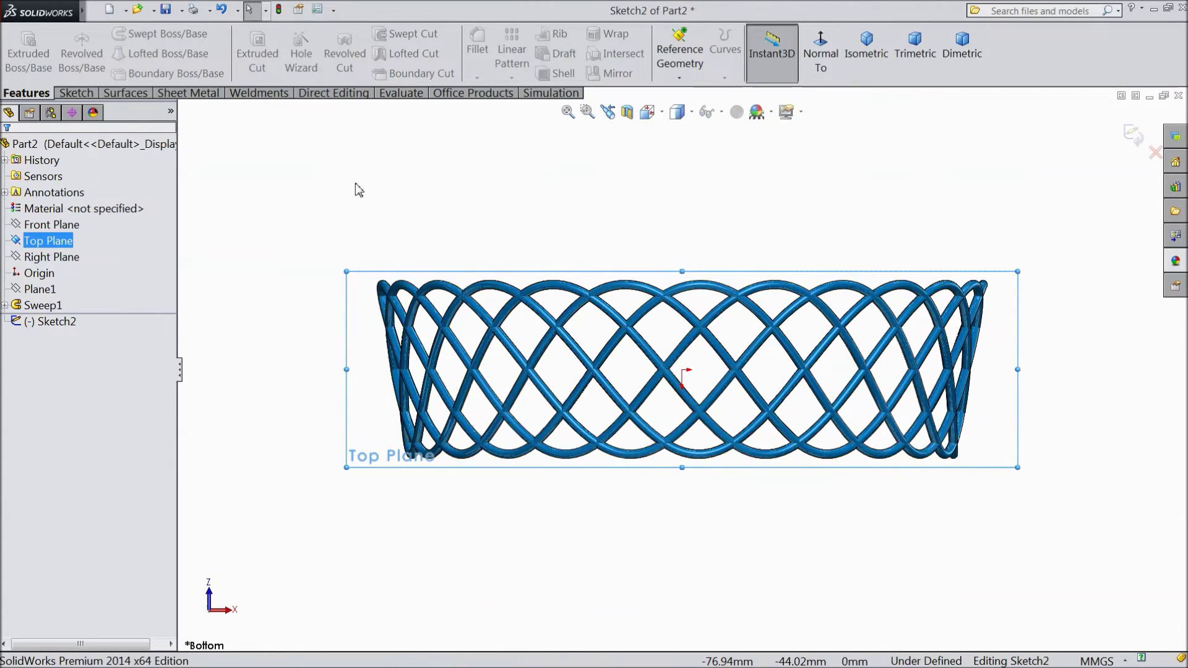
left_click(76, 92)
left_click(120, 33)
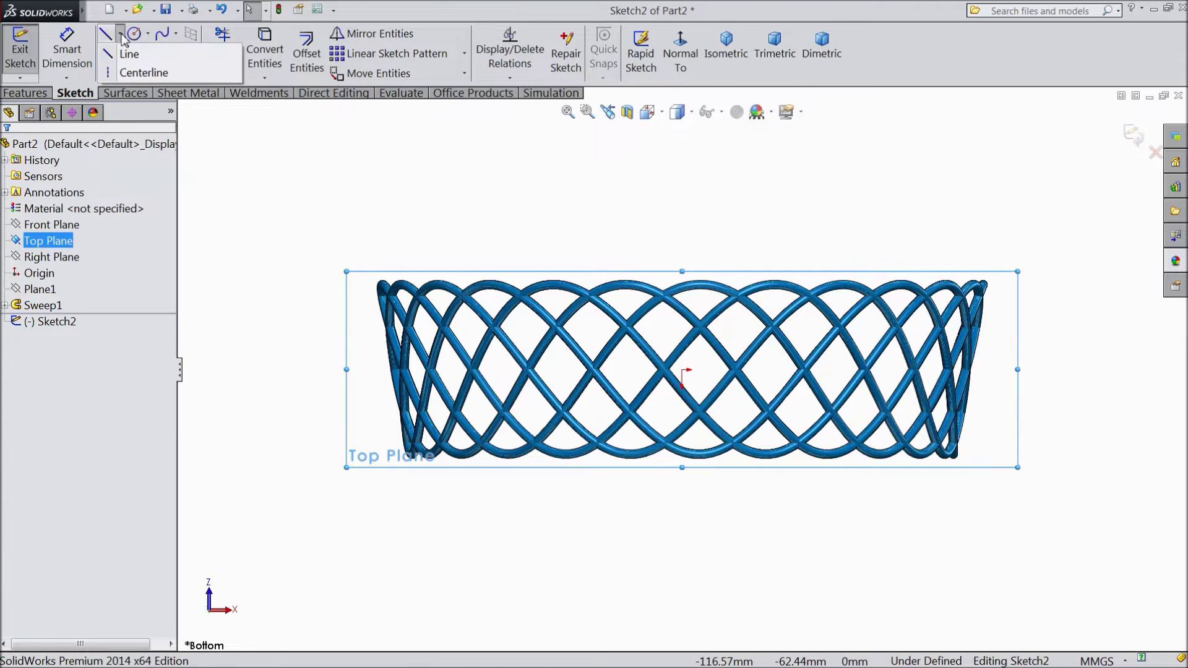
left_click(140, 72)
scroll(682, 370, "up", 3)
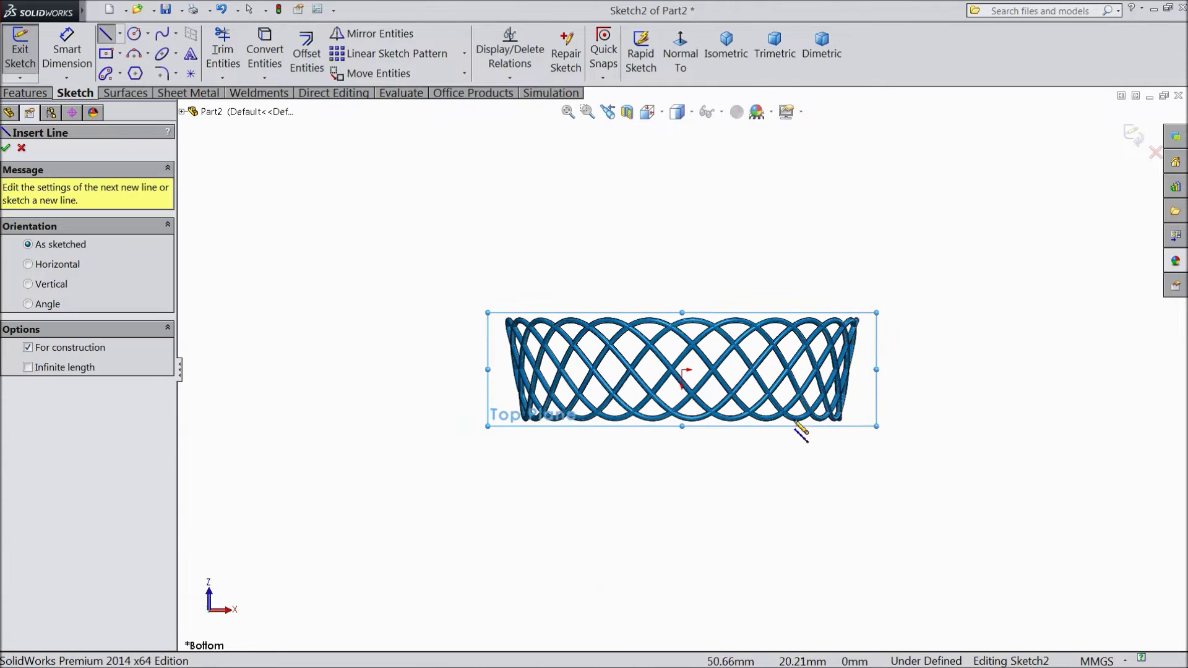
left_click(941, 370)
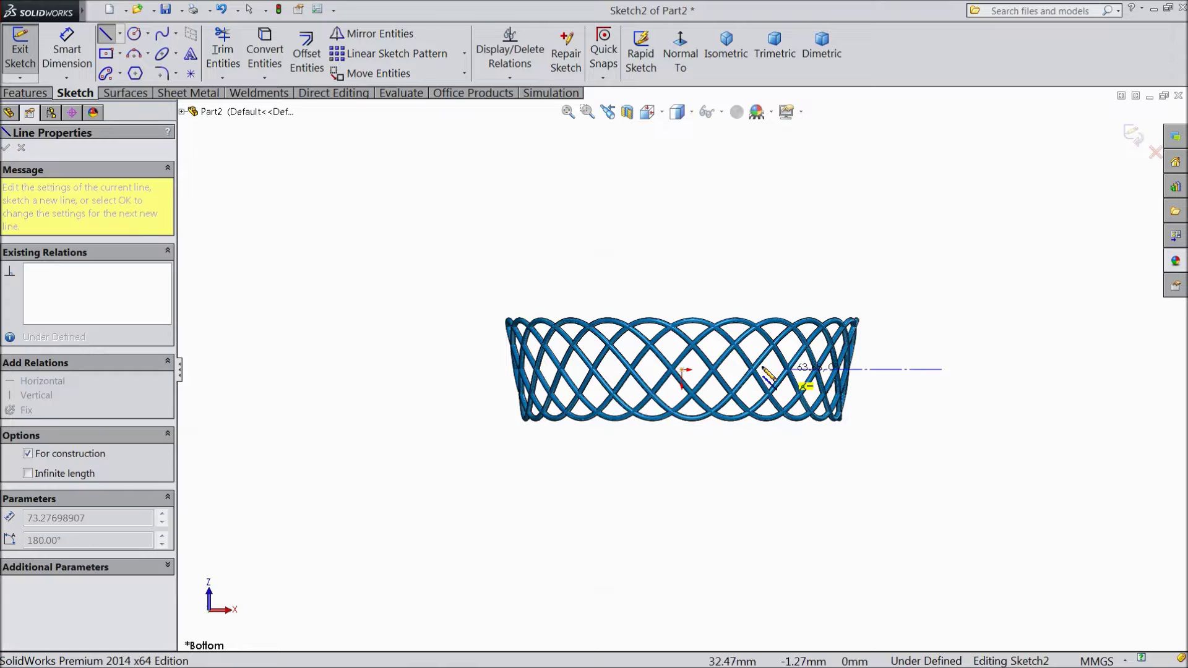
left_click(682, 369)
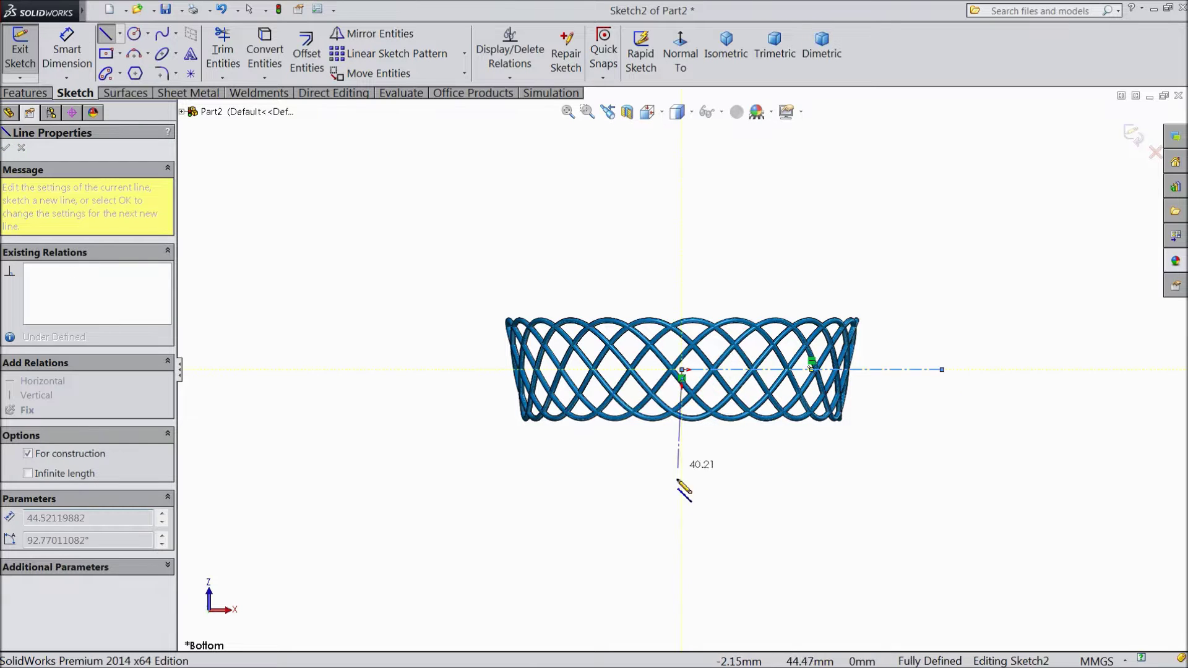
left_click(682, 585)
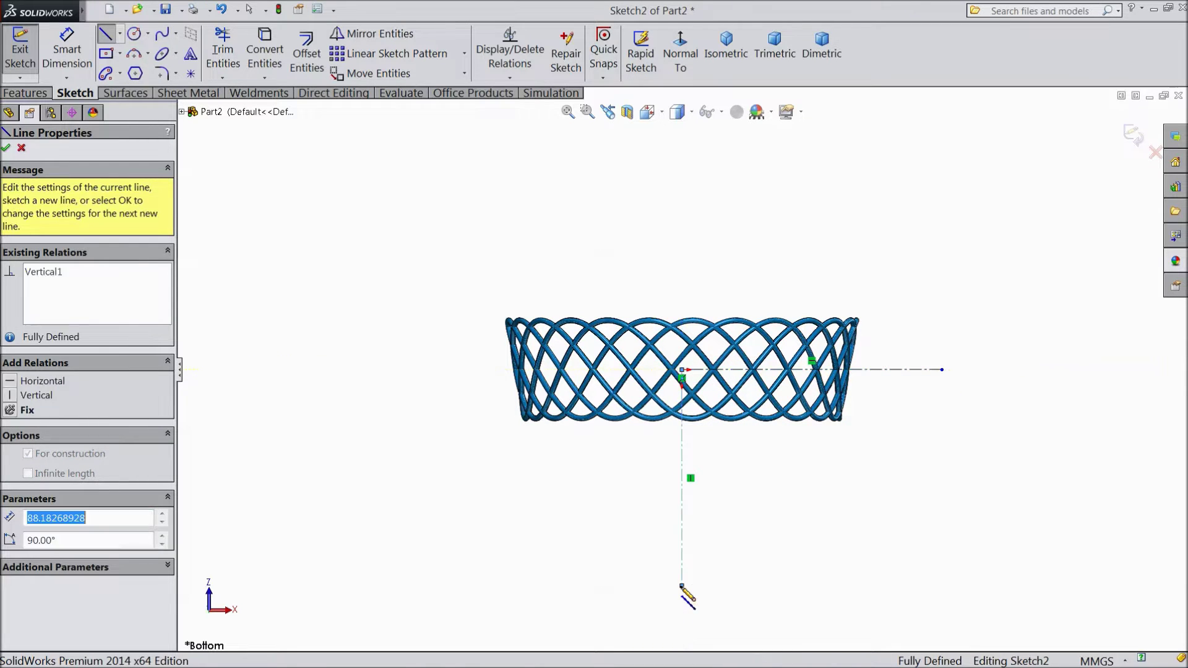
right_click(719, 565)
left_click(753, 122)
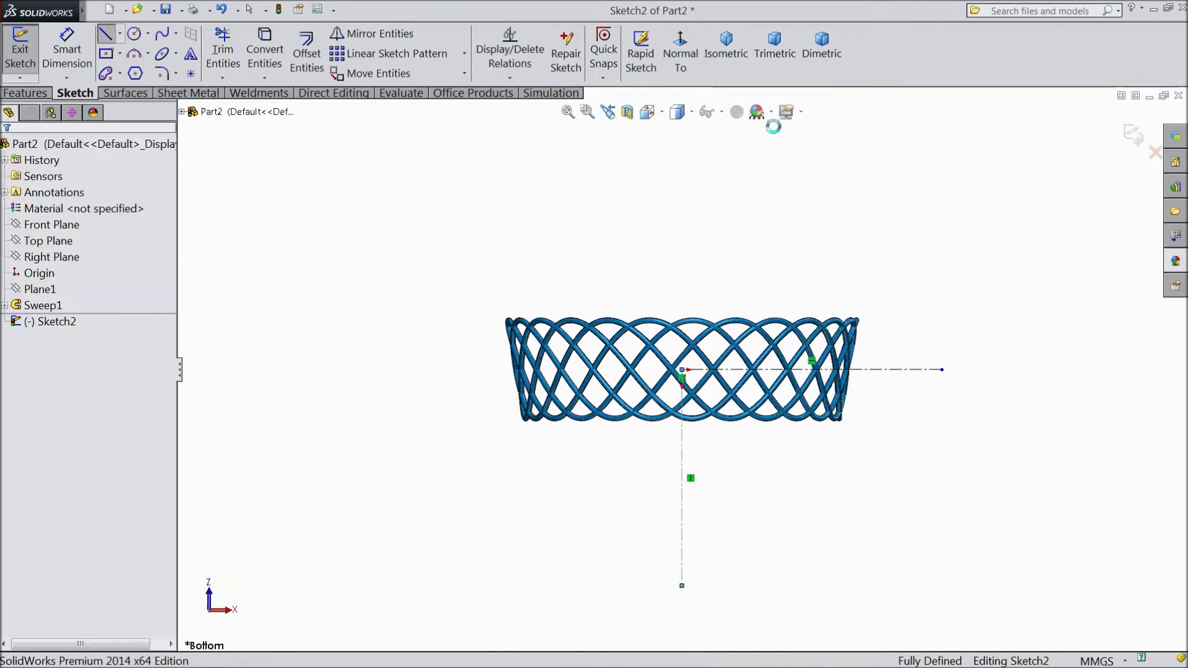
Draw the open bin profile lines: base, tapered side wall and short flat rim.
left_click(107, 36)
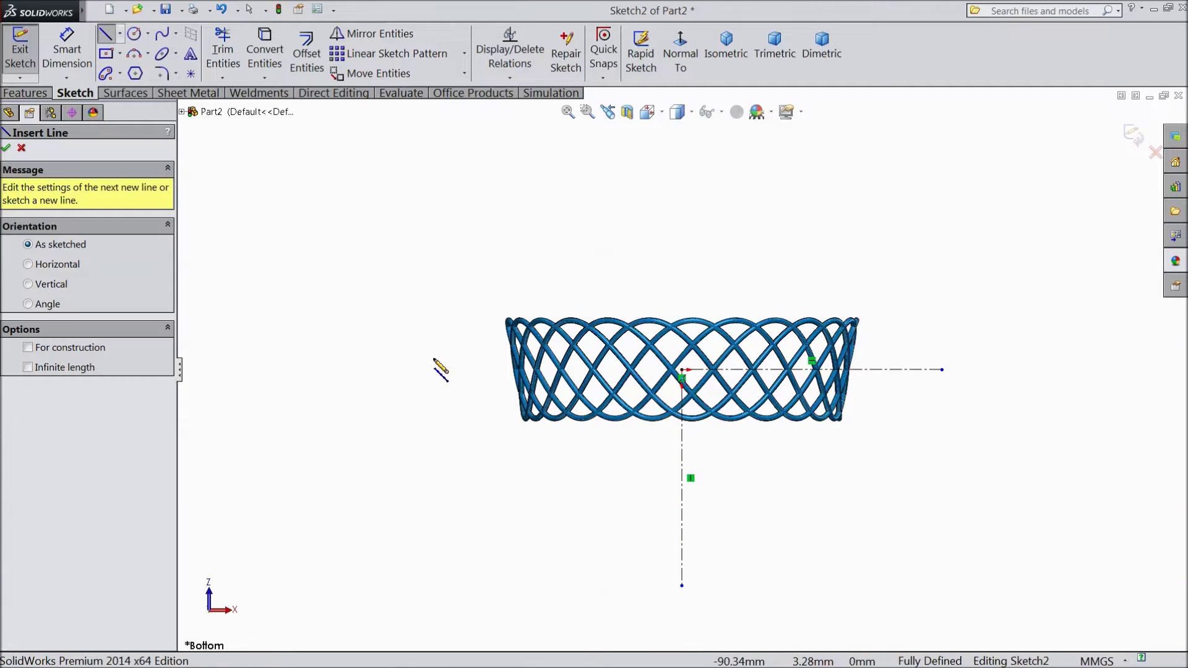
left_click(682, 585)
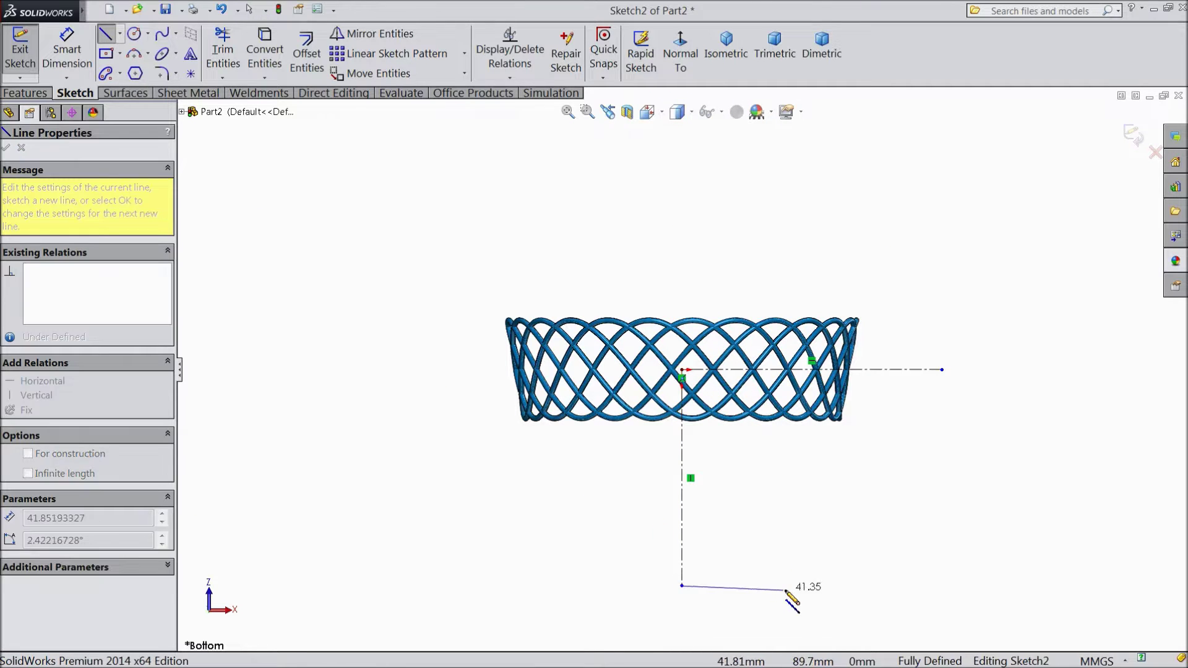
left_click(819, 585)
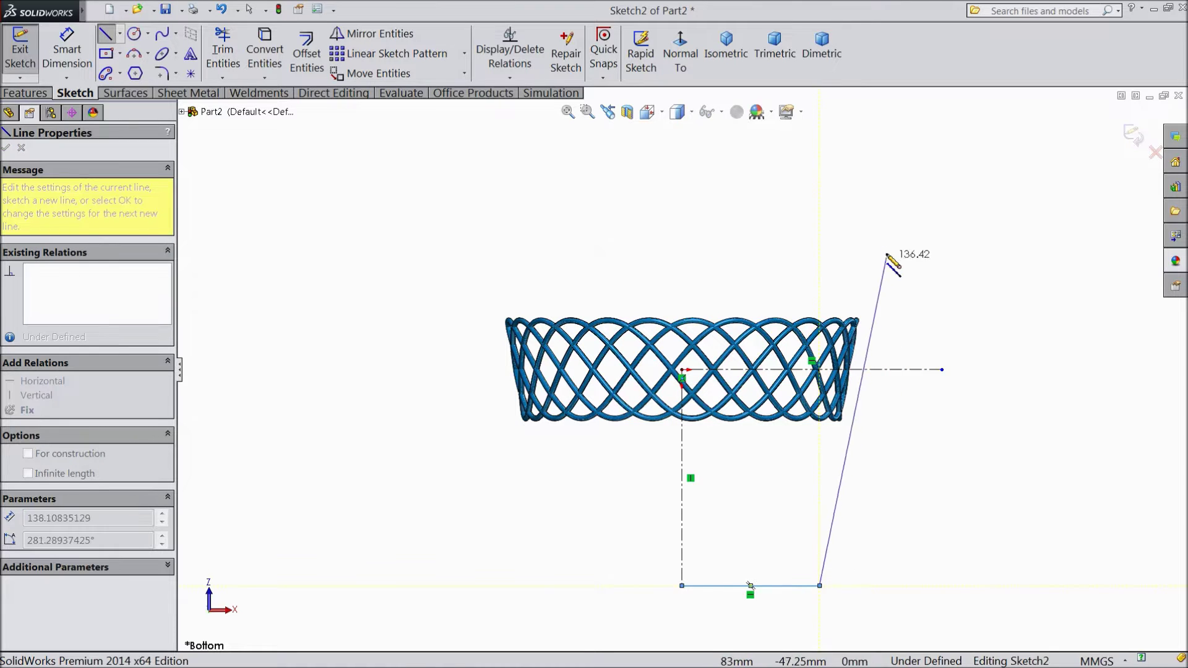
left_click(881, 198)
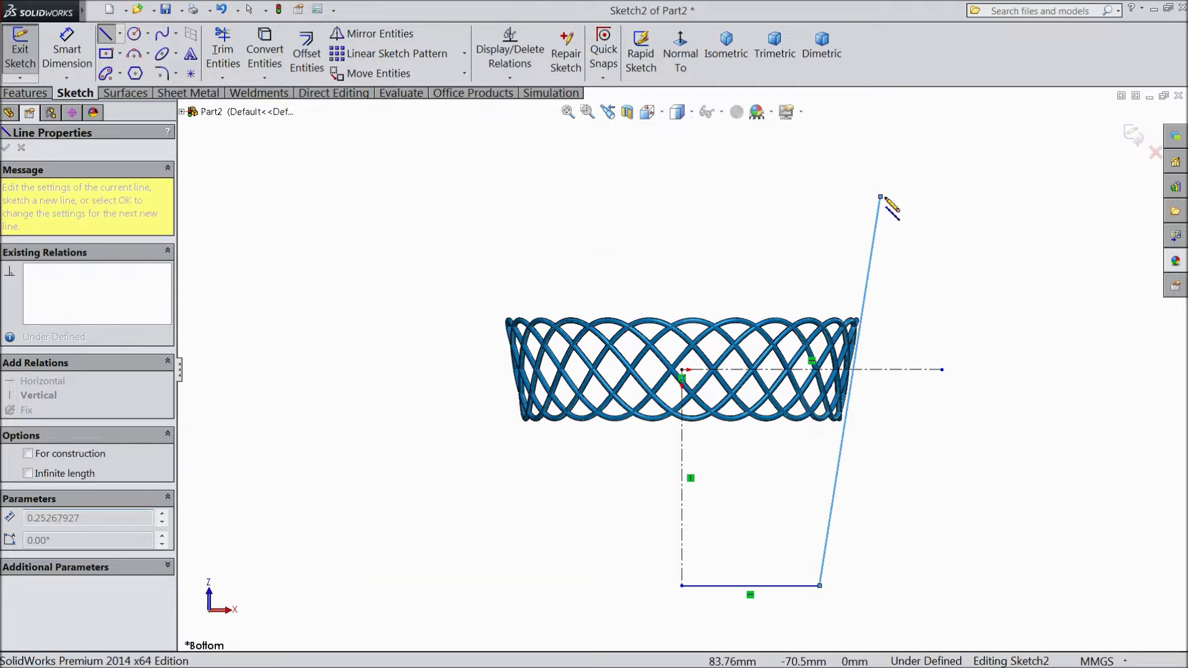
left_click(923, 197)
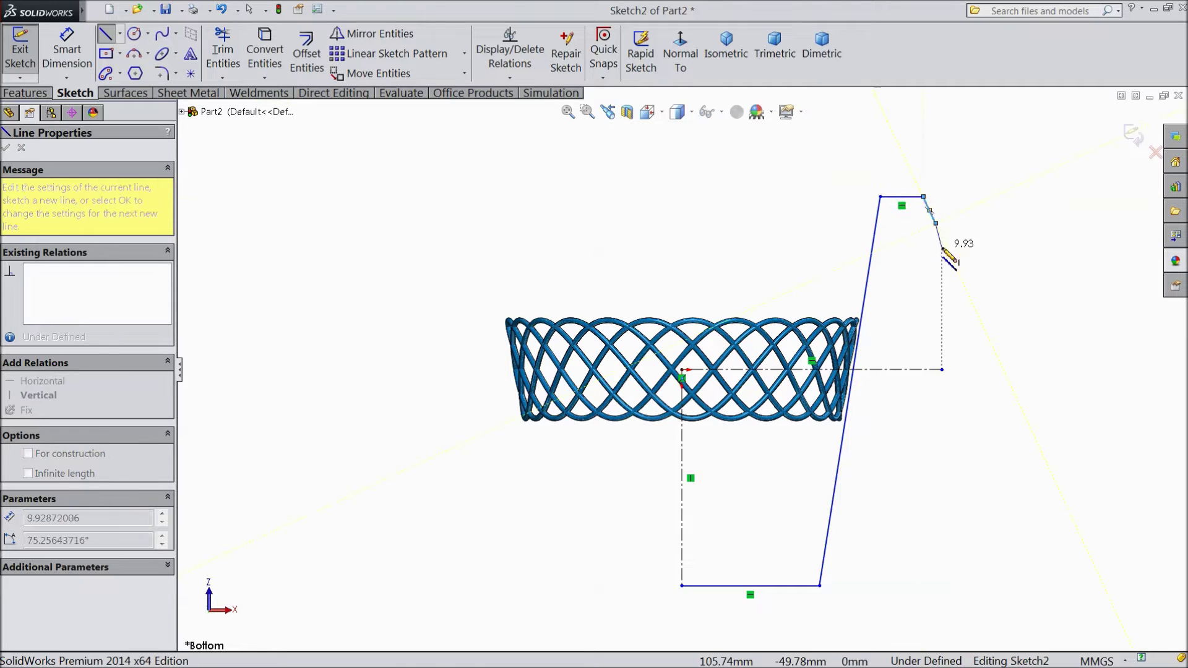
right_click(938, 233)
Dimension the profile's bottom line to a 50 mm base length.
left_click(1009, 112)
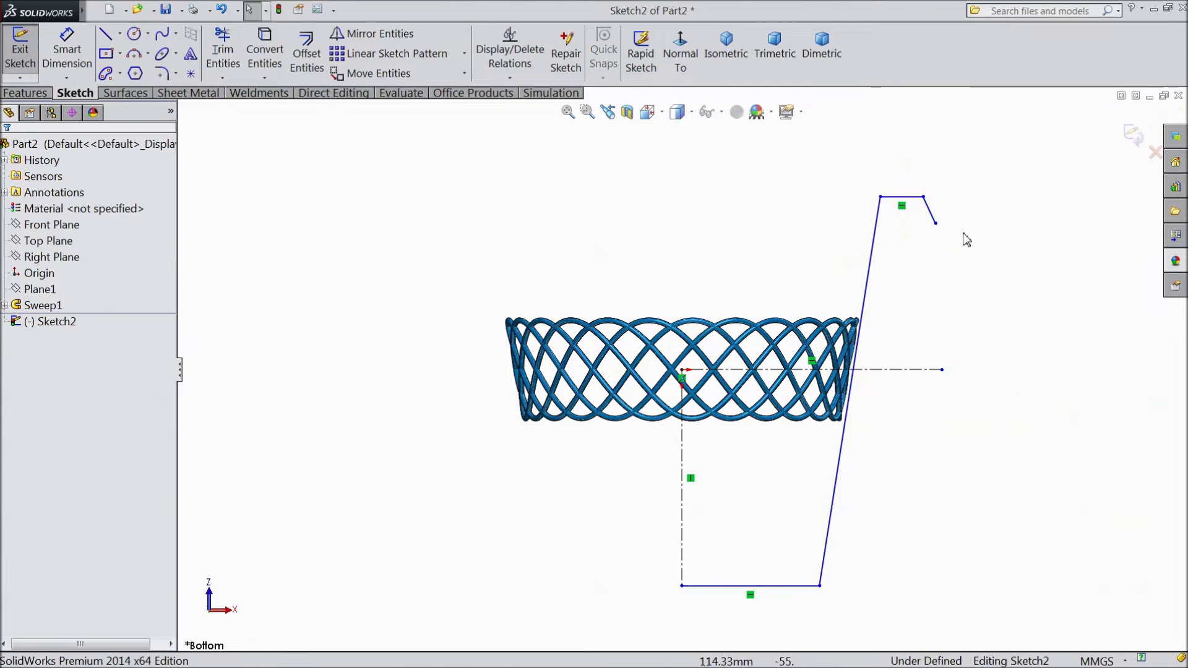
key("d")
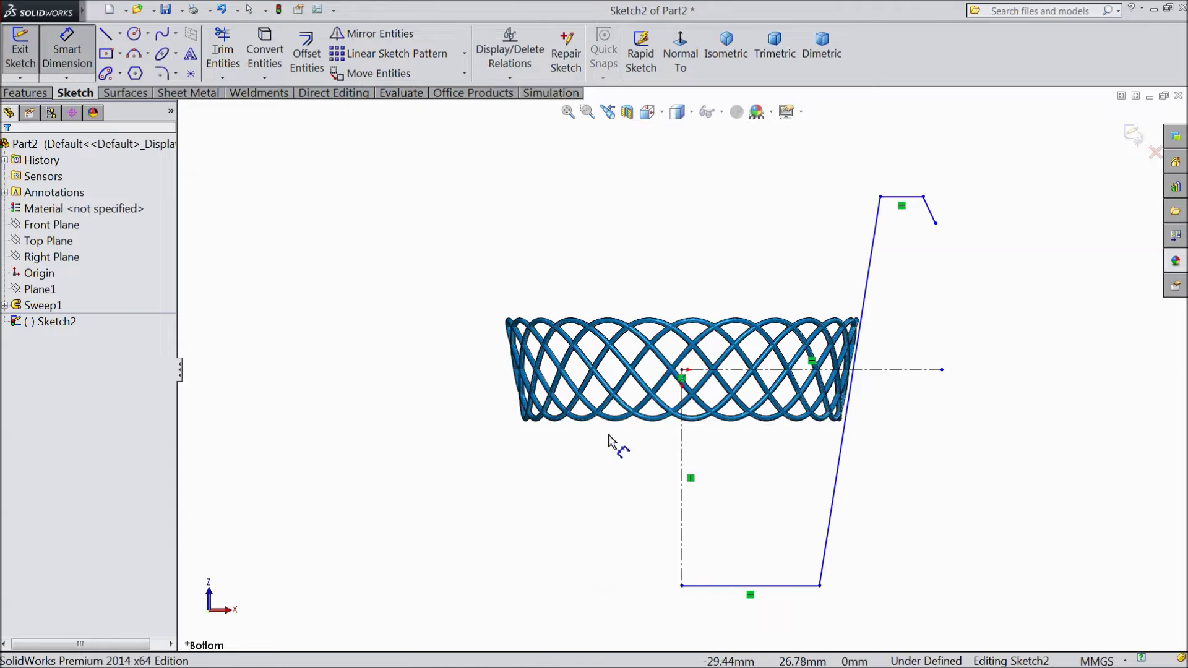
scroll(787, 505, "down", 1)
scroll(767, 532, "up", 2)
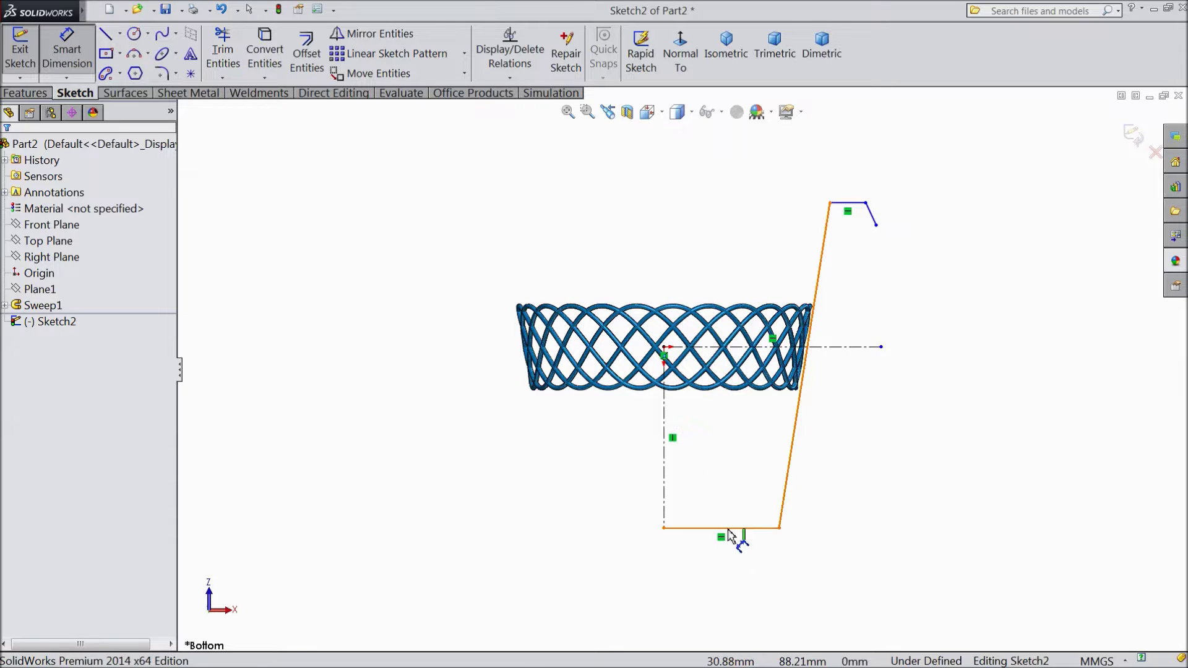
left_click(729, 532)
left_click(721, 569)
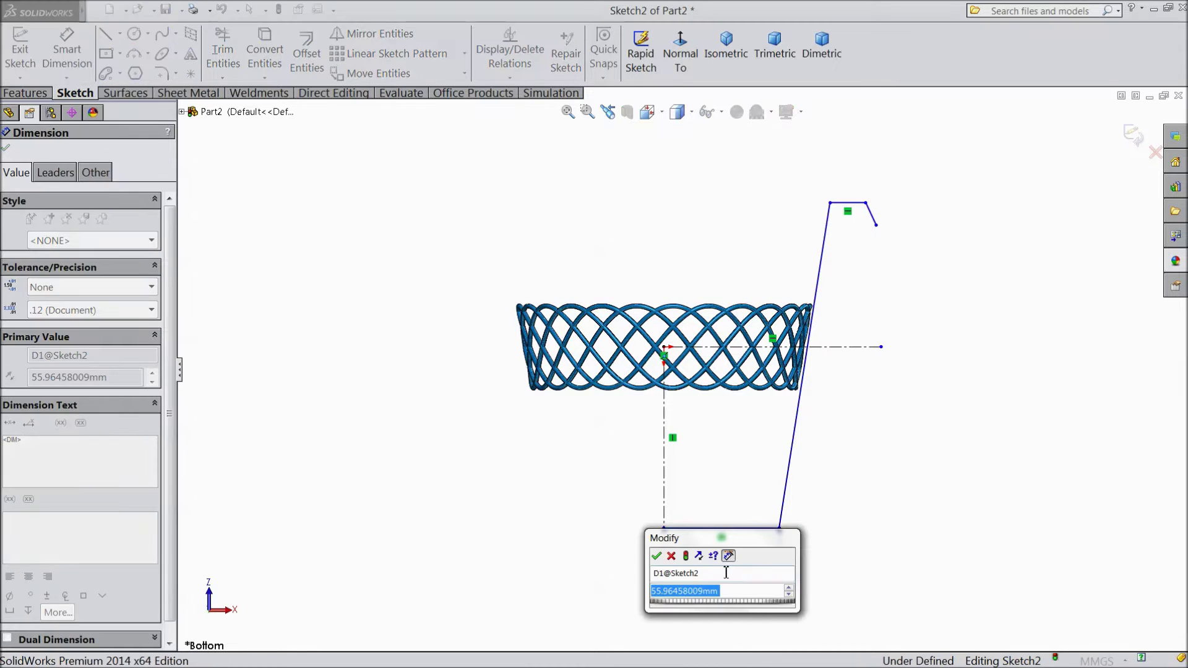
type("50")
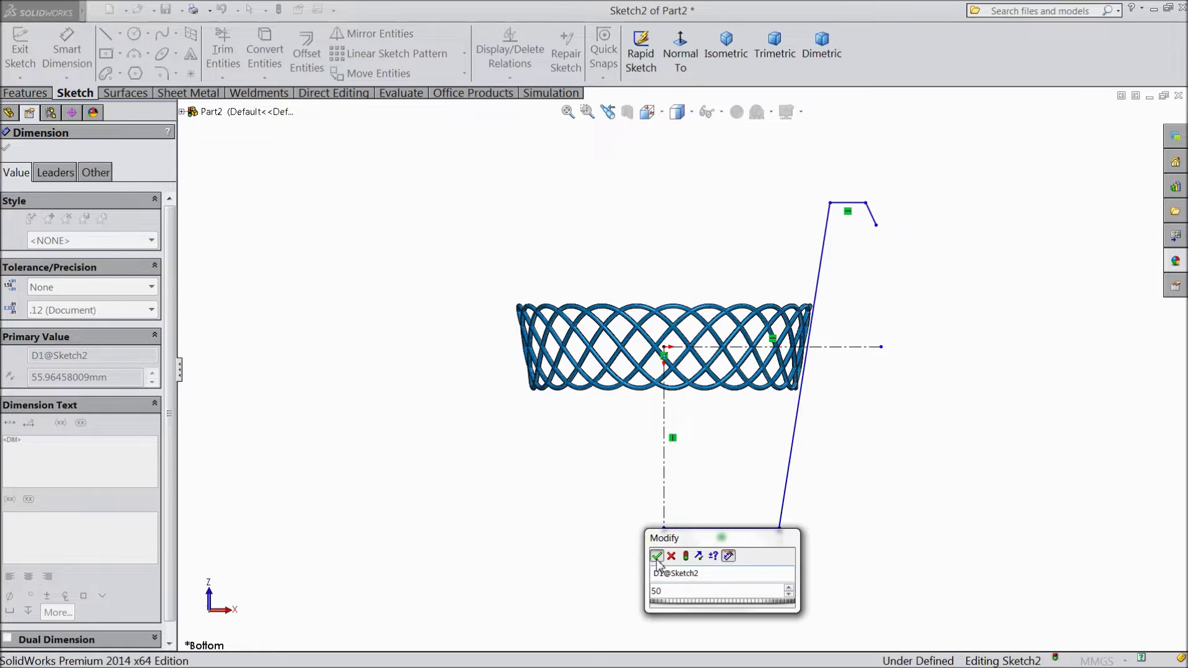
left_click(656, 556)
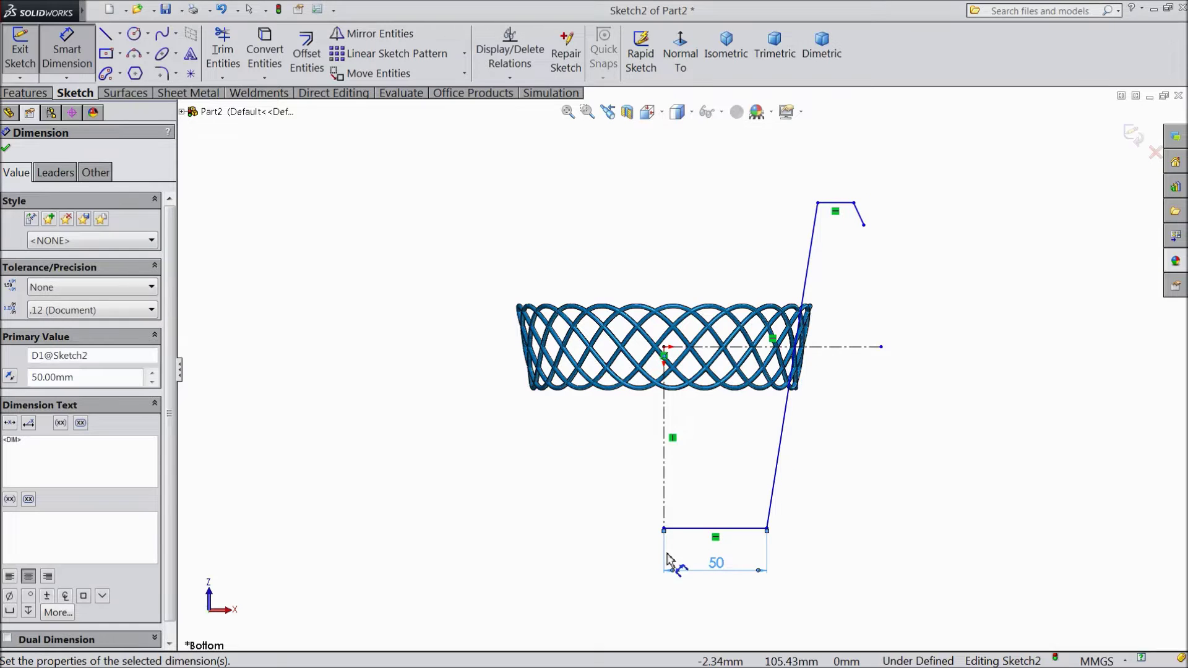
Place the side wall's top end 81.5 mm and the rim's outer end 94 mm from the origin.
left_click(818, 203)
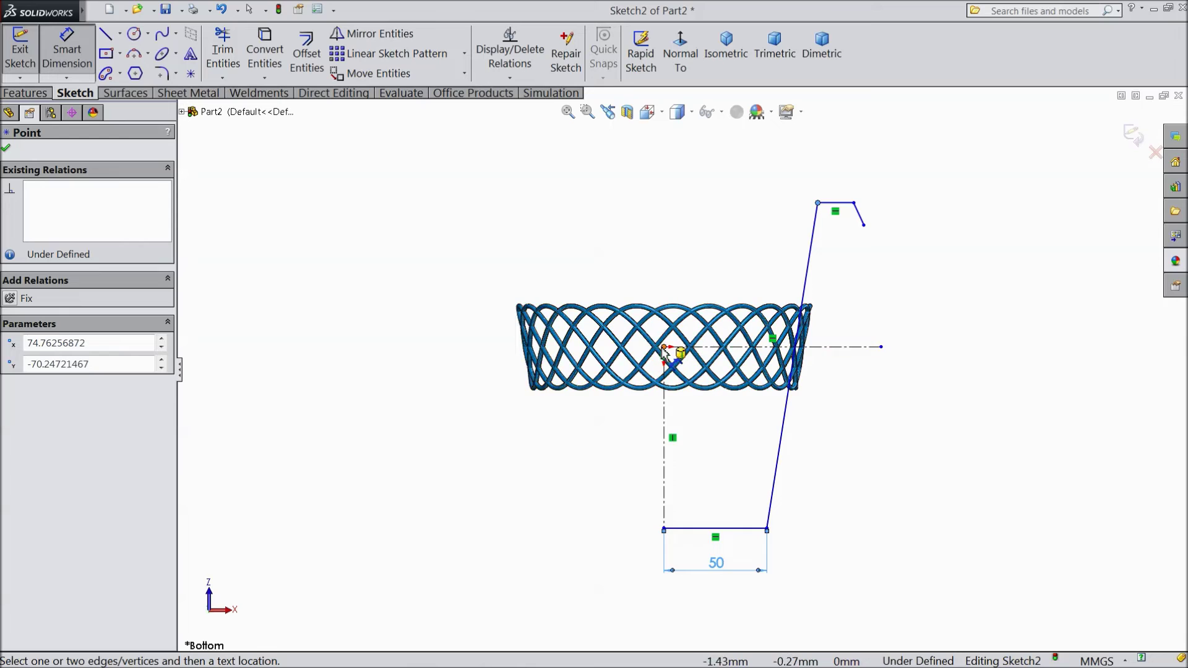
left_click(664, 347)
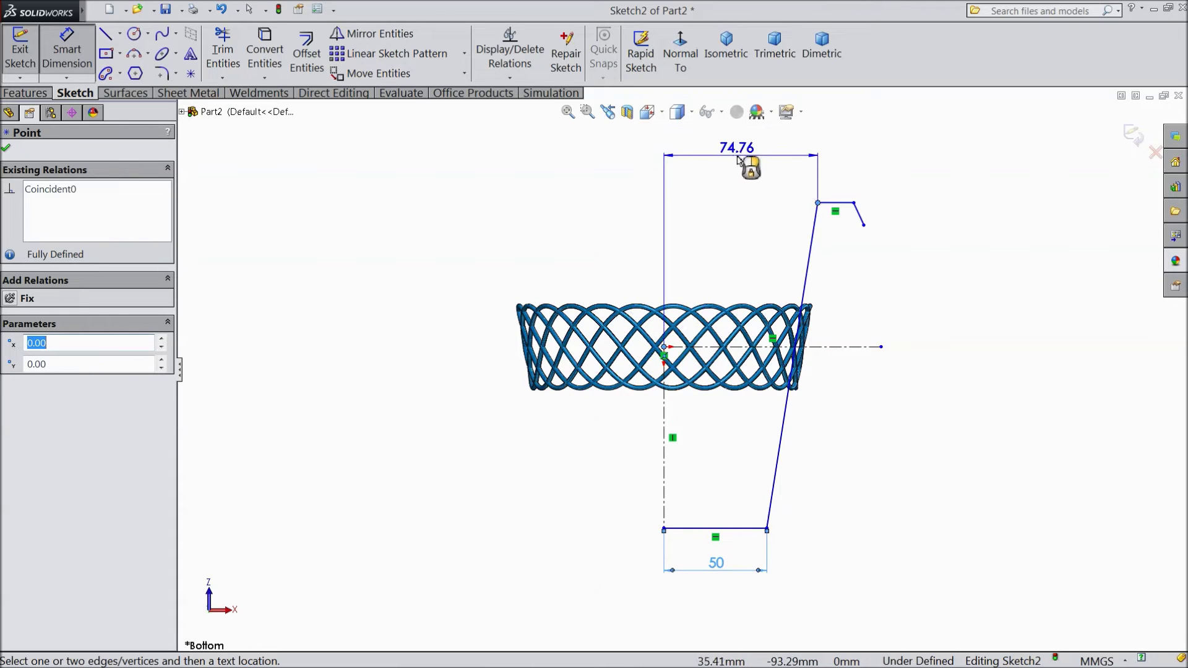
left_click(735, 160)
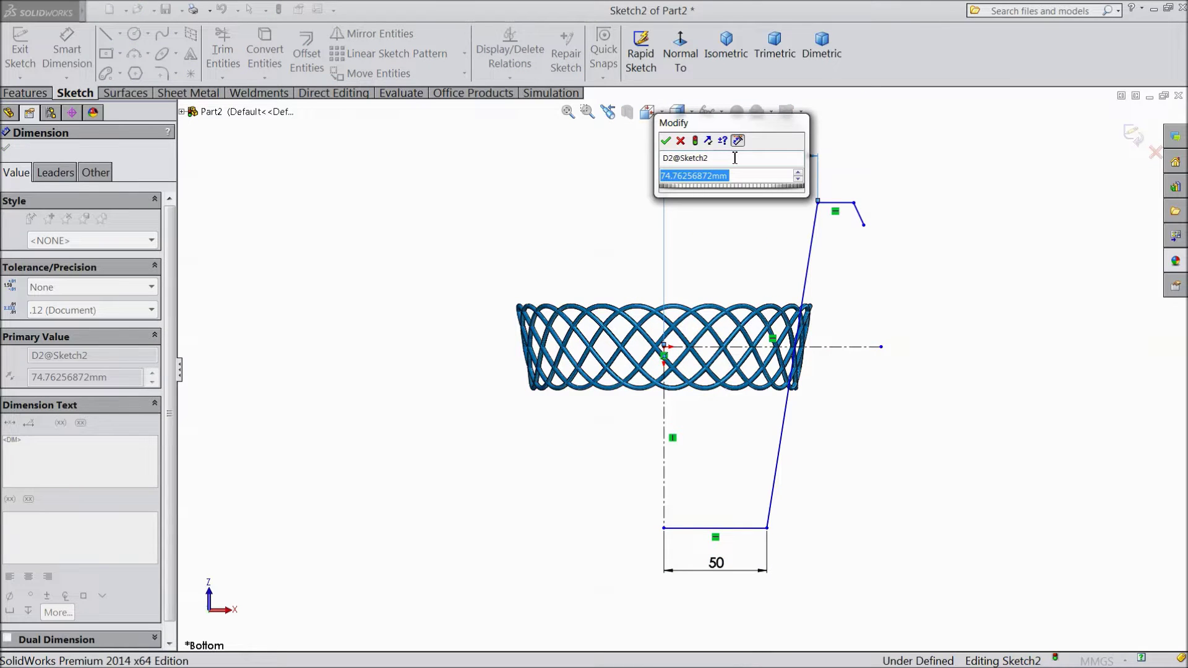
type("81.5")
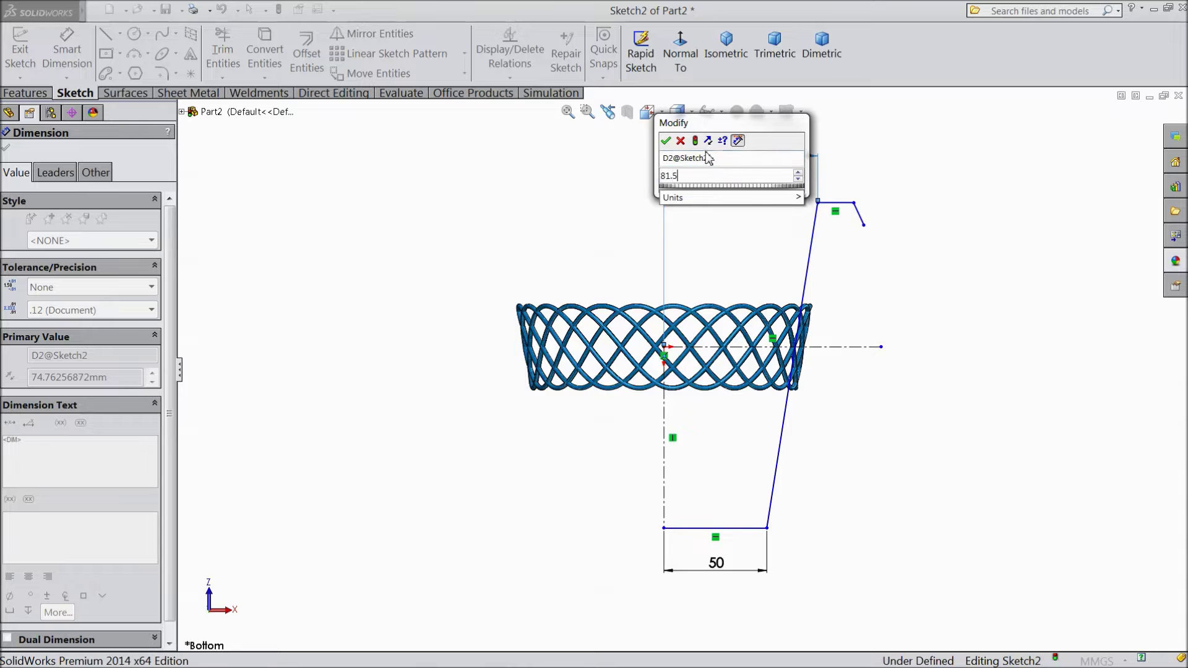
key("Return")
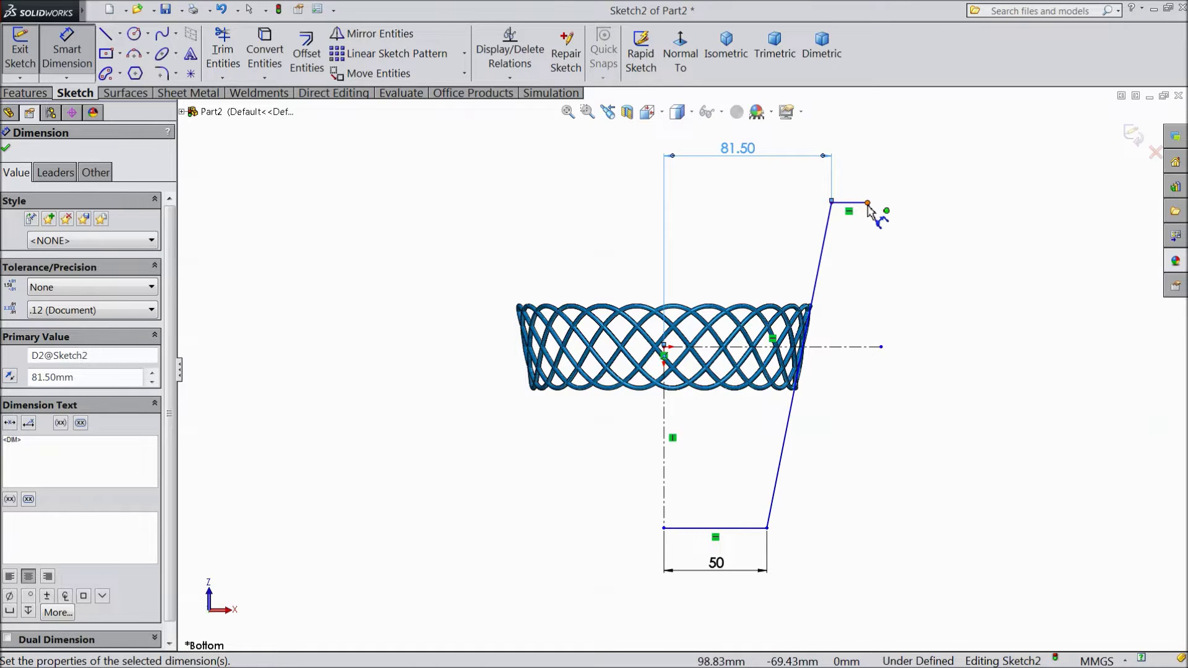
left_click(868, 203)
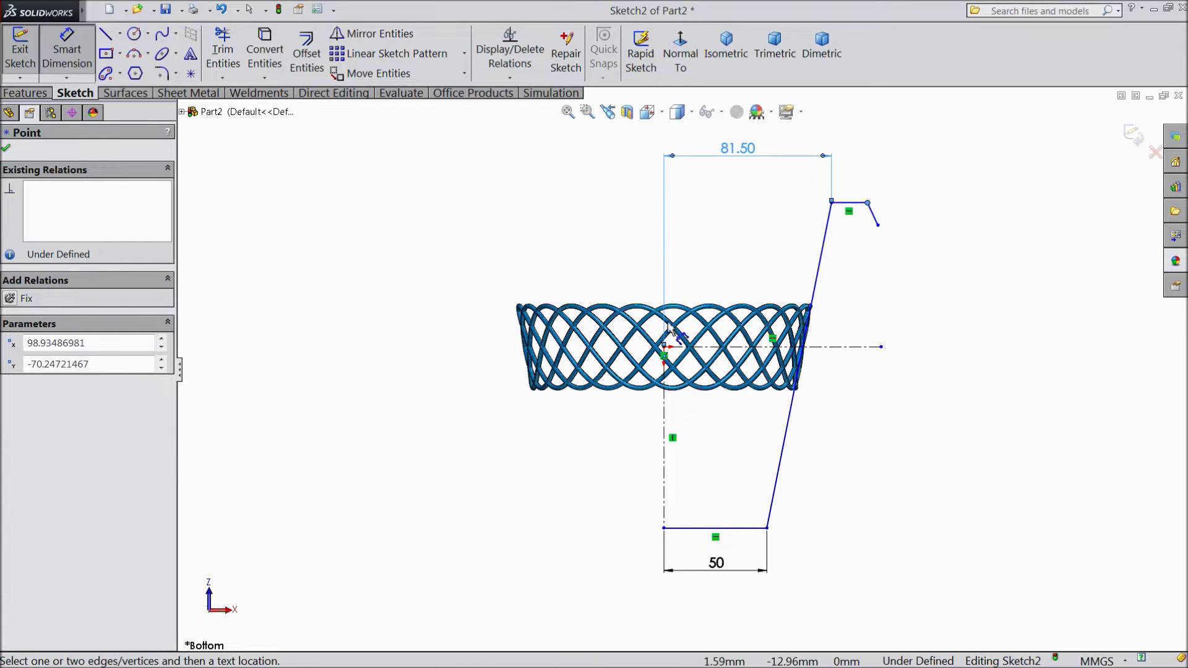
left_click(665, 348)
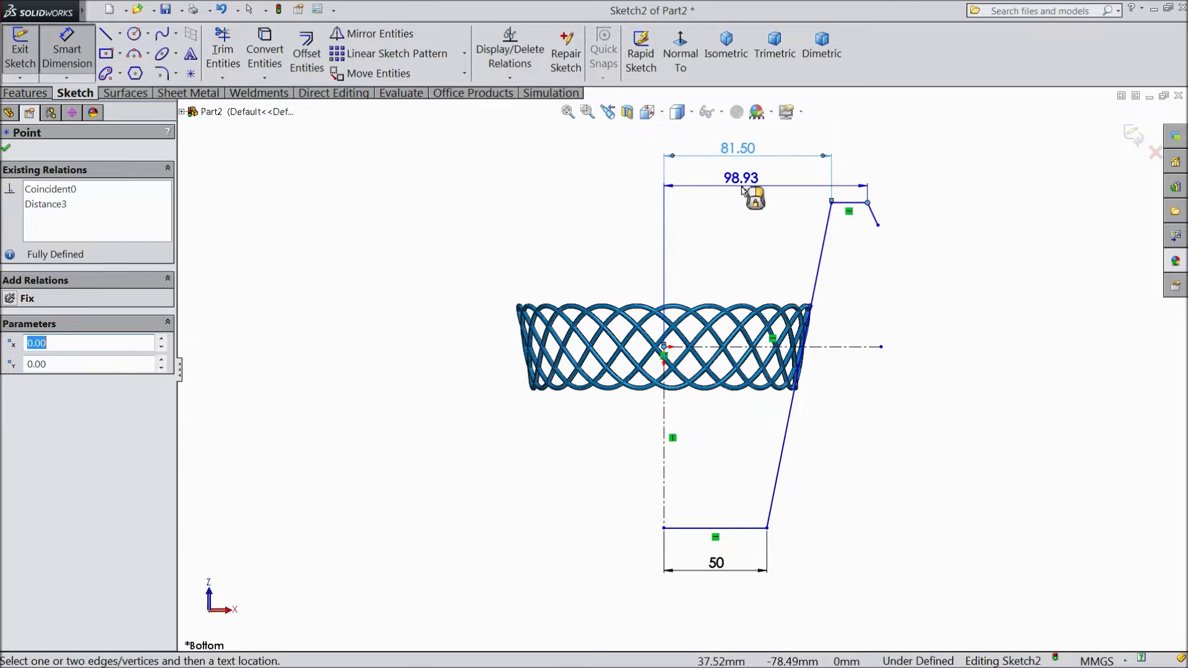
left_click(744, 189)
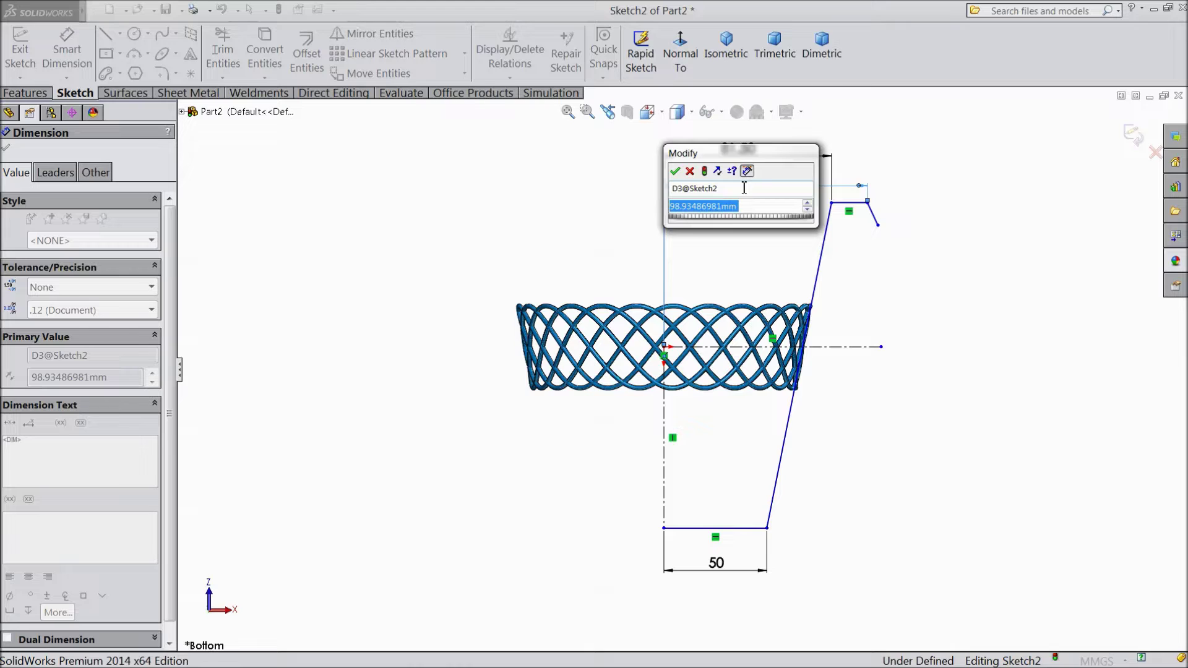
type("94")
left_click(675, 171)
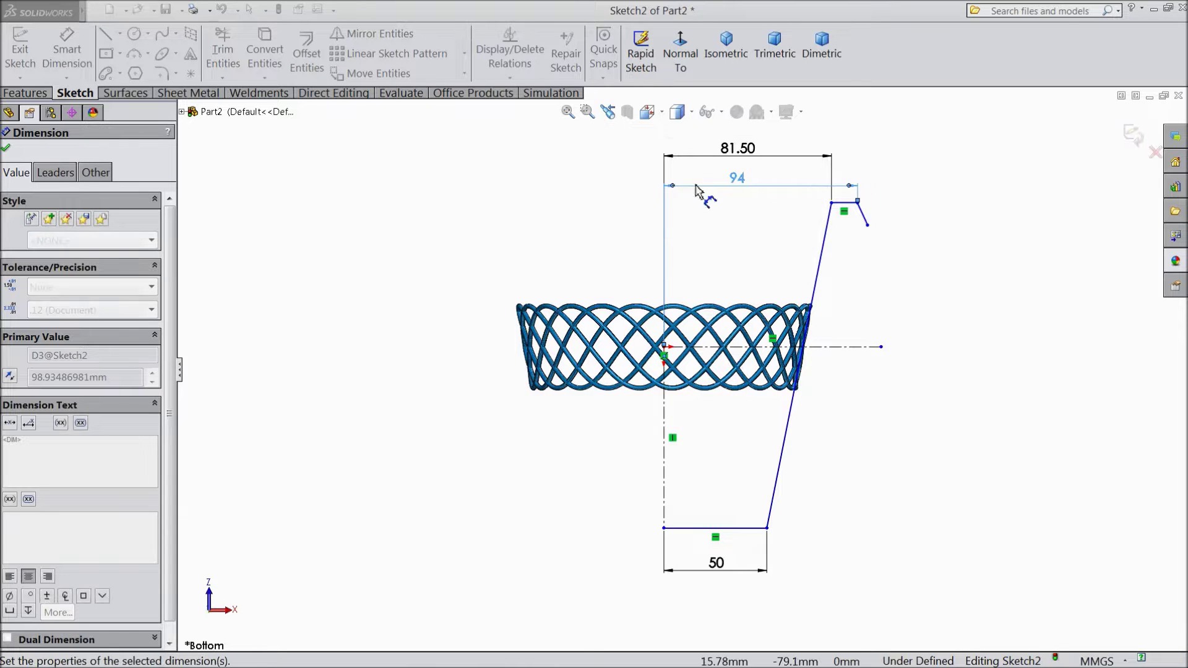
Add a 100 mm height from the bottom line and a 10 mm lip drop.
scroll(878, 222, "down", 2)
scroll(792, 412, "up", 1)
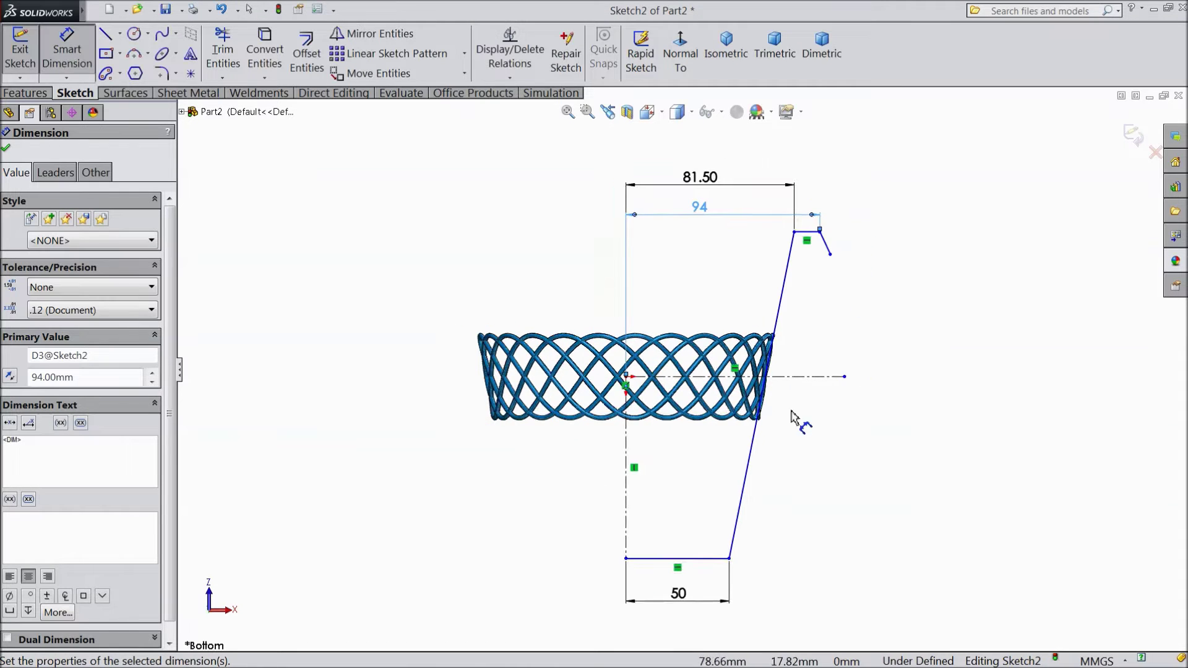
left_click(718, 559)
left_click(830, 377)
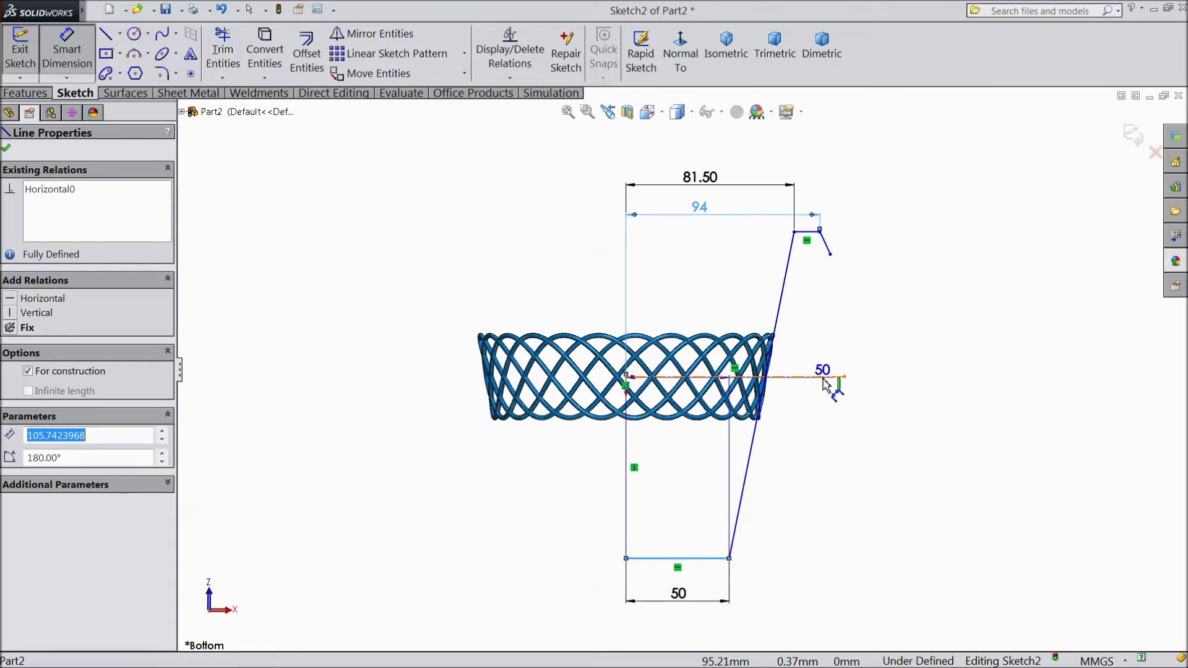
left_click(933, 489)
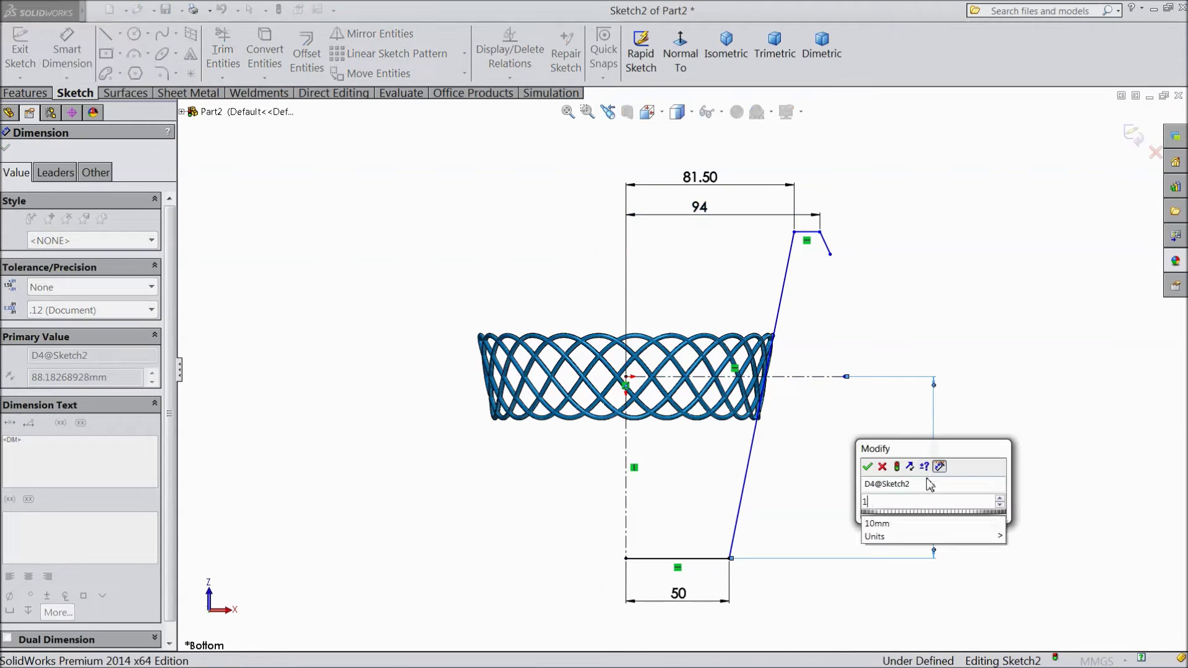
type("100")
left_click(868, 467)
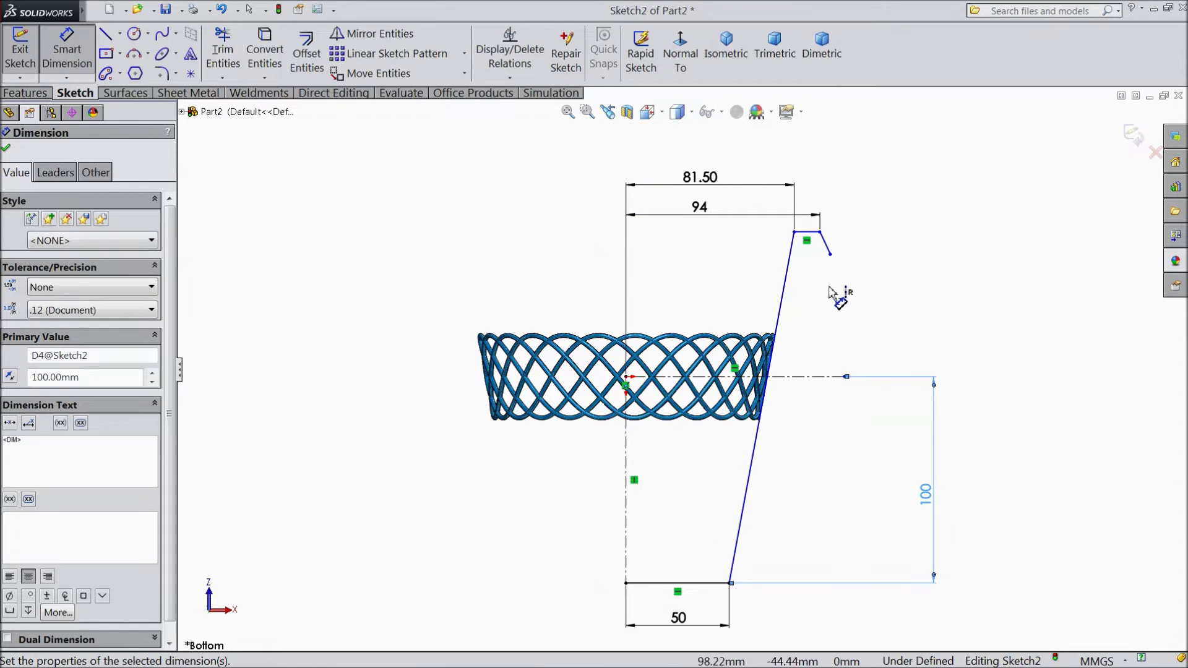
left_click(830, 252)
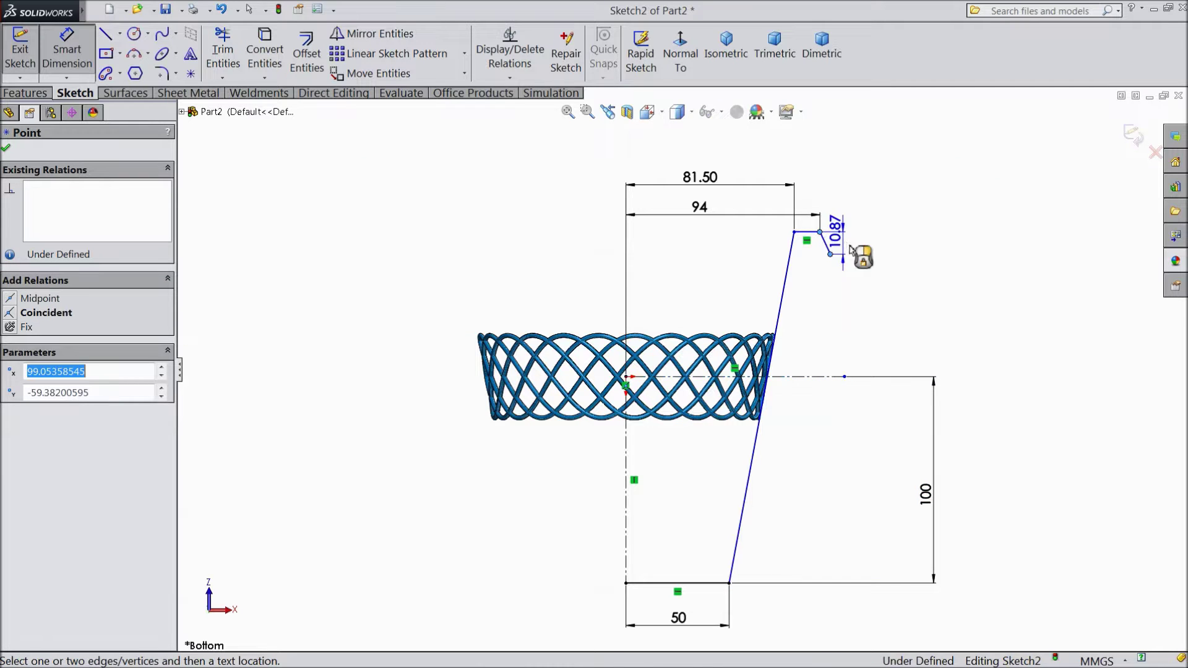
left_click(899, 241)
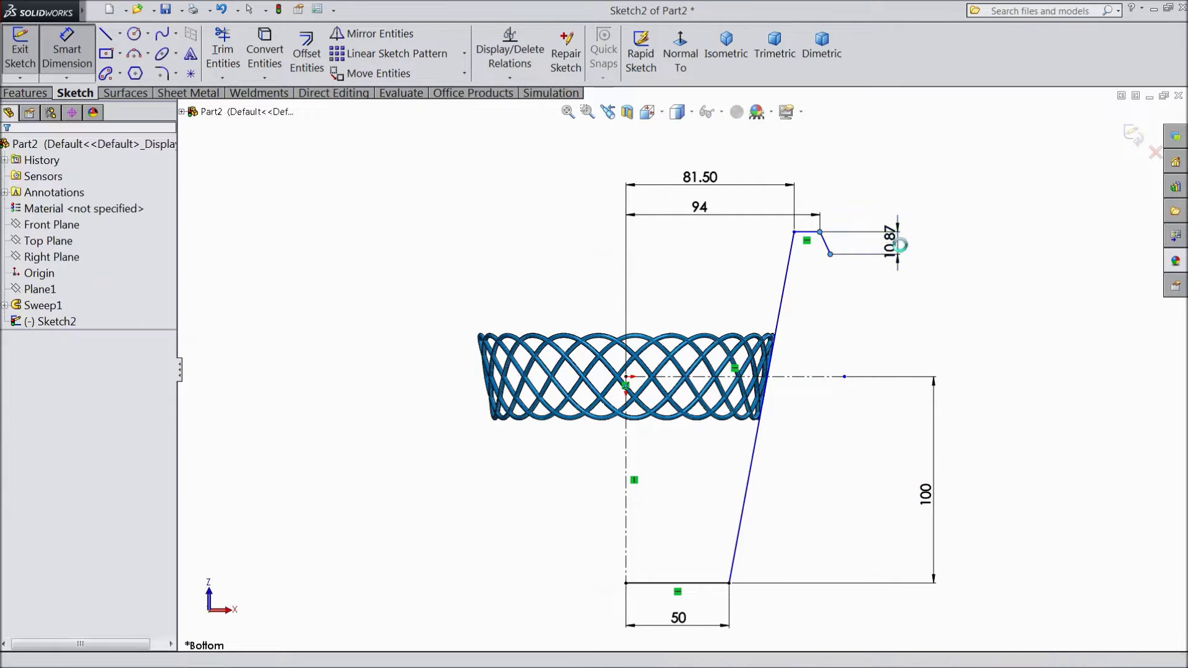
type("10")
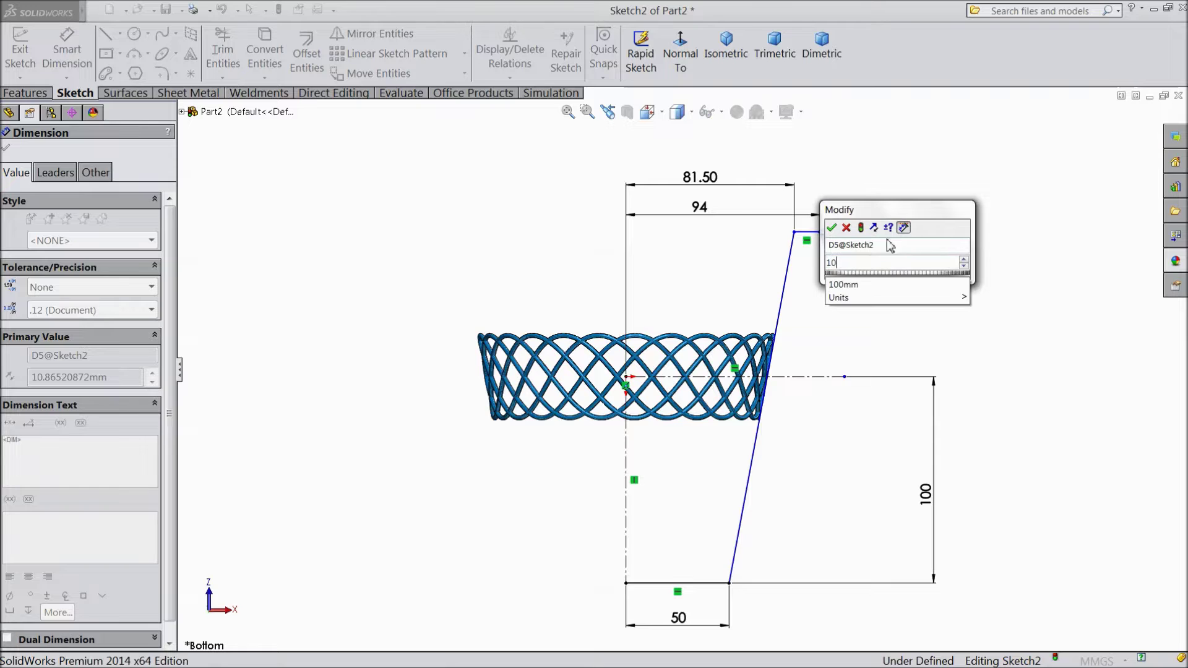
left_click(832, 228)
Set the angle between the lip line and flat rim to 95°.
scroll(829, 247, "down", 3)
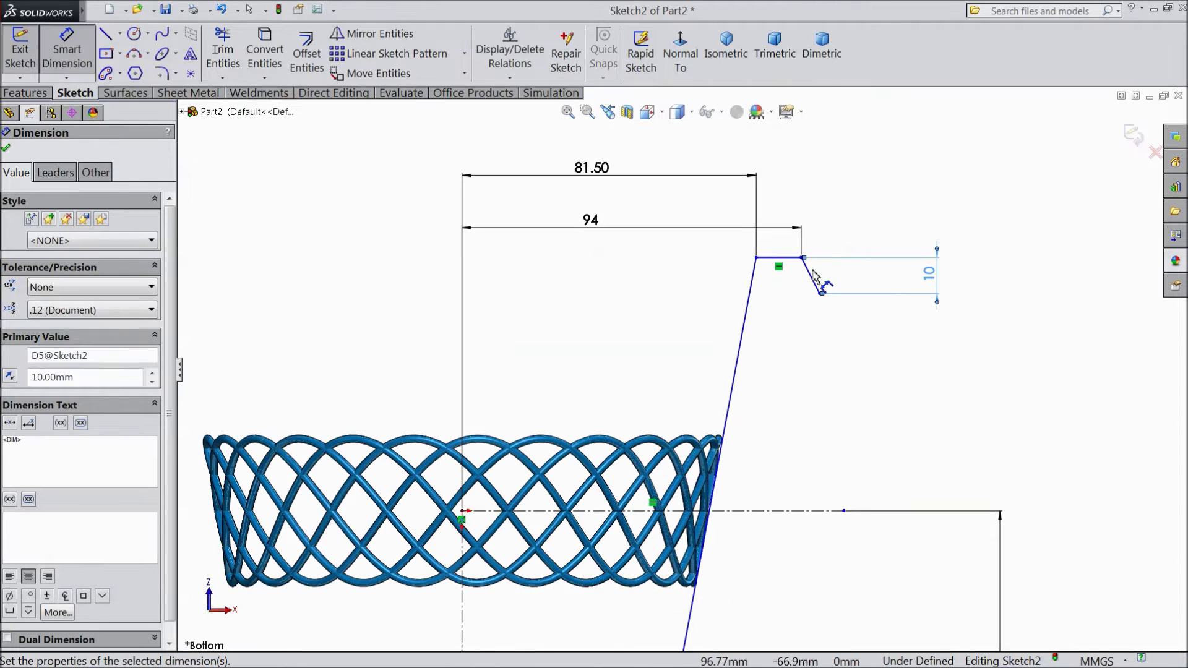
left_click(807, 272)
left_click(792, 257)
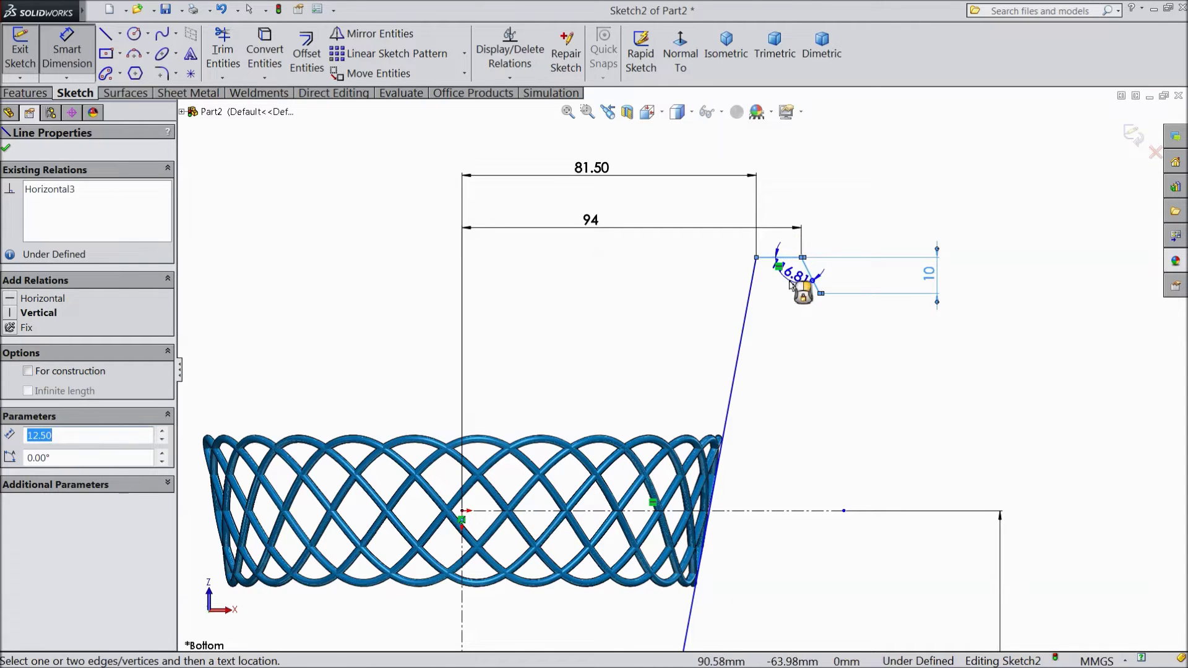
left_click(786, 291)
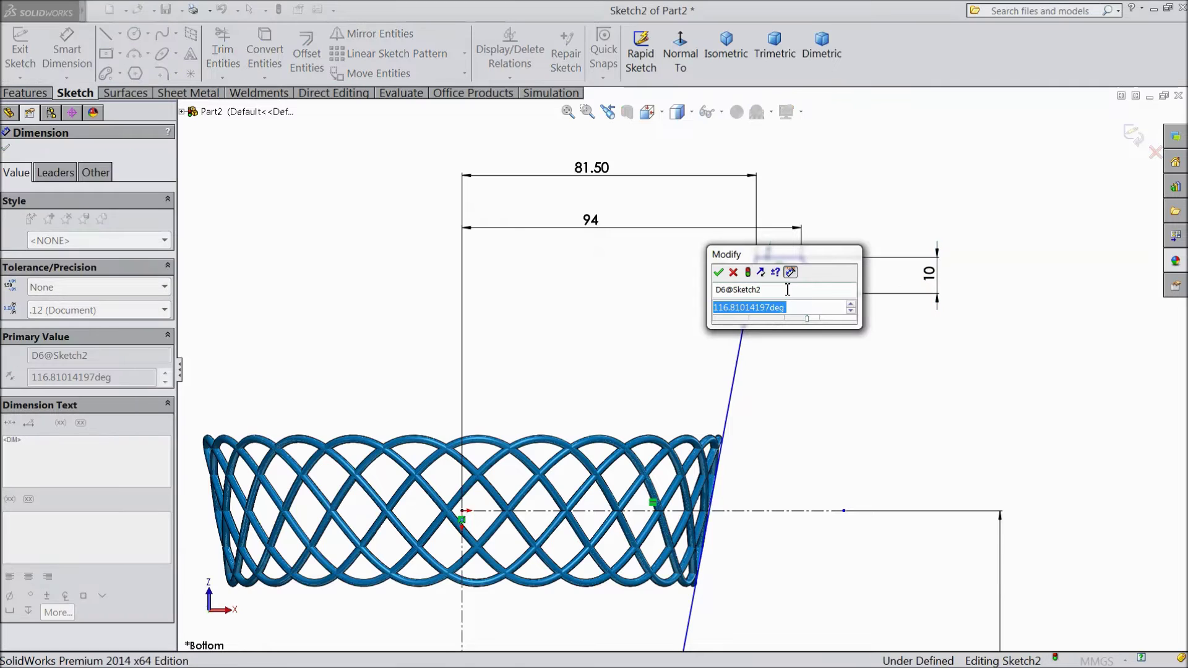
type("95")
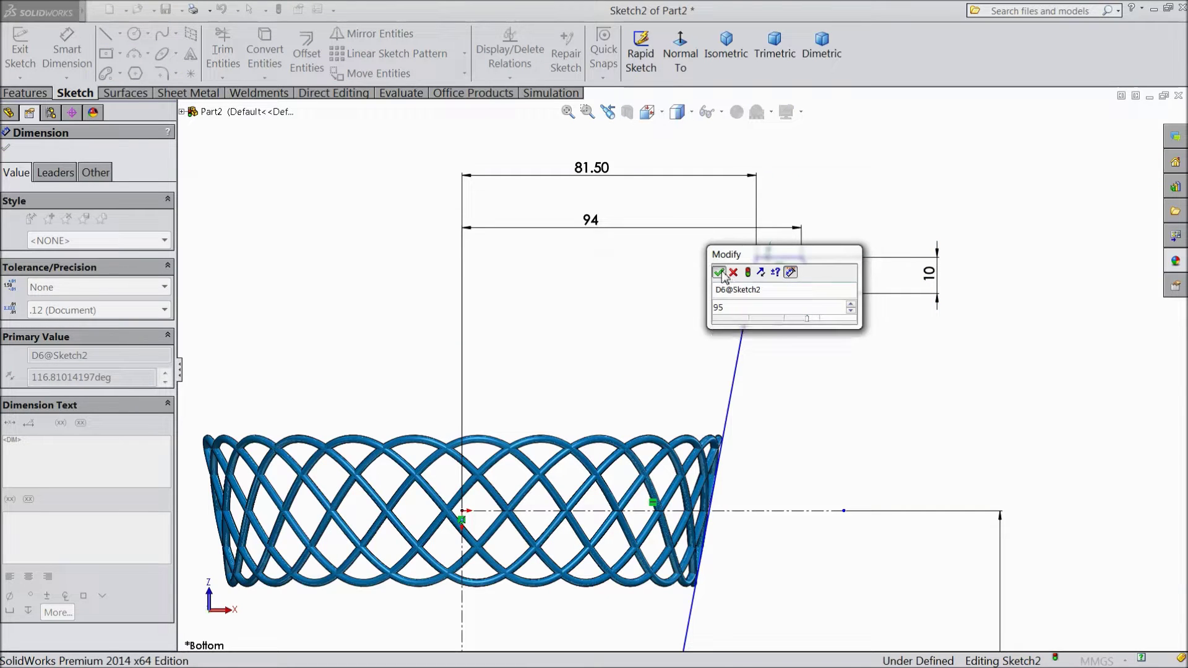
key("Return")
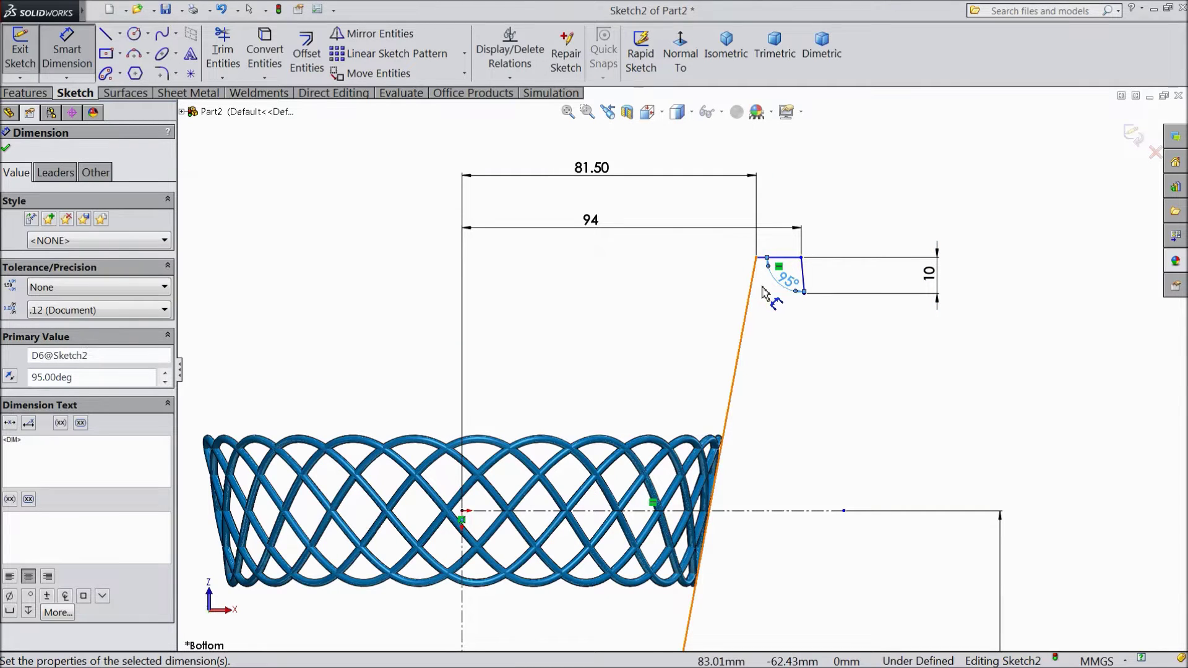
Dimension the bottom-to-top distance at 180 mm, placed on the right.
scroll(762, 290, "up", 5)
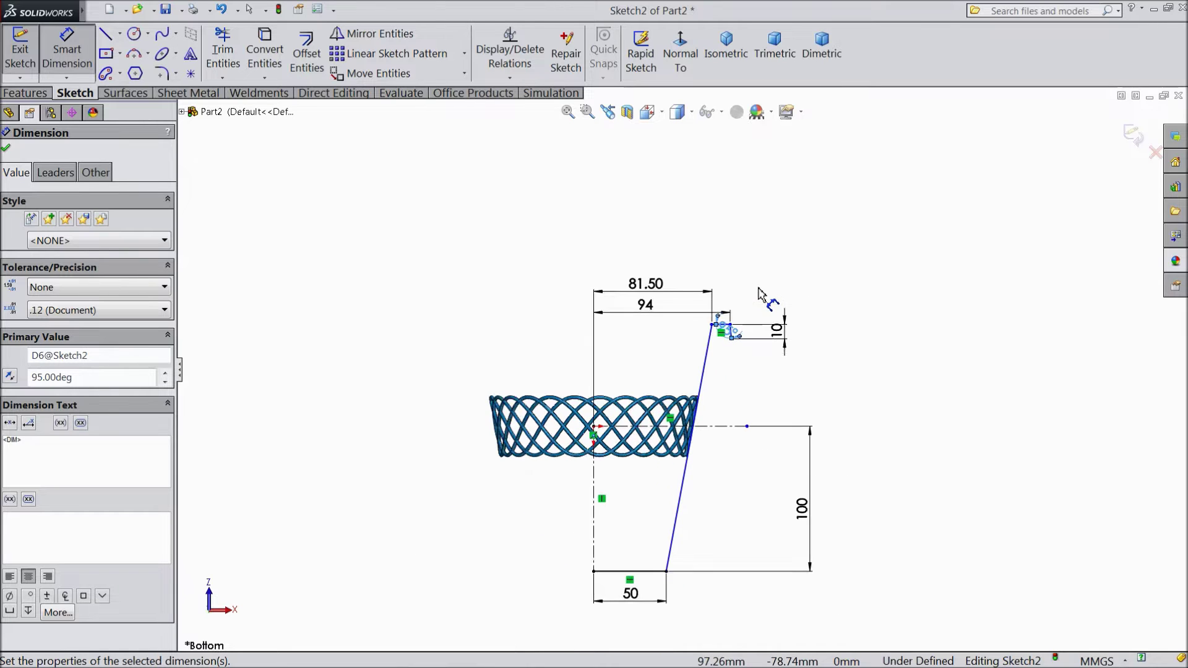
scroll(703, 495, "down", 5)
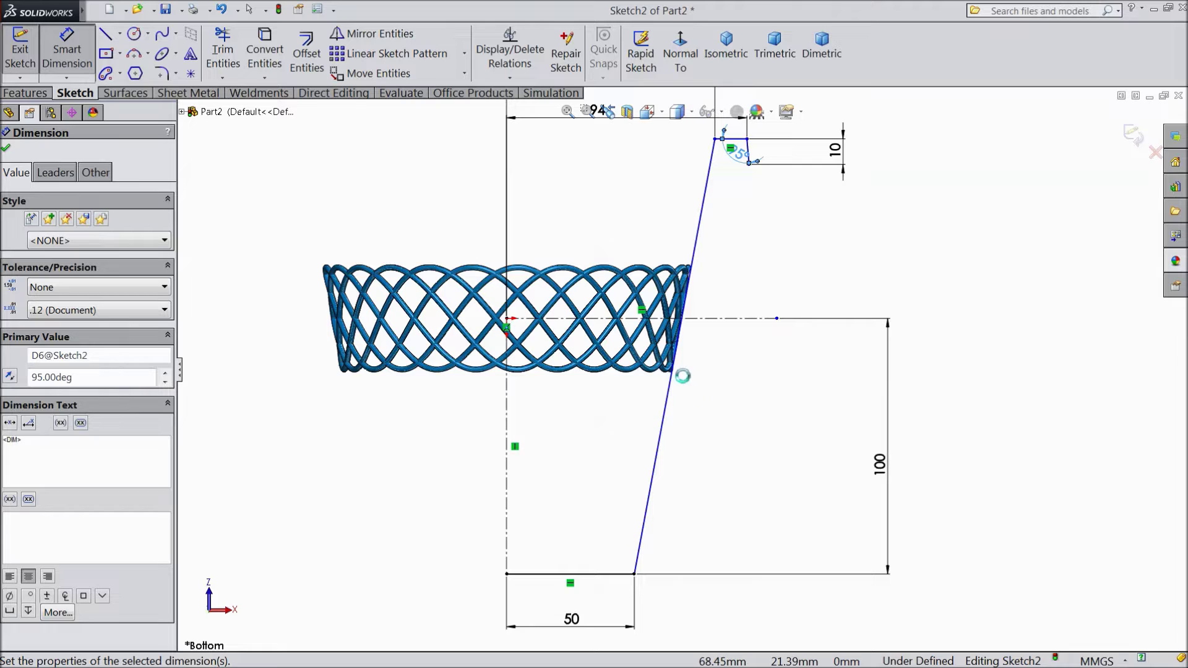
scroll(680, 374, "up", 2)
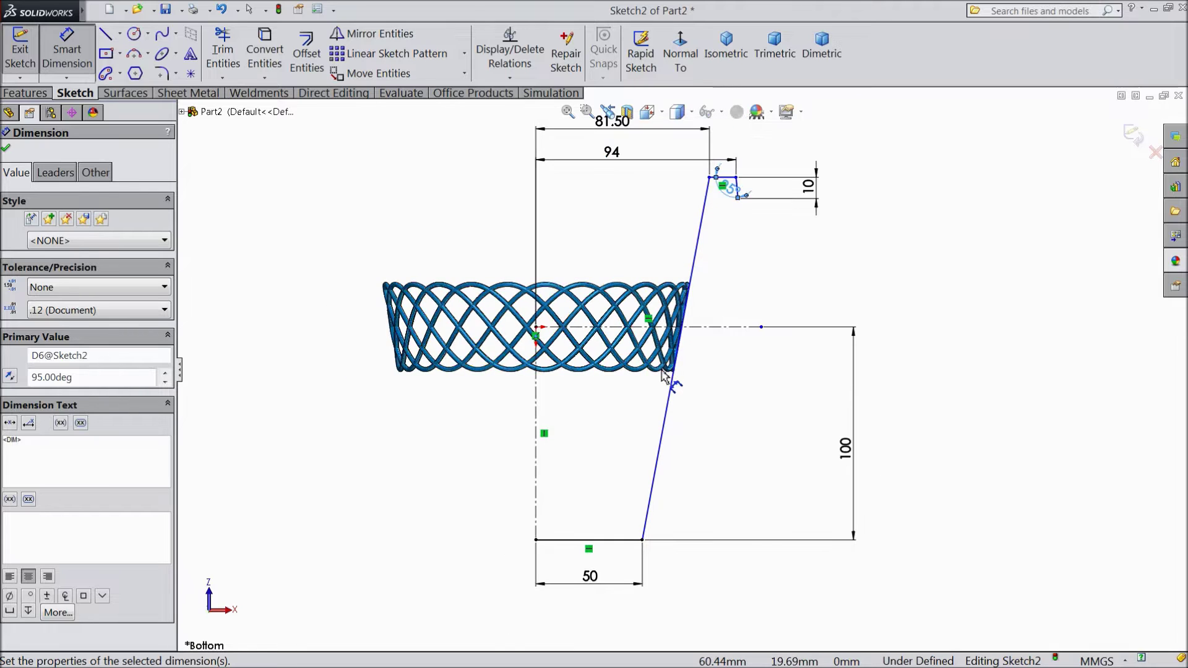
left_click(613, 541)
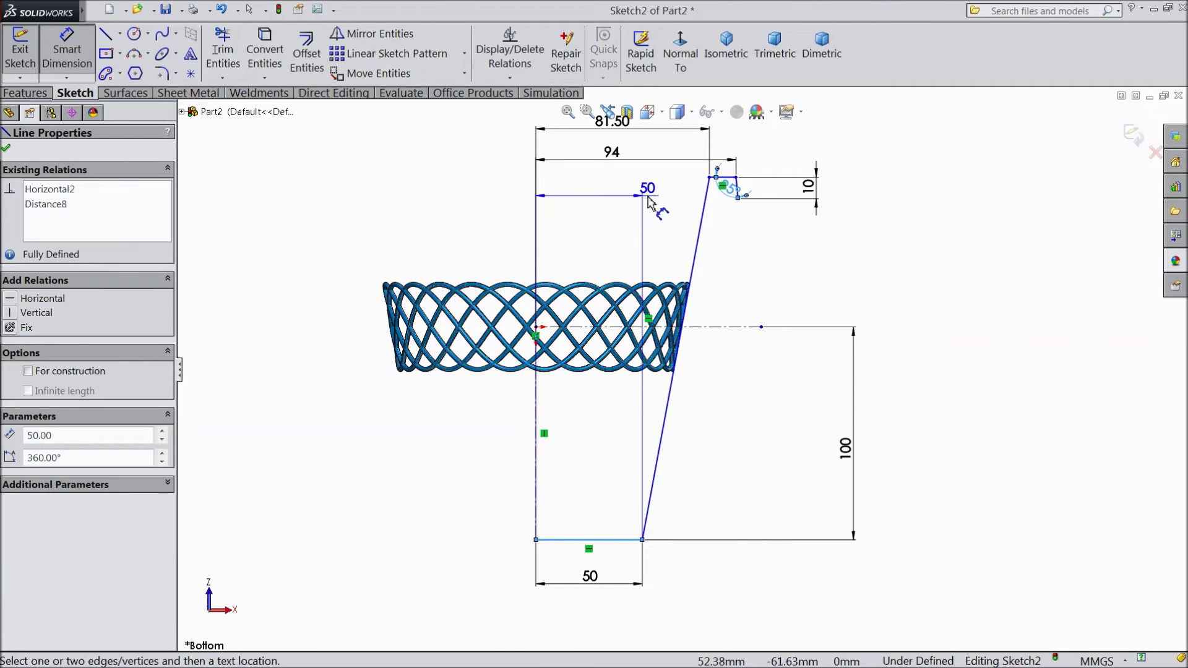
left_click(722, 178)
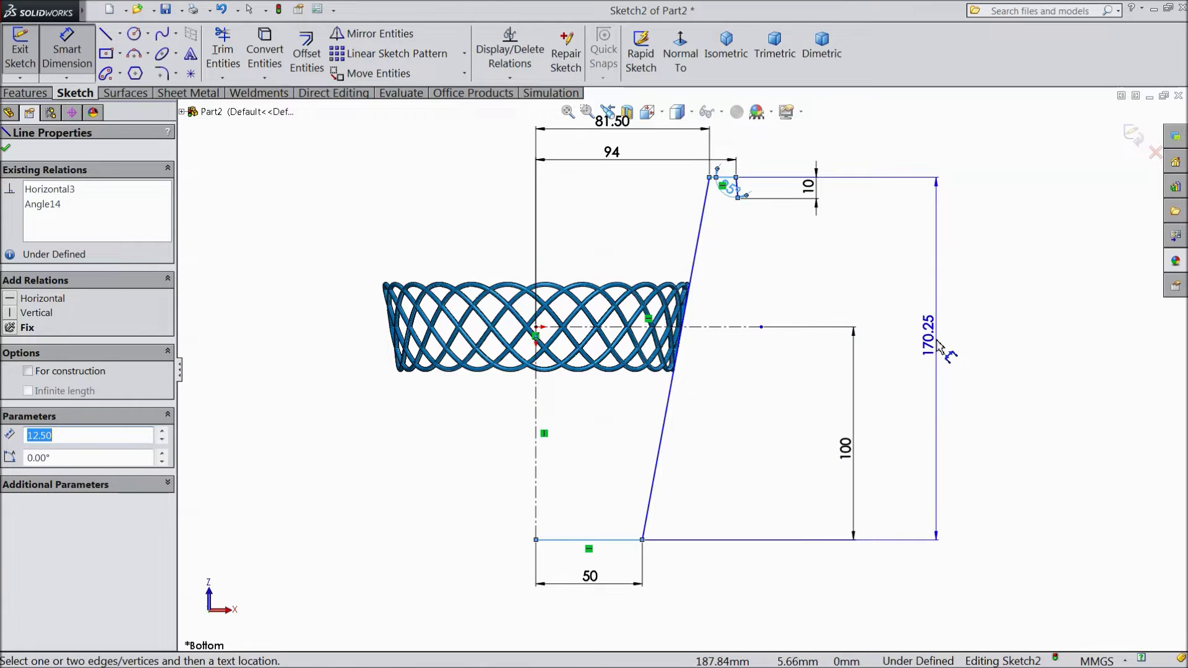
left_click(939, 358)
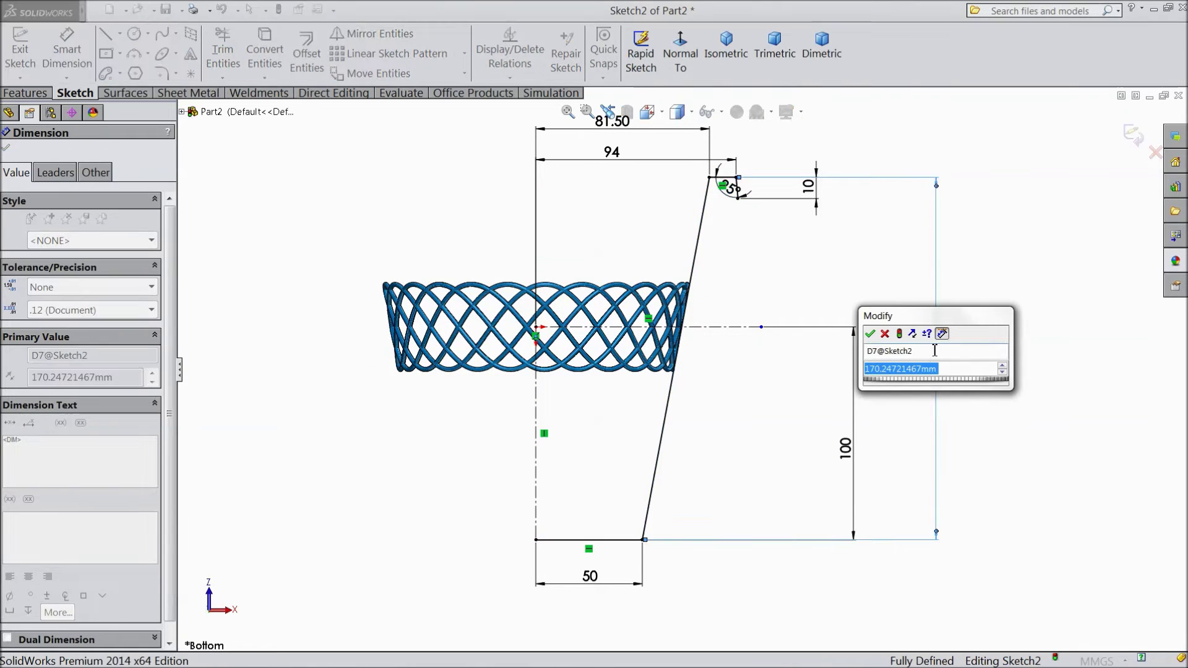
type("180")
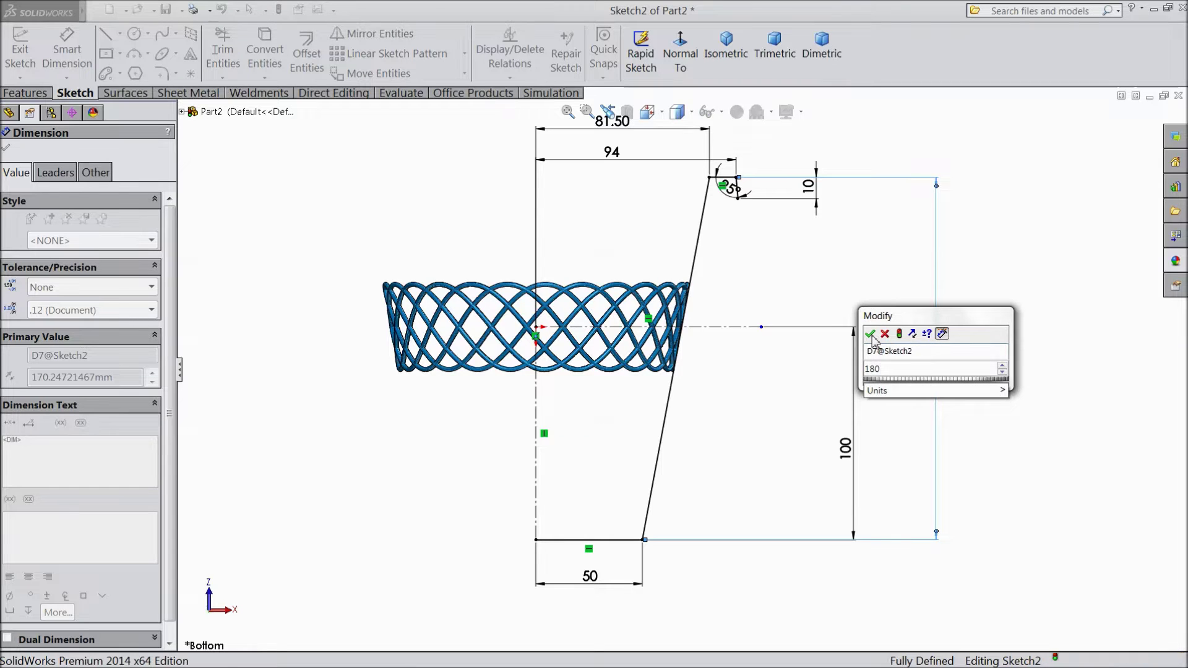
left_click(869, 334)
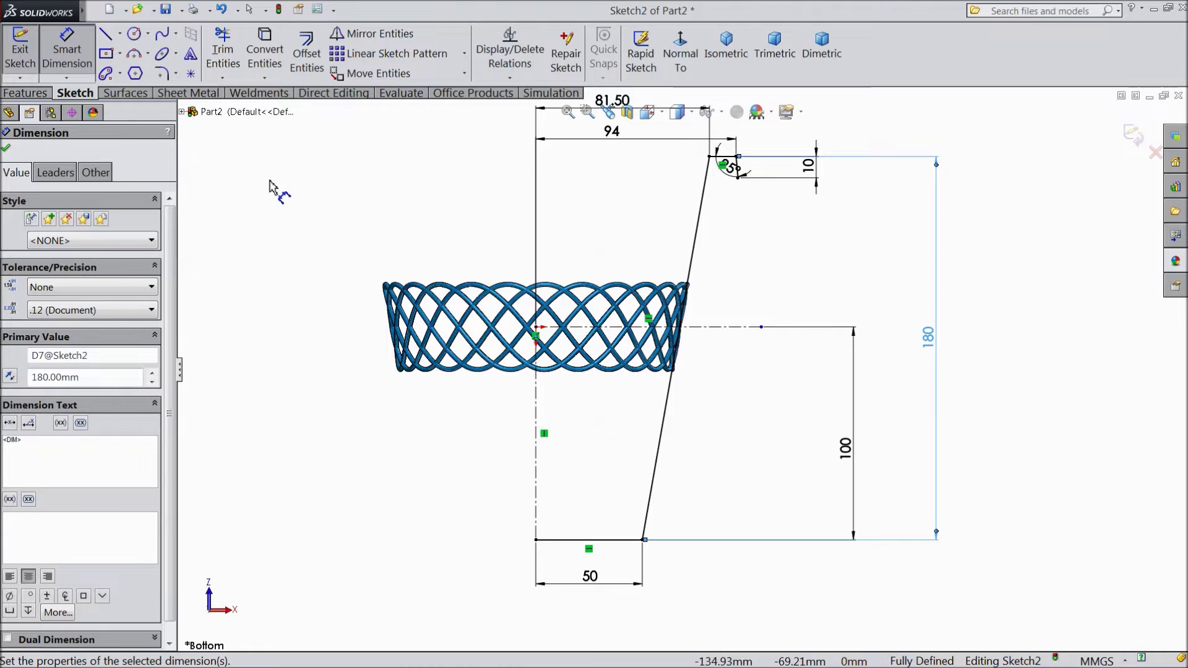
left_click(6, 148)
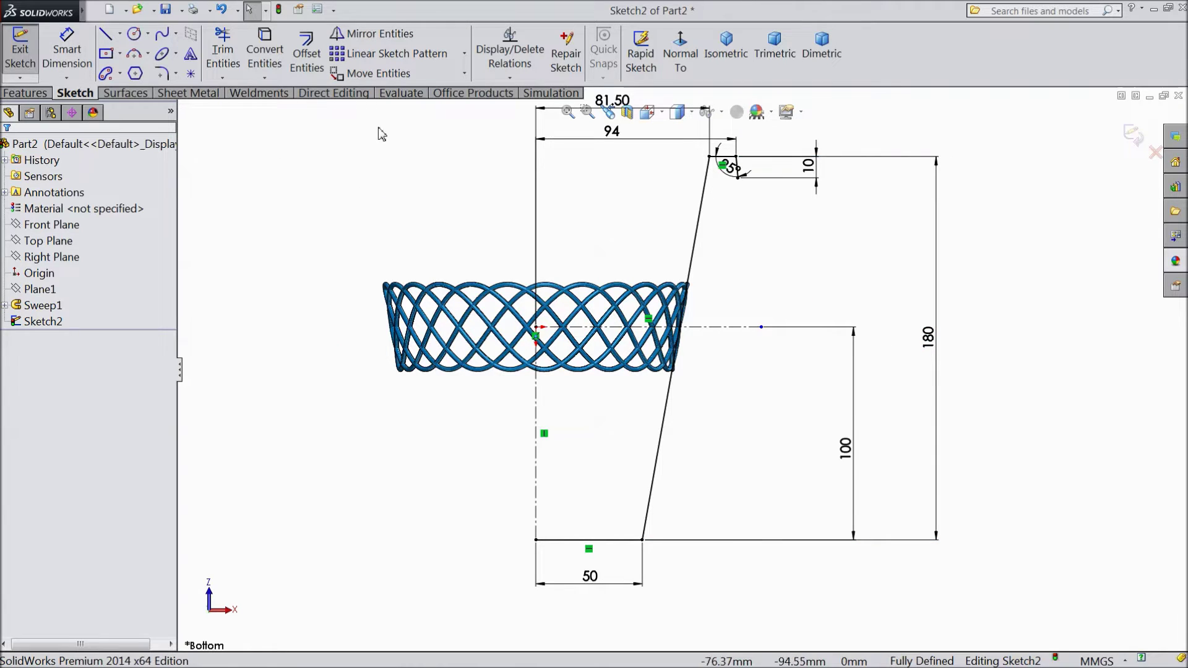
Round the profile's bottom corner with an R10 sketch fillet.
left_click(162, 73)
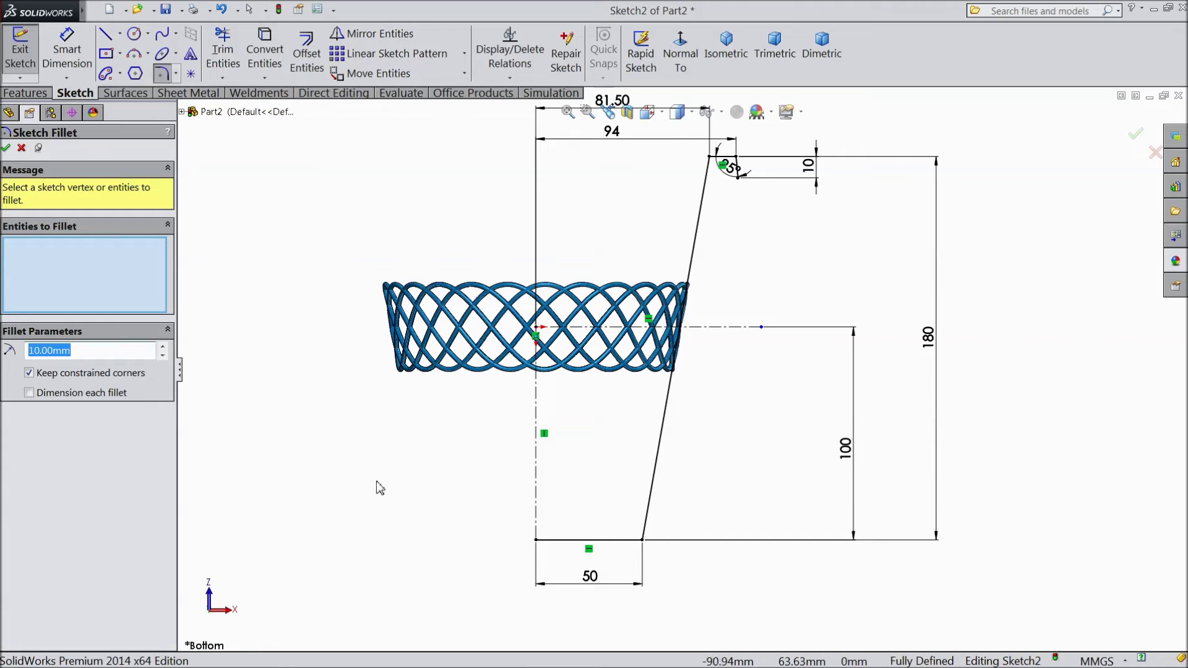
left_click(642, 542)
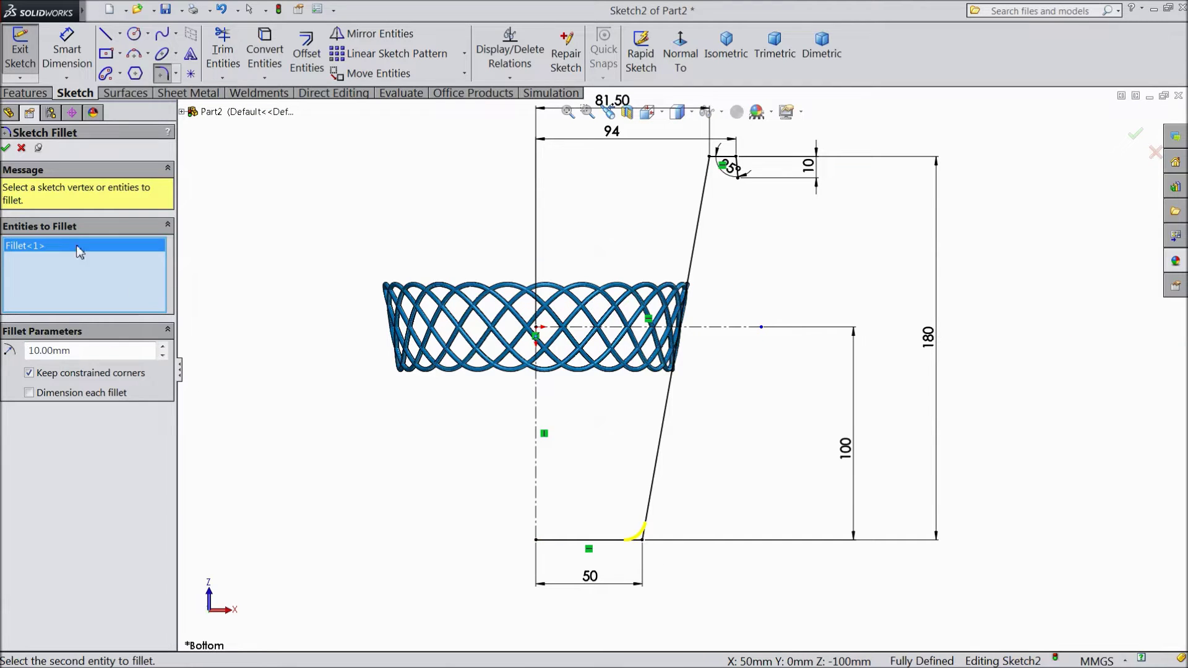
left_click(8, 150)
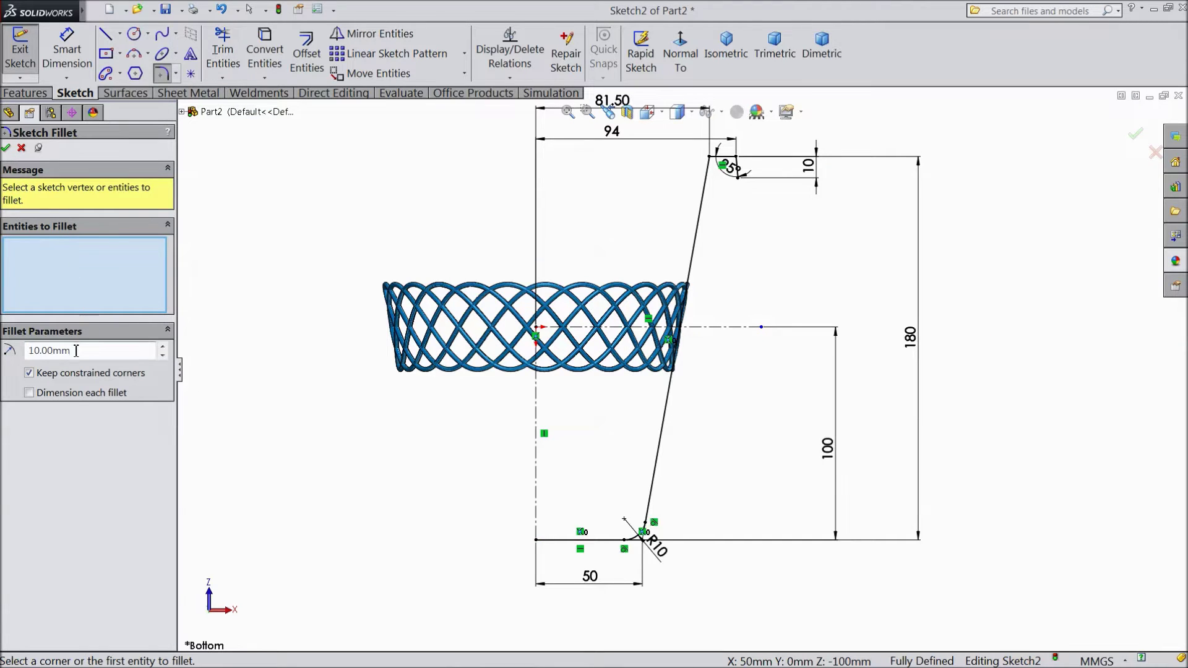
Round both top rim corners with R5 sketch fillets.
type("5")
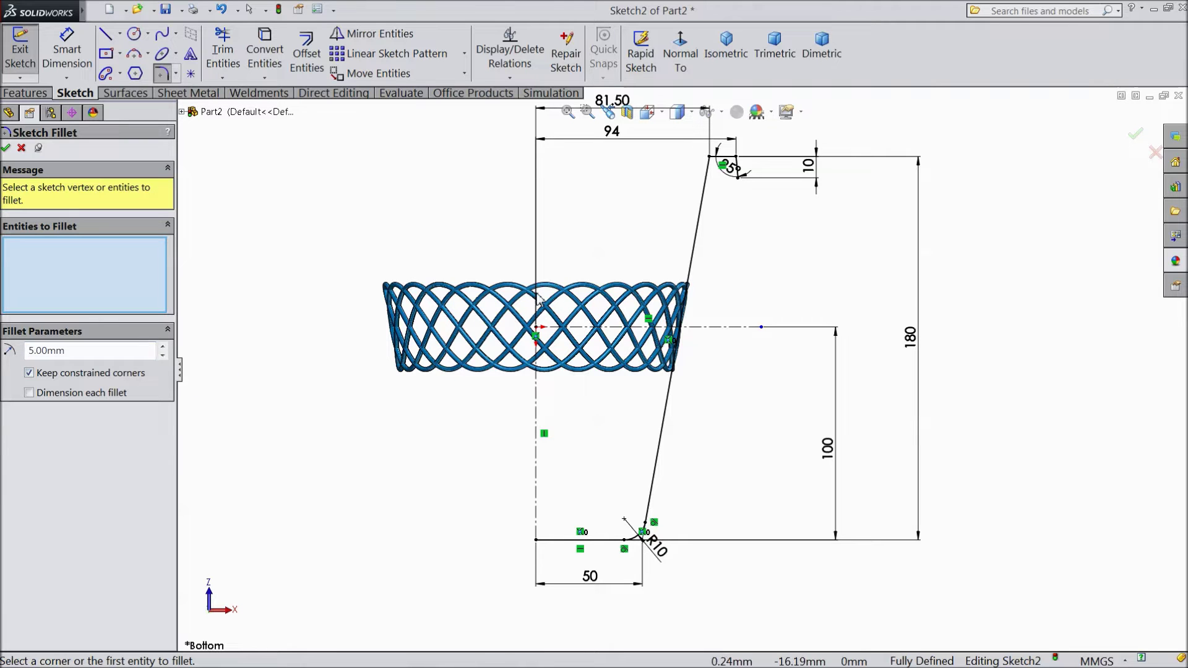
scroll(747, 148, "down", 5)
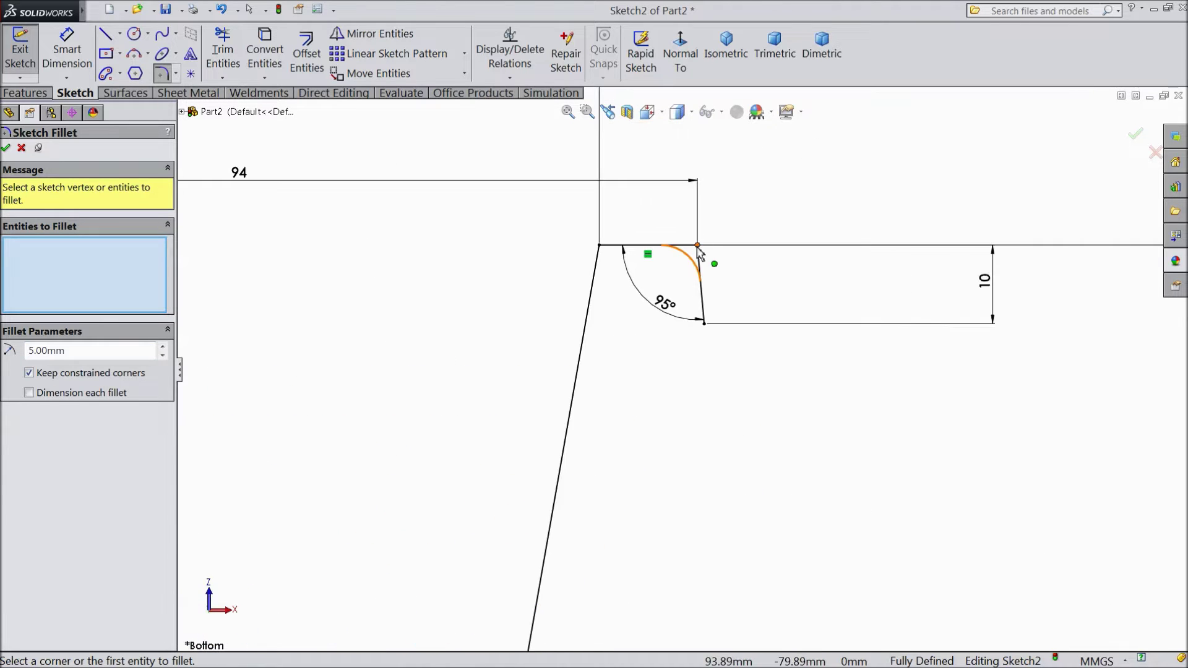
left_click(620, 249)
left_click(601, 250)
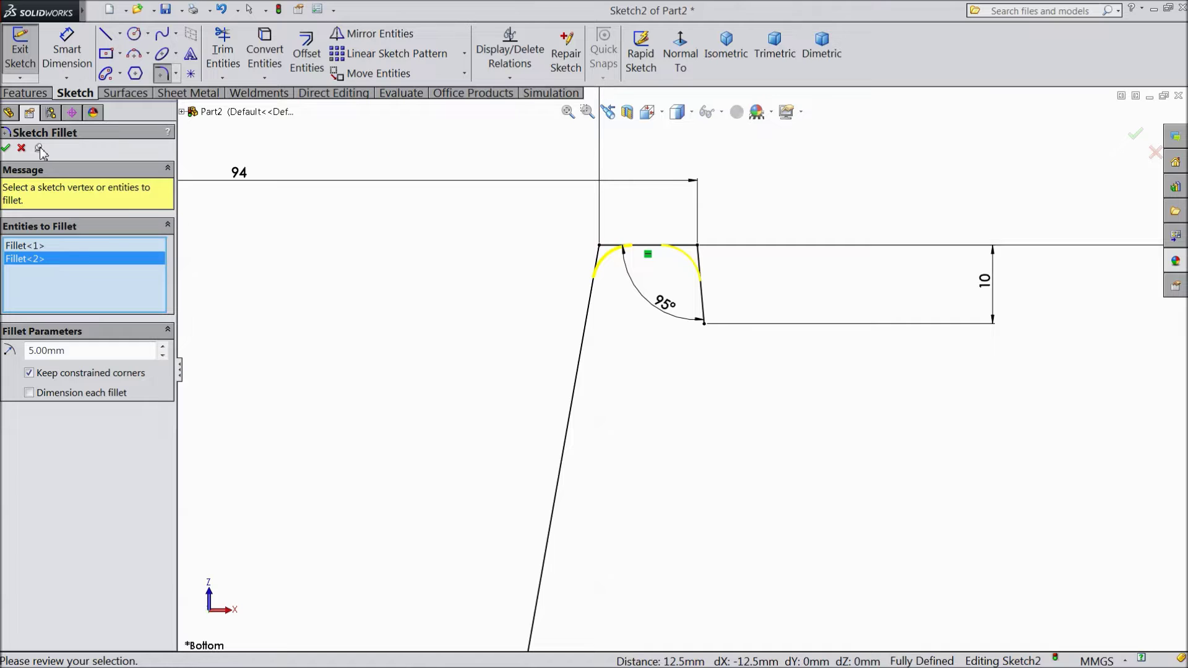
left_click(5, 150)
left_click(5, 150)
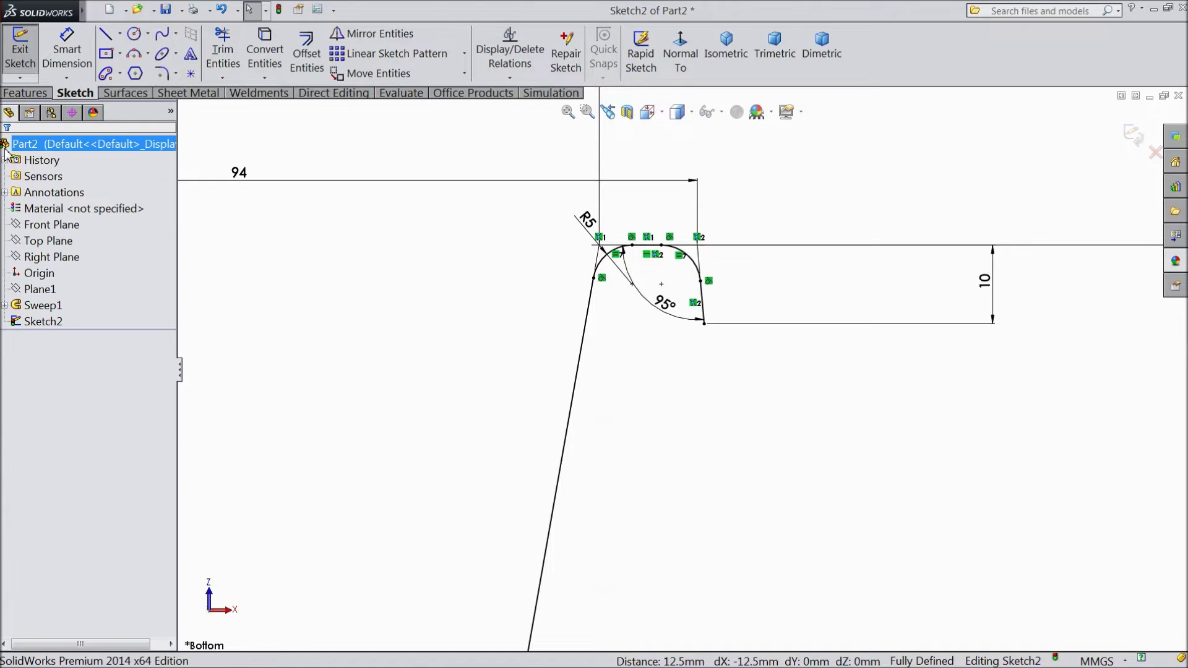
left_click(307, 62)
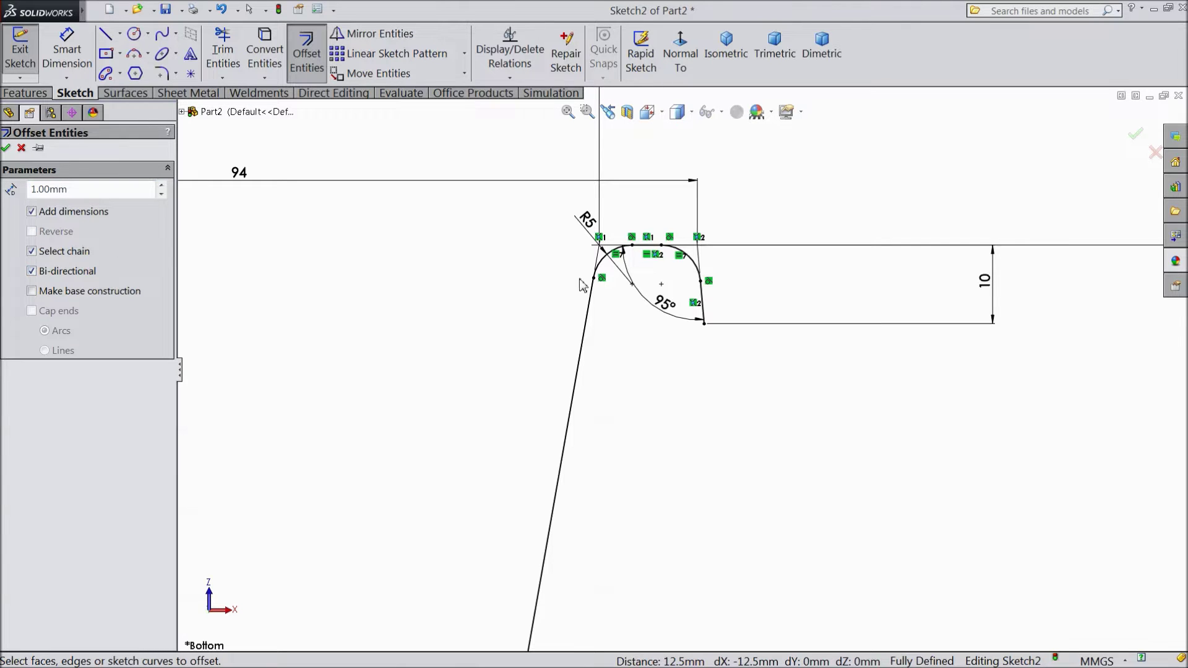
Offset the whole profile chain 1 mm to both sides for wall thickness.
left_click(590, 306)
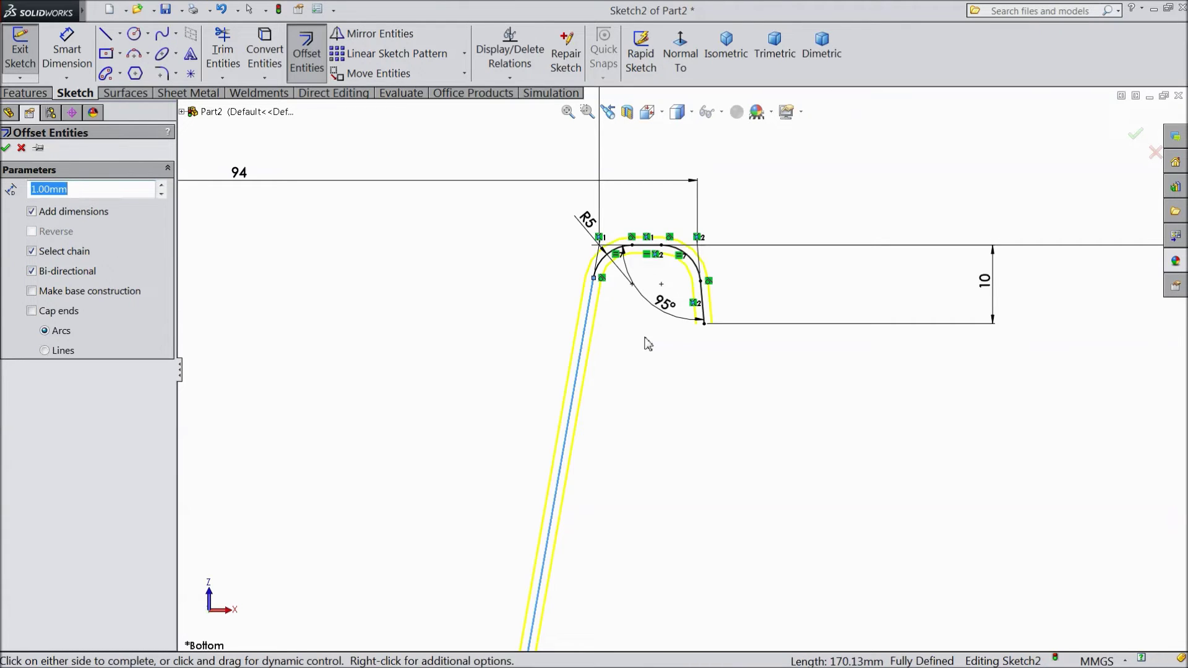
left_click(6, 148)
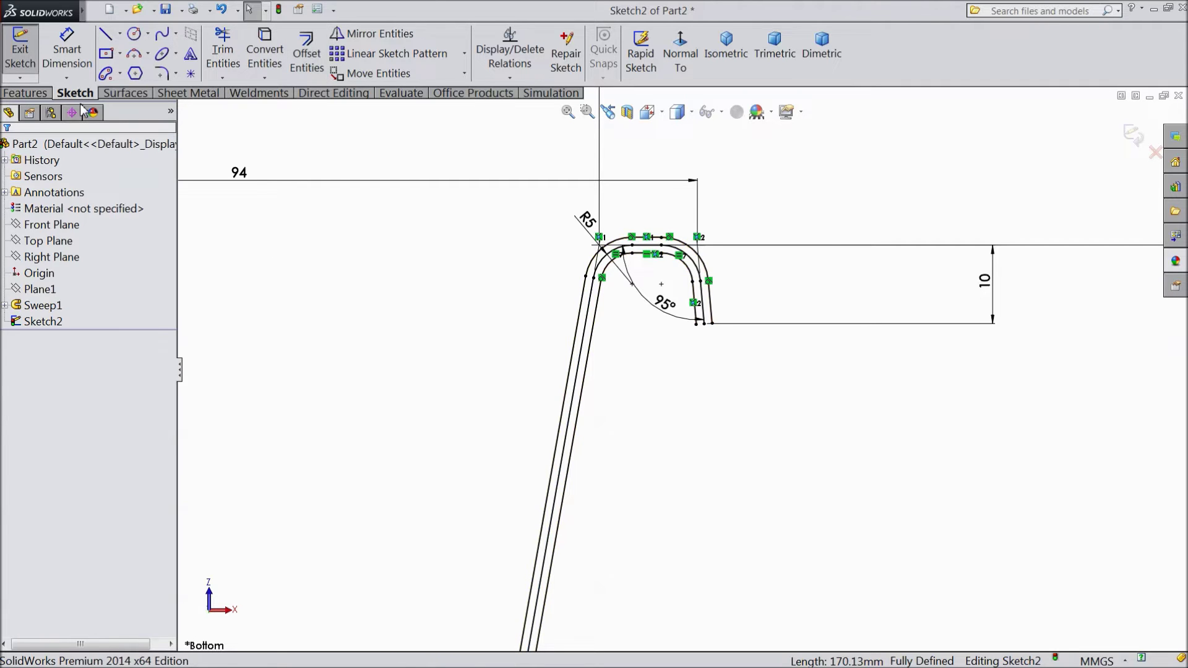
left_click(110, 41)
Draw a horizontal line across the lower ends of the three rim lines.
scroll(642, 328, "down", 4)
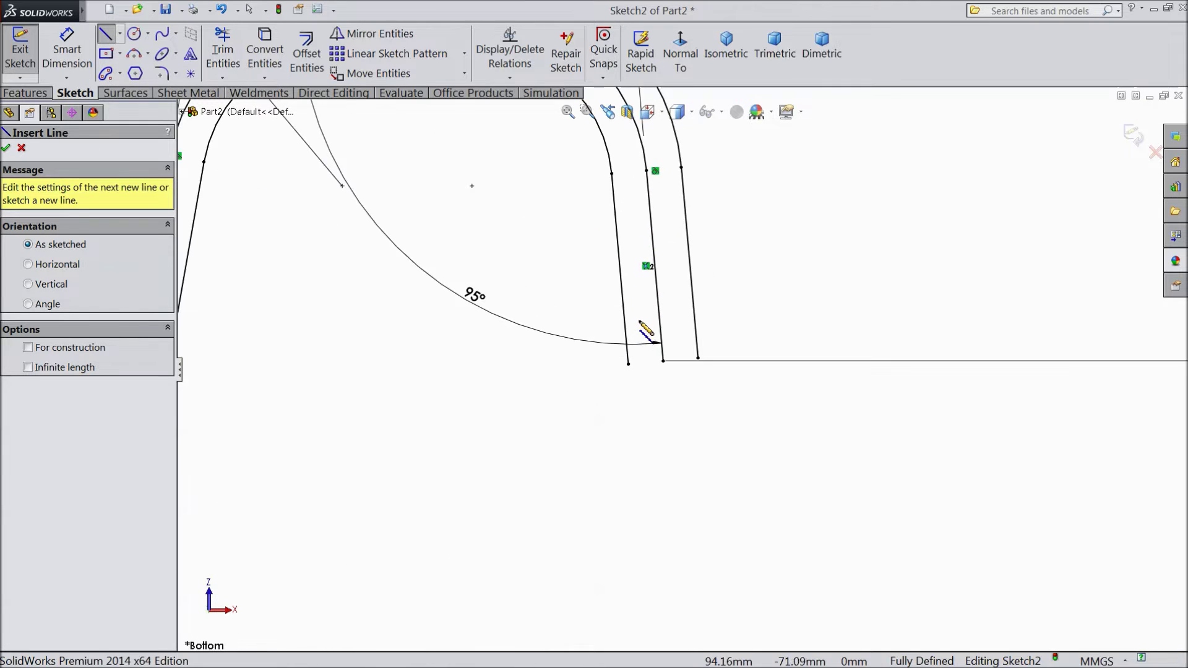
scroll(640, 323, "down", 3)
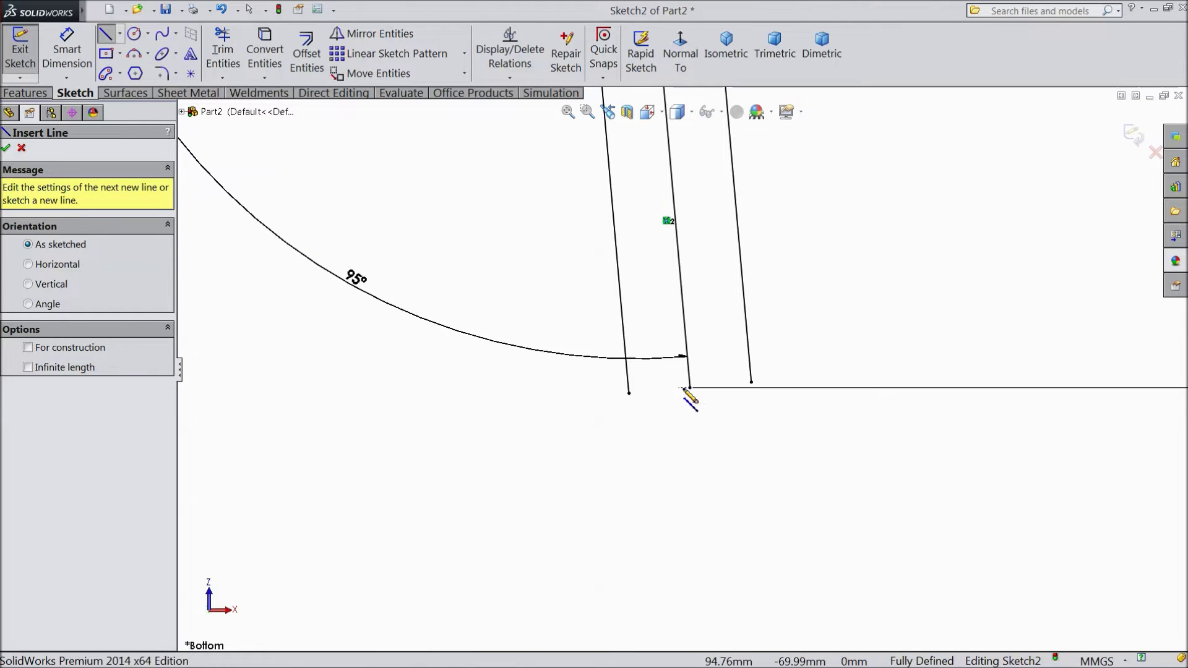
left_click(601, 388)
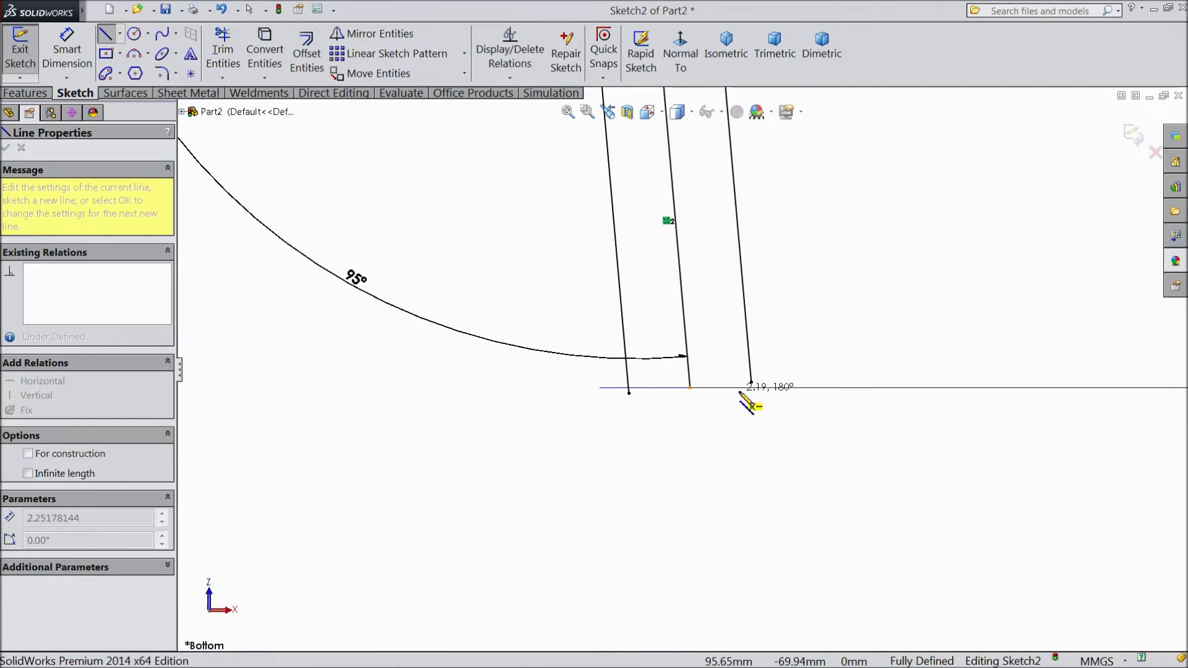
left_click(784, 388)
right_click(787, 391)
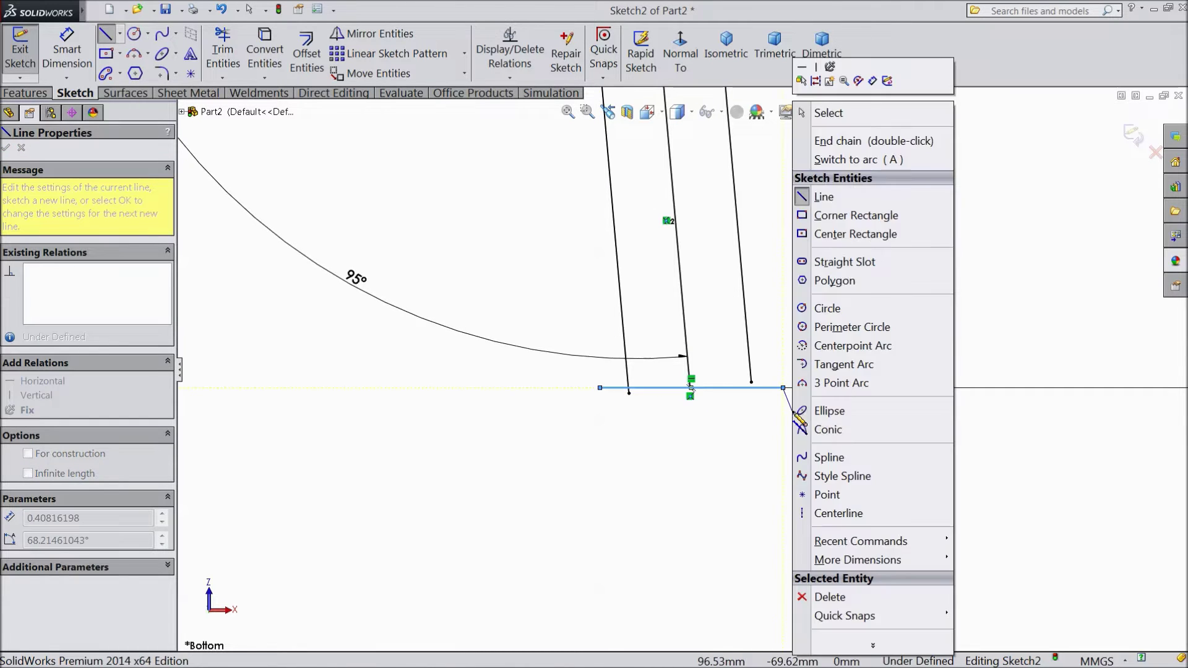
left_click(834, 115)
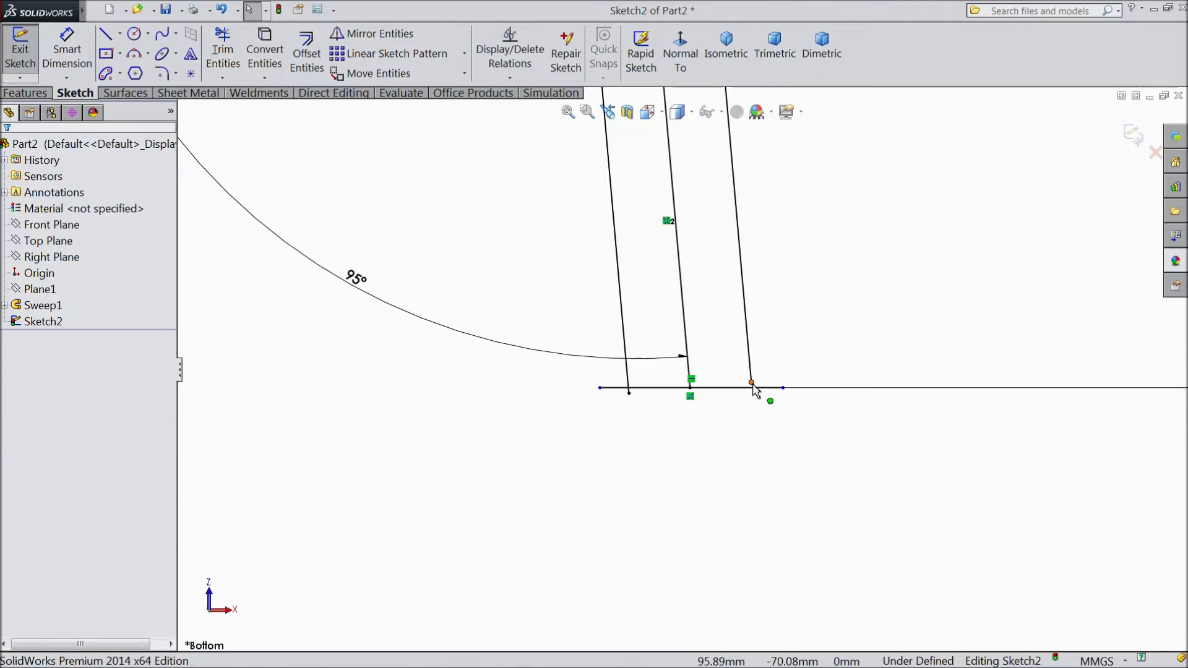
Make the right rim line's endpoint coincident with the new line and delete the conflicting Coincident23.
left_click(755, 389)
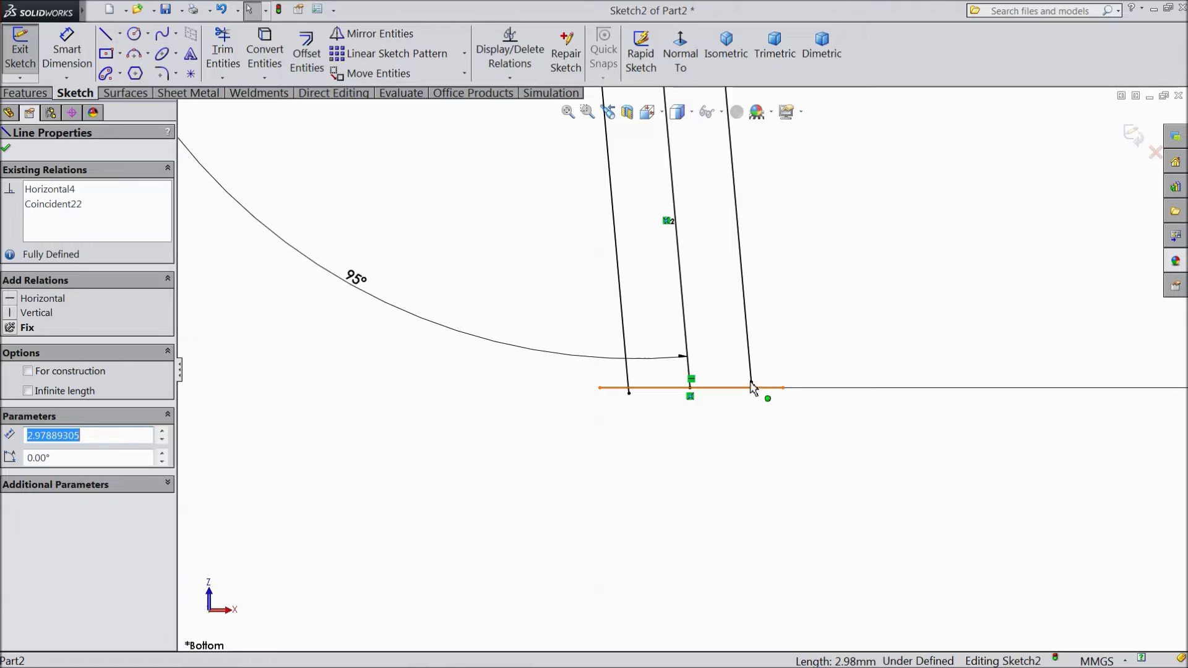
left_click(753, 385, "ctrl")
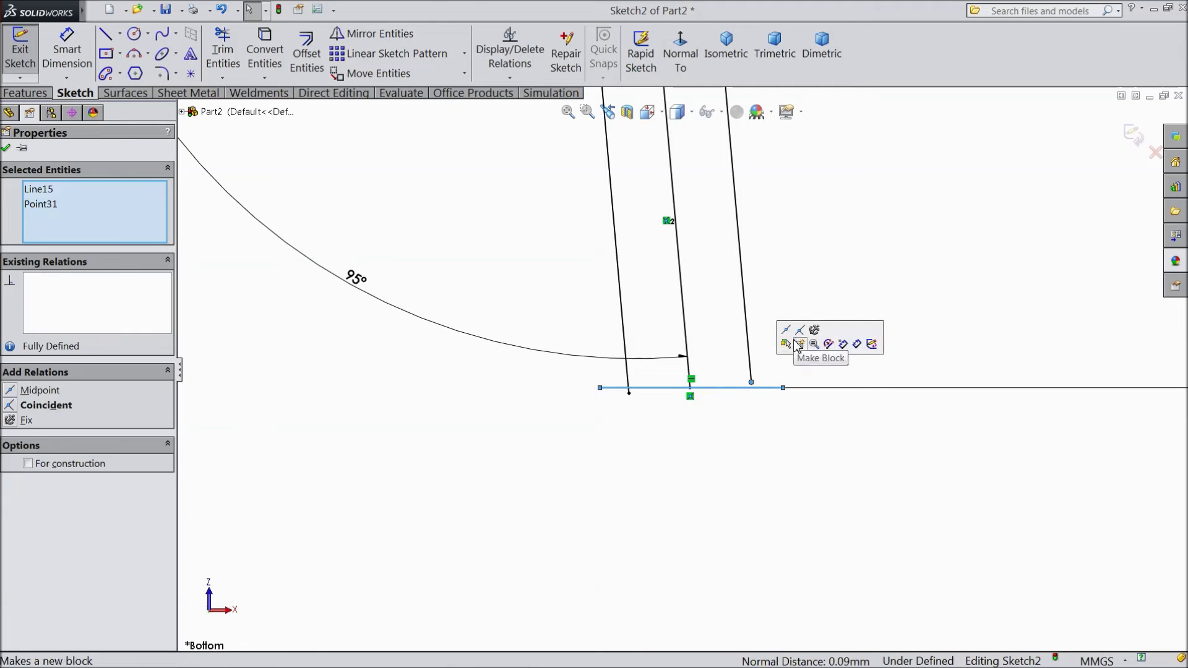
left_click(800, 339)
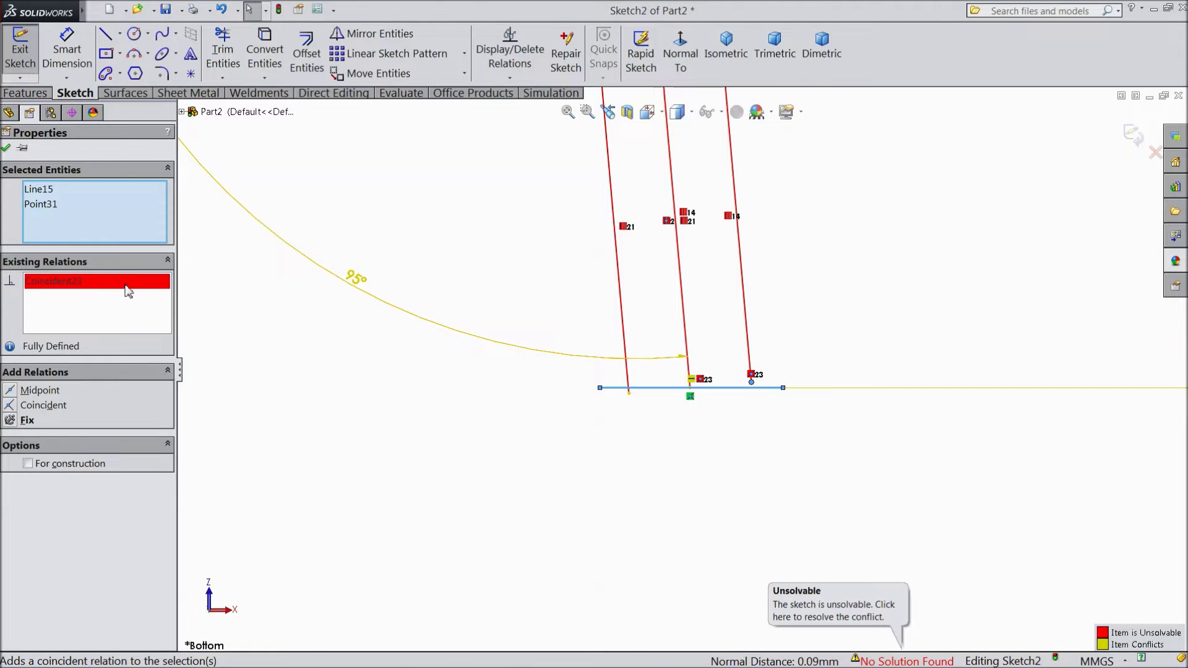
right_click(128, 292)
left_click(159, 292)
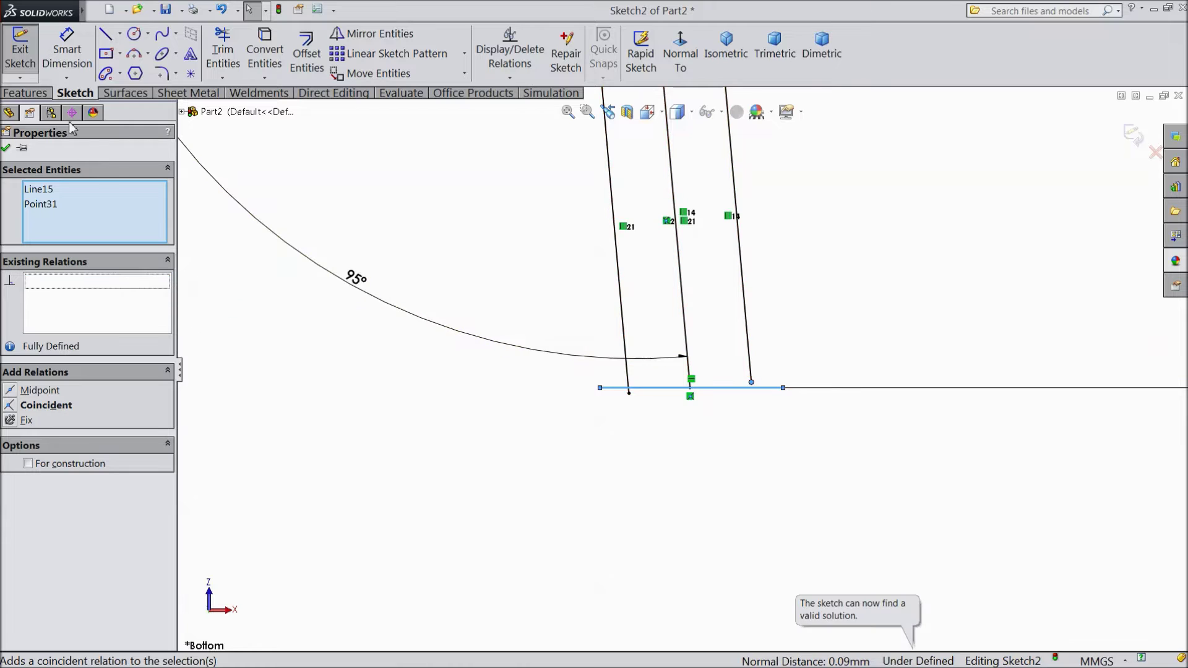
left_click(106, 34)
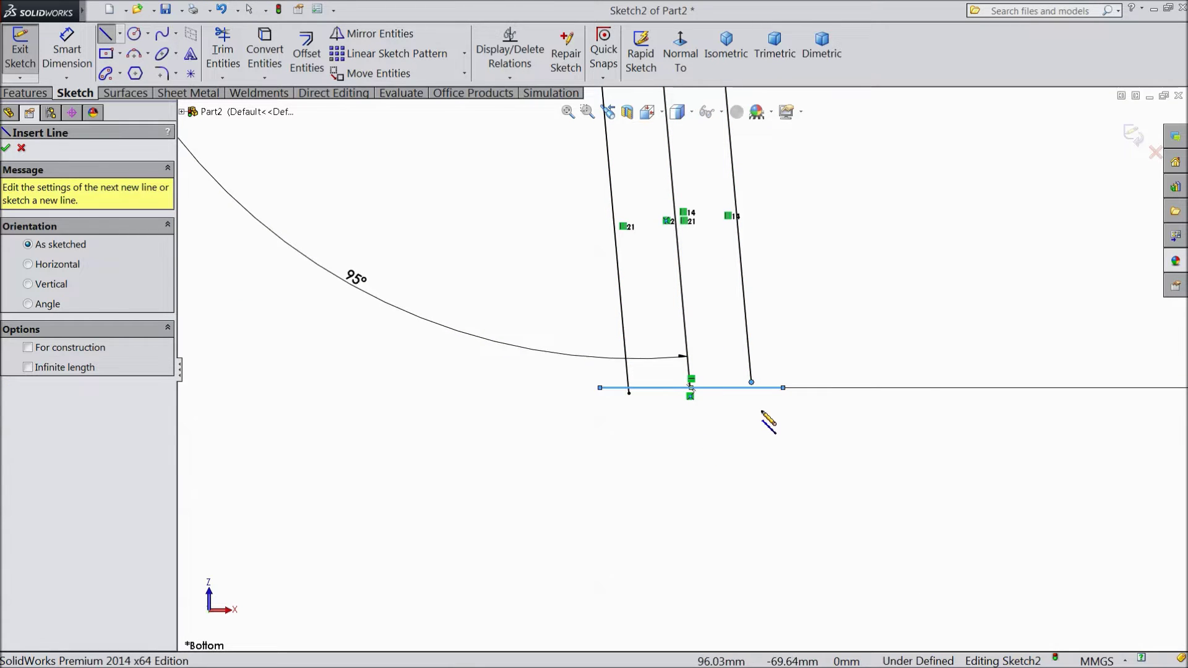
scroll(762, 414, "down", 3)
left_click(721, 347)
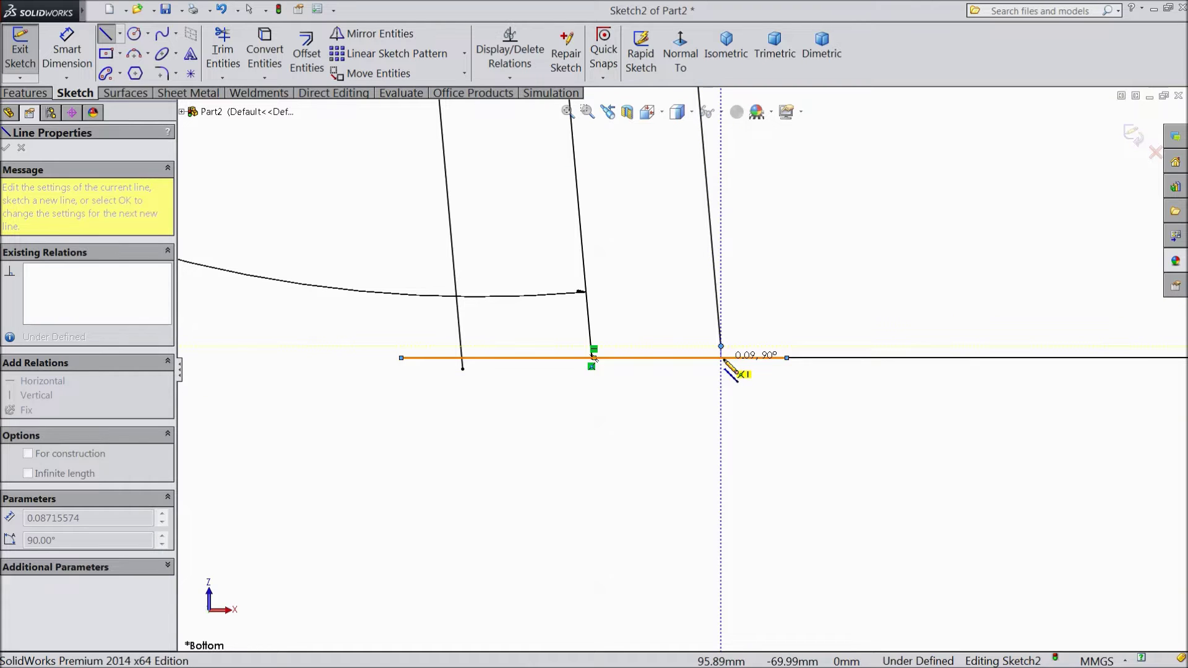
key("Escape")
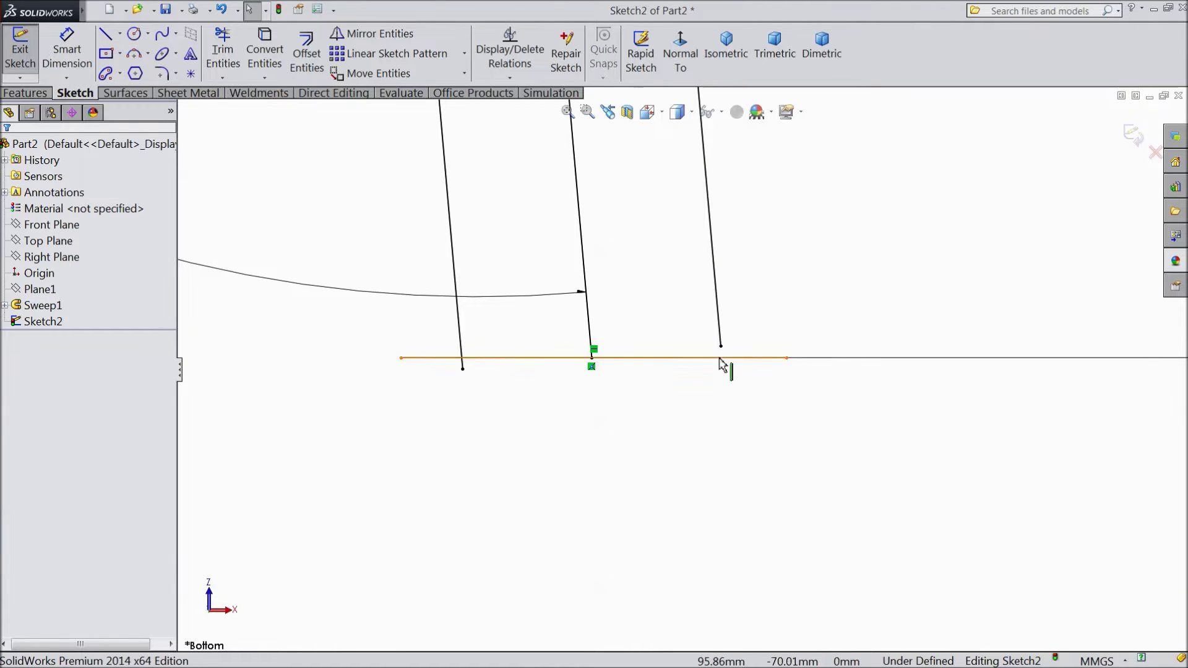
left_click(224, 79)
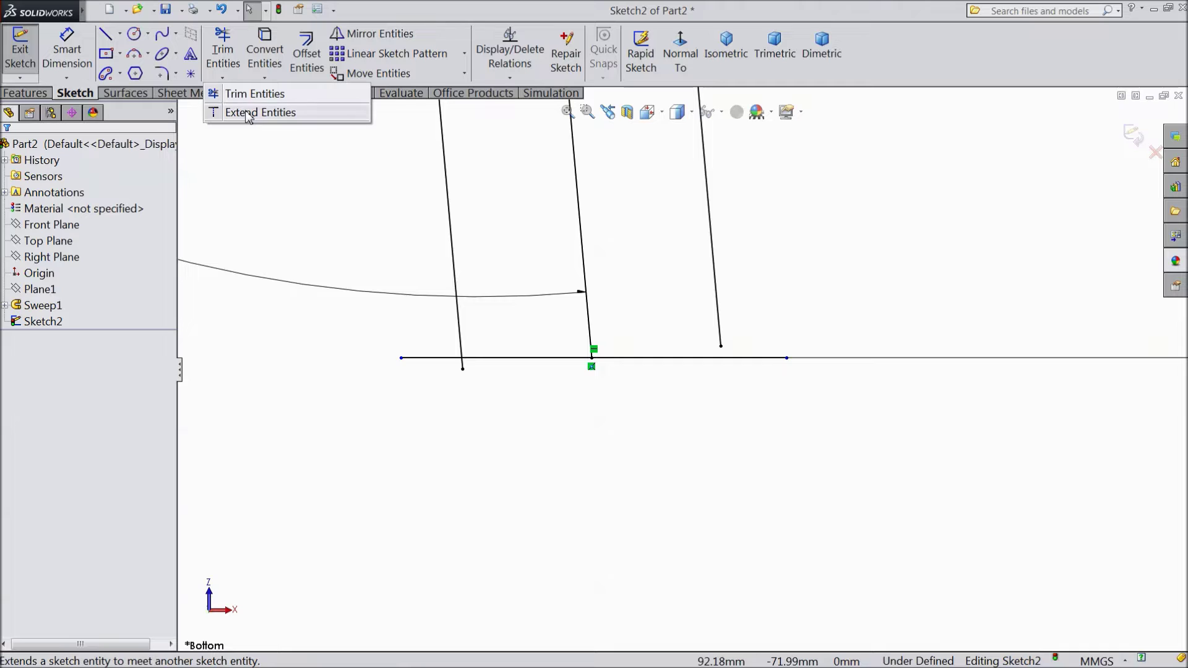
Extend the right rim line to the horizontal line and trim that line's overhanging ends.
left_click(242, 90)
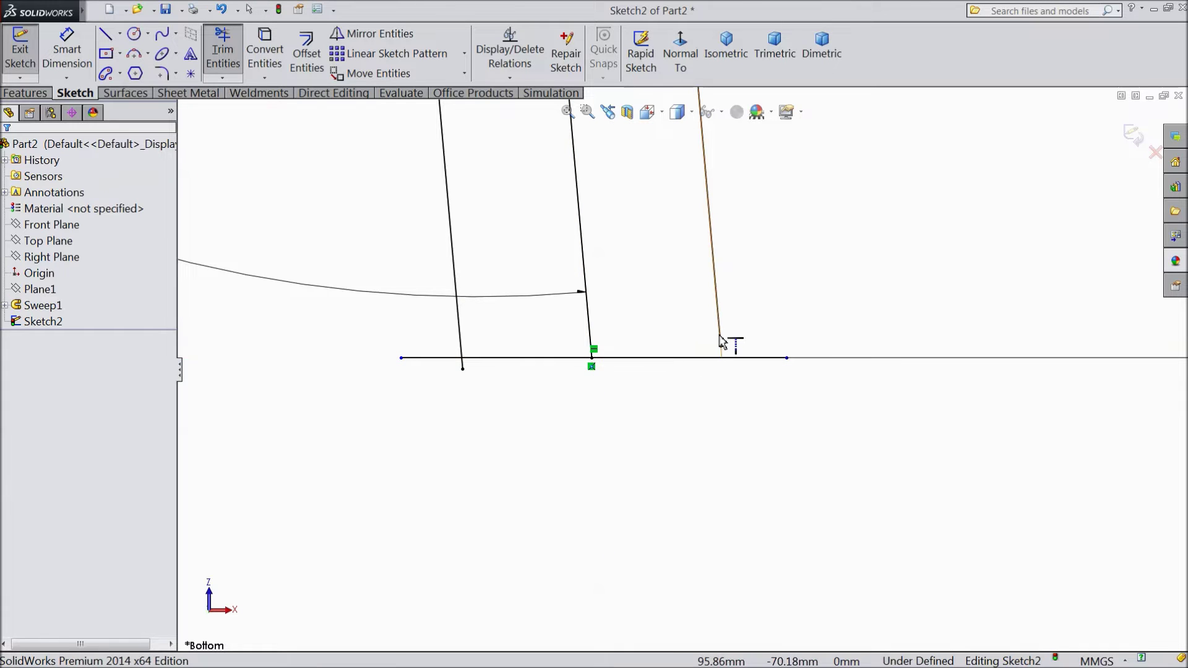
left_click_drag(722, 346, 727, 368)
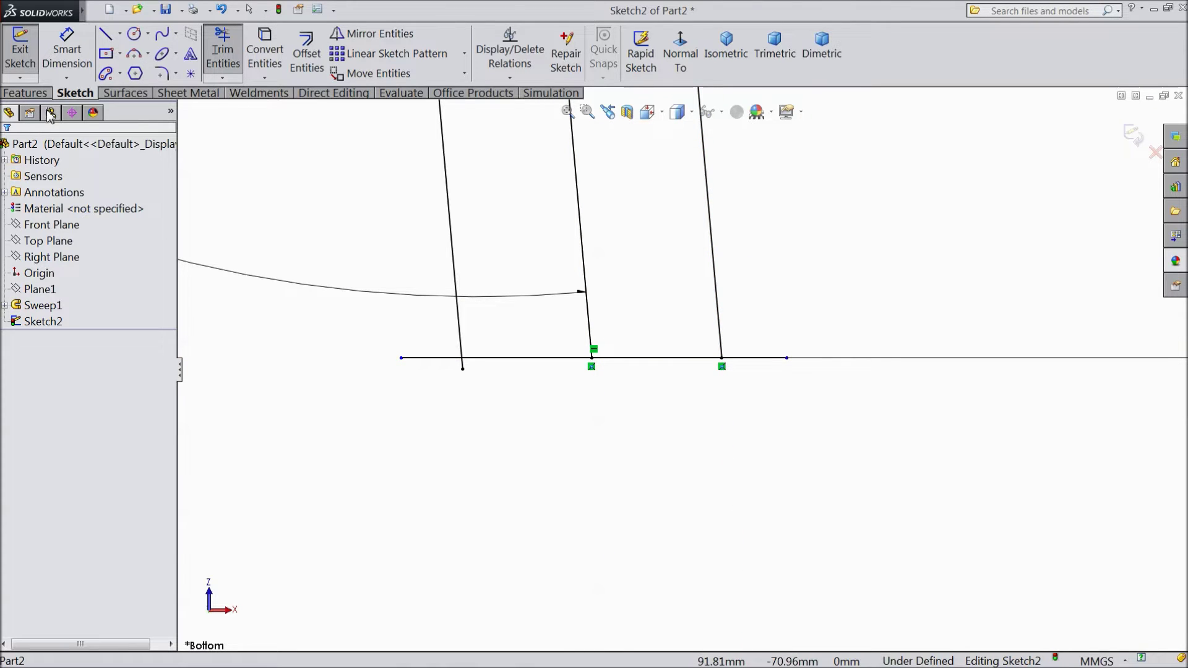
left_click(229, 77)
left_click(238, 94)
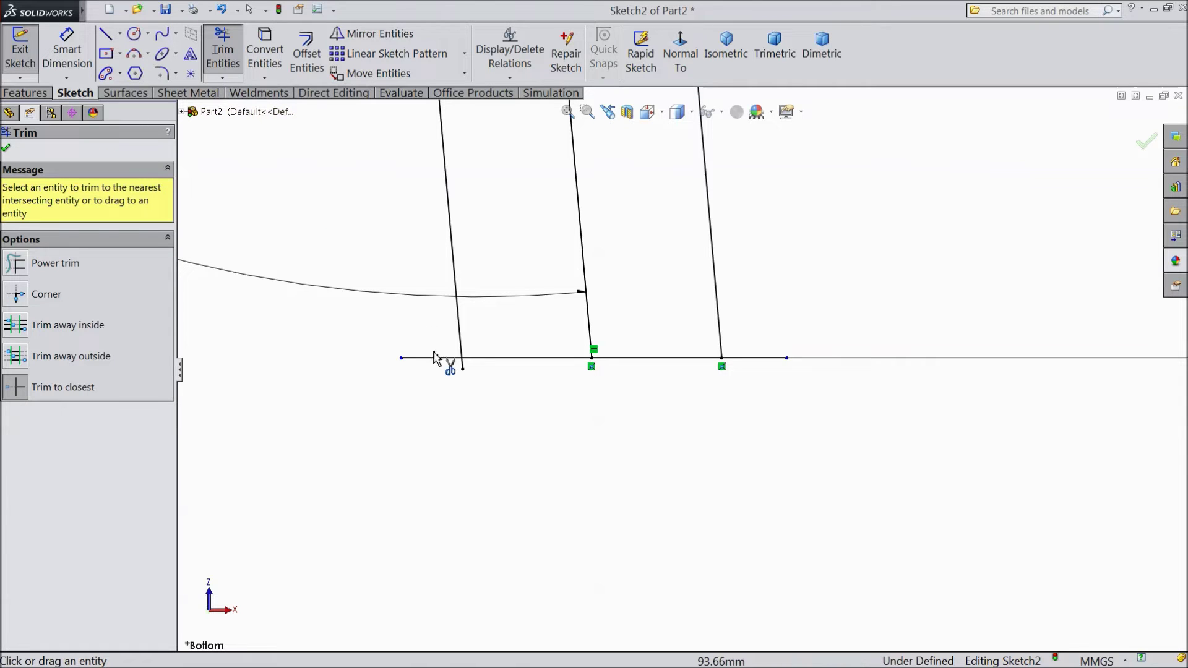
left_click_drag(440, 360, 472, 372)
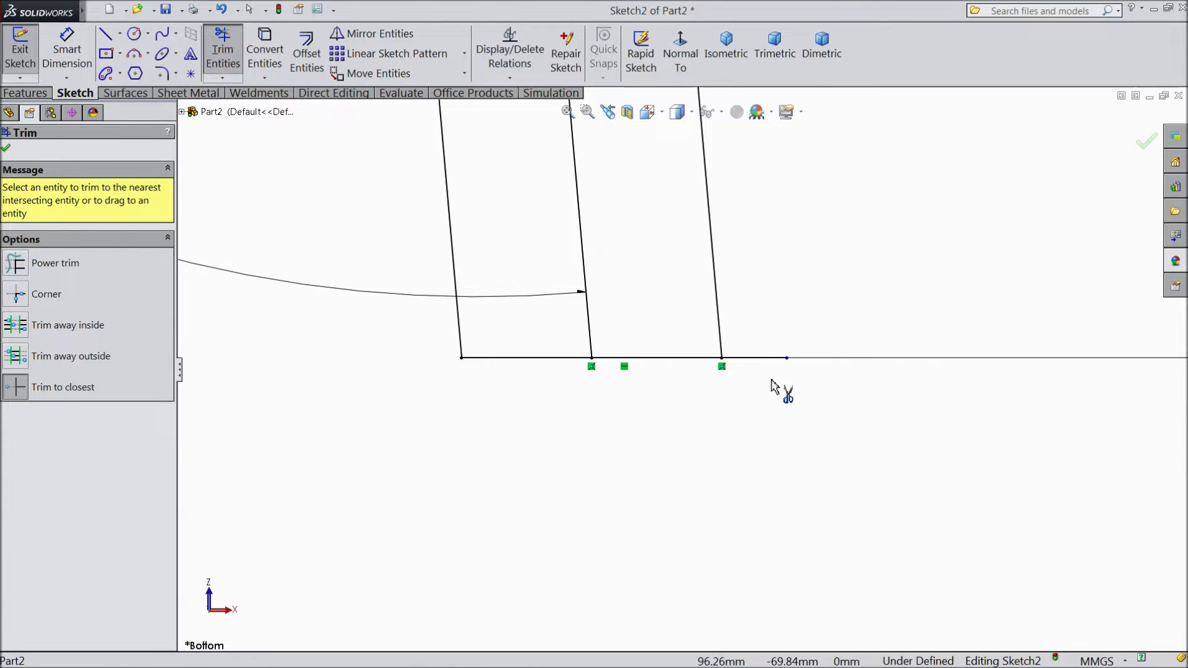
left_click_drag(761, 369, 744, 369)
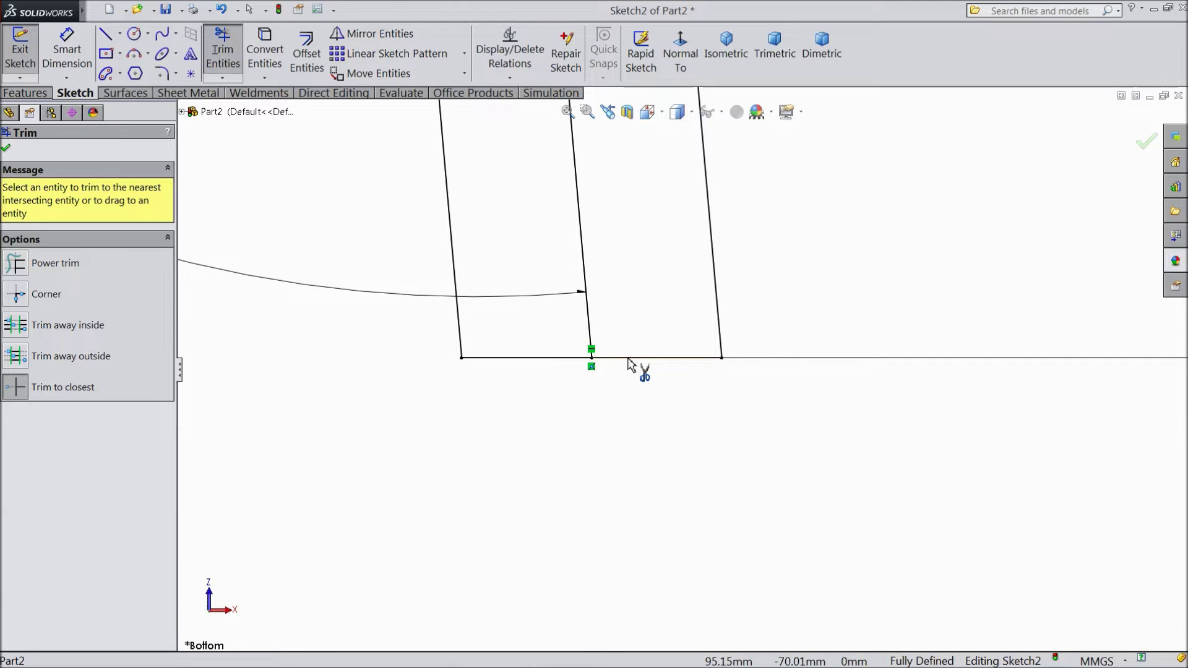
scroll(628, 365, "up", 10)
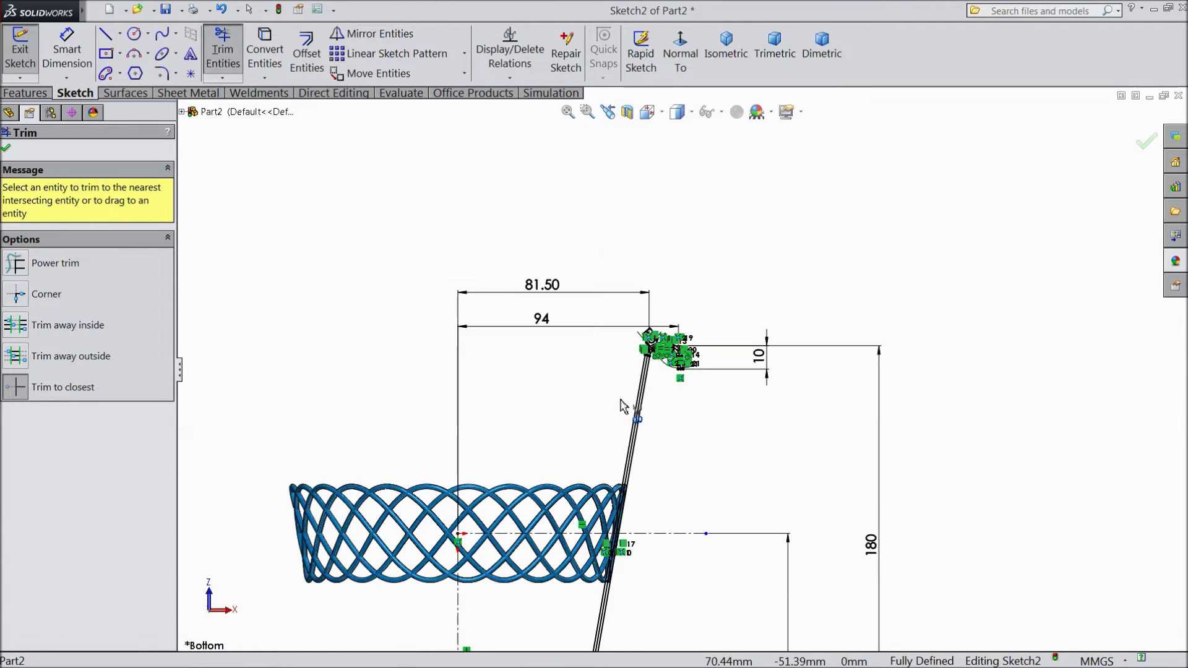
scroll(621, 406, "up", 3)
scroll(599, 476, "down", 8)
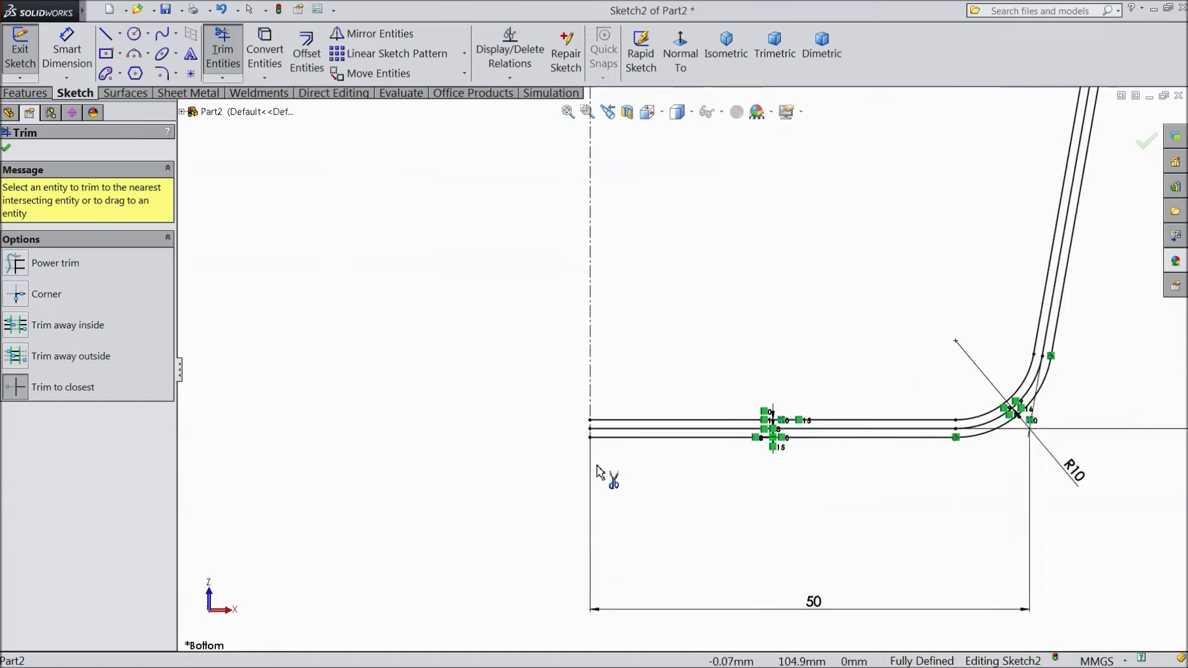
scroll(599, 474, "down", 2)
left_click(6, 147)
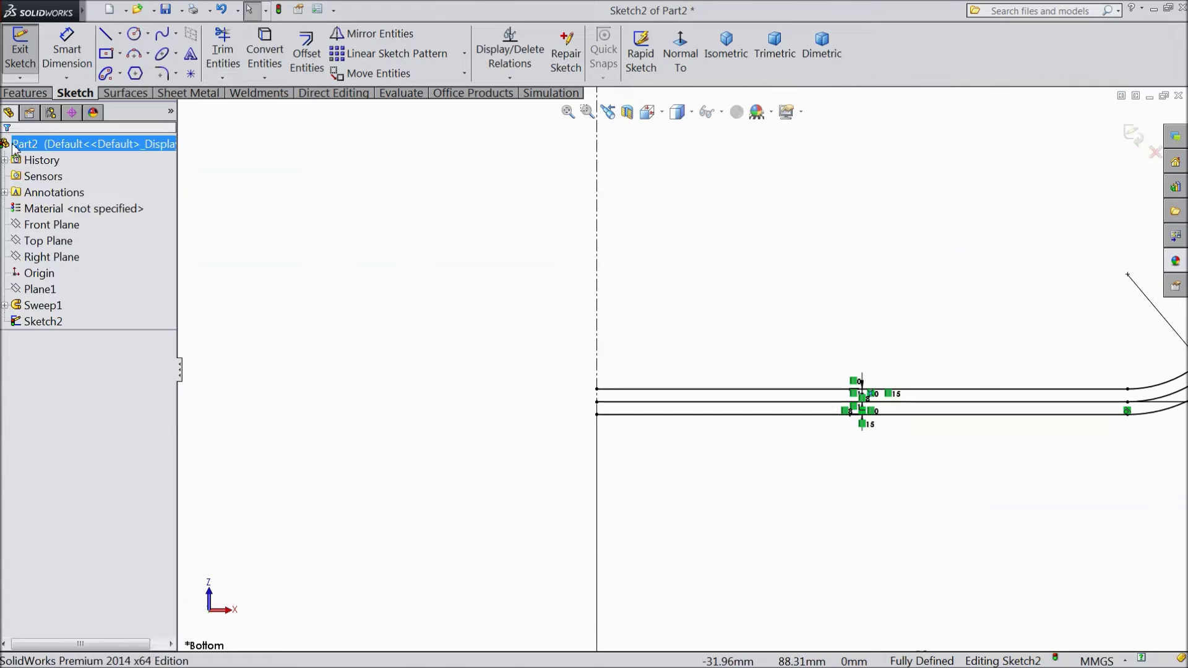
Draw a 2 mm vertical line closing the profile's left end.
left_click(106, 34)
left_click(599, 401)
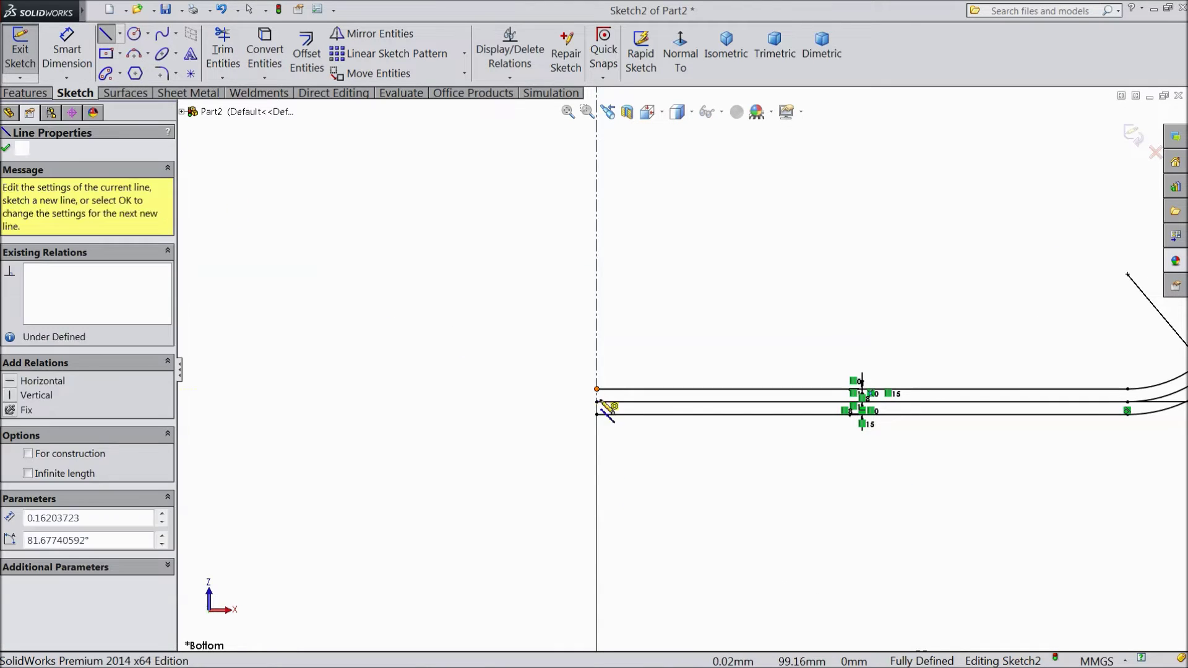
left_click(597, 390)
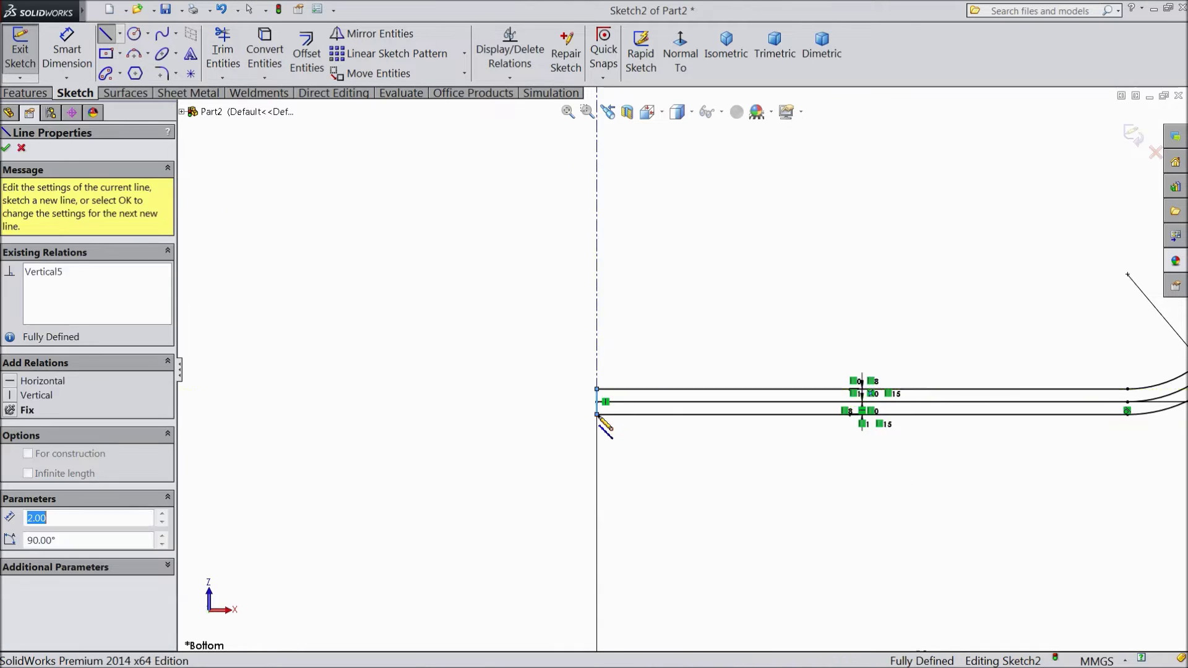
right_click(518, 381)
left_click(553, 235)
key("f")
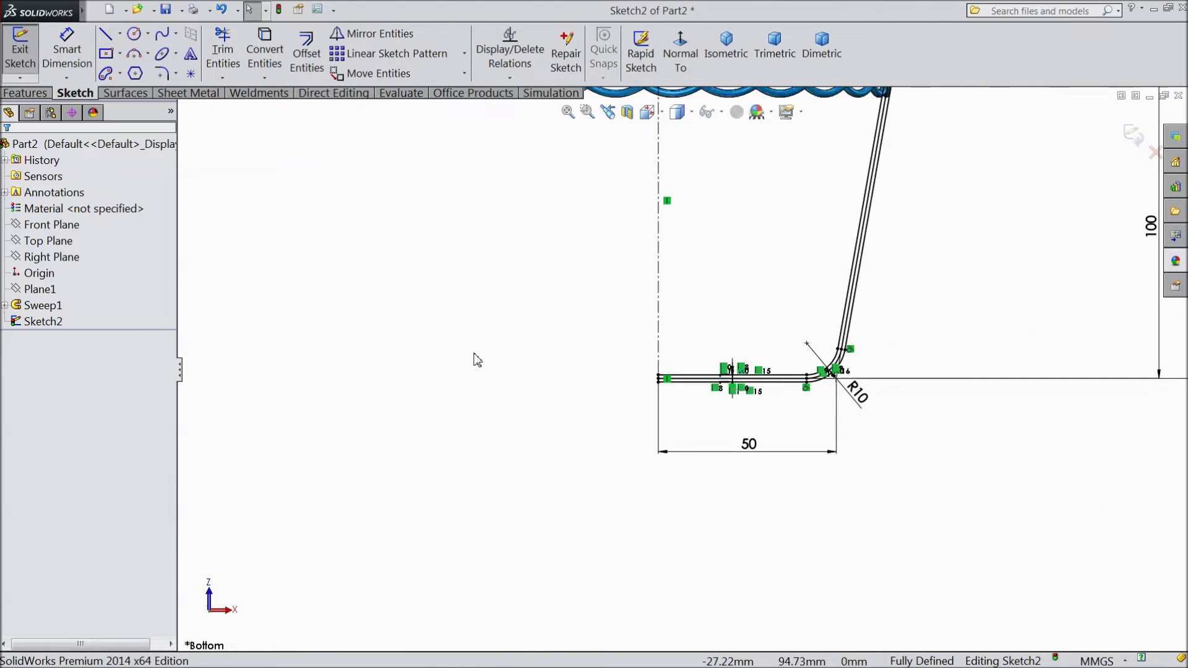
Draw a short line across the sloped wall near the top, perpendicular to the wall.
scroll(699, 258, "down", 10)
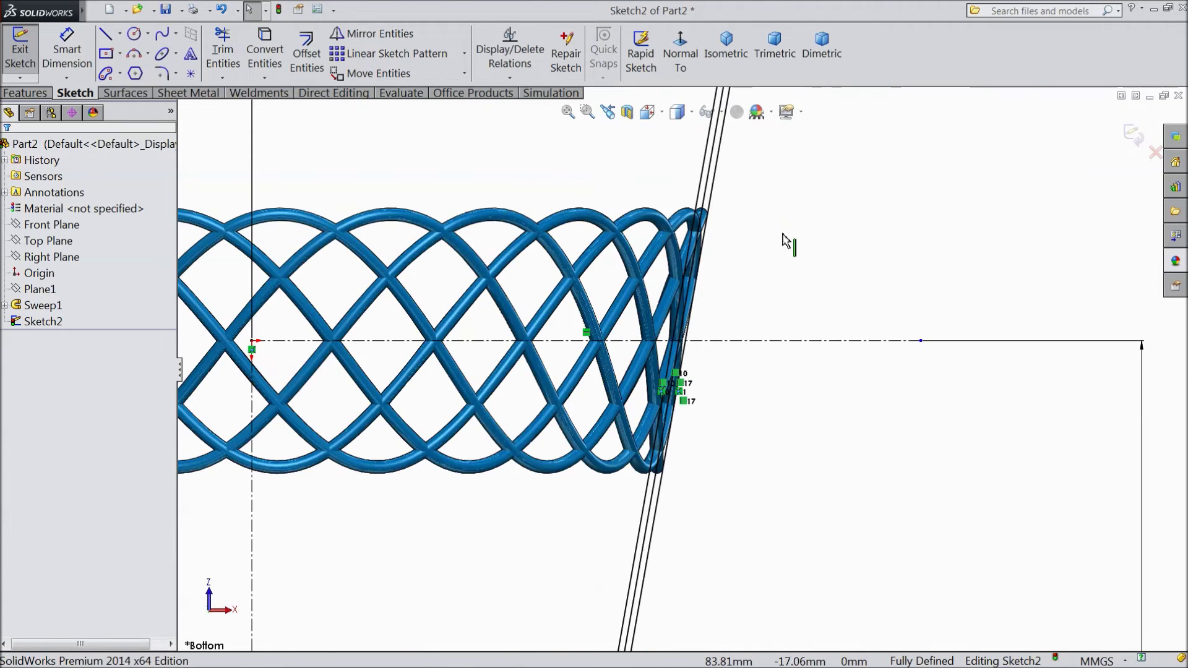
key("l")
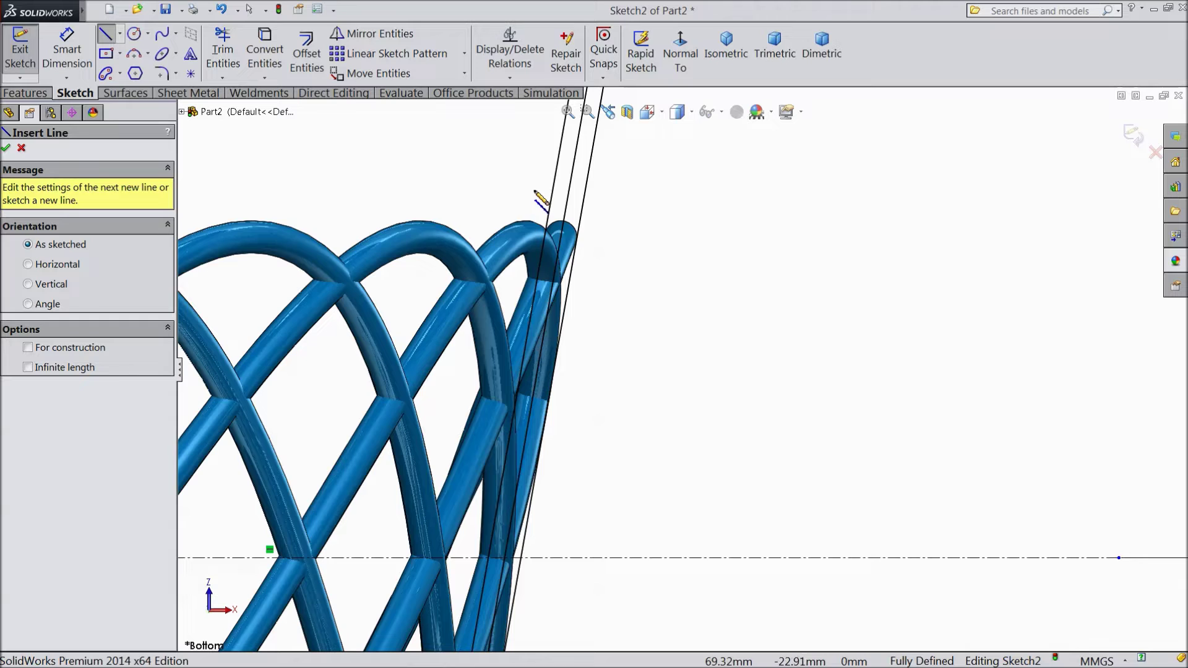
left_click(534, 191)
left_click(609, 203)
right_click(631, 194)
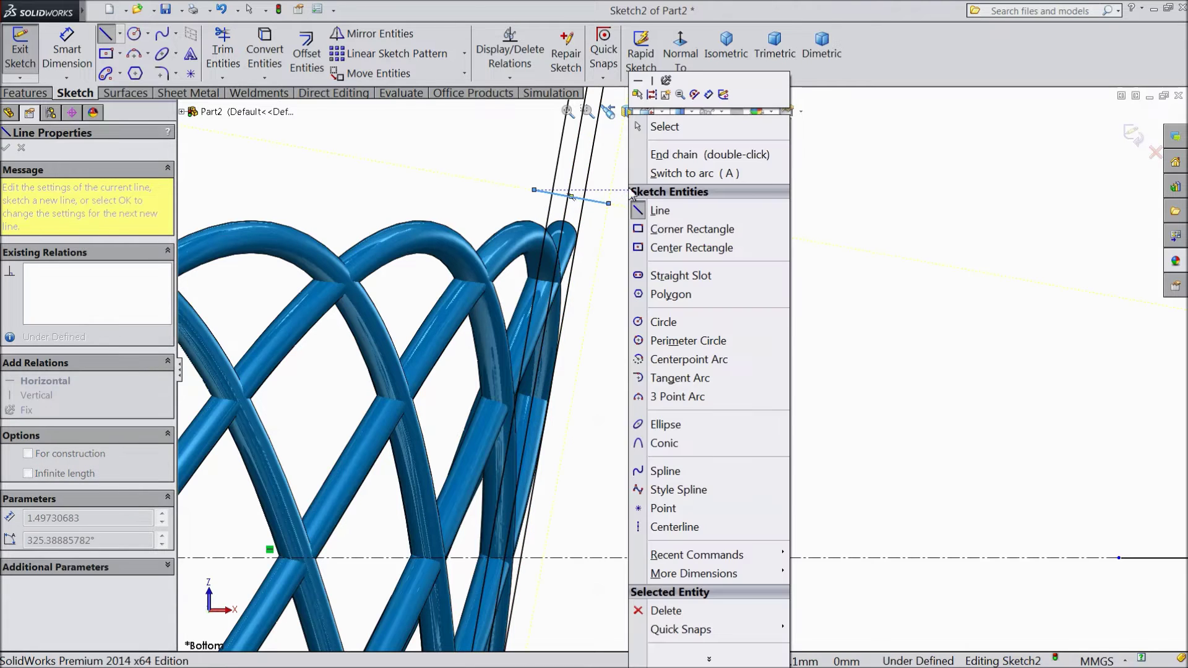
left_click(639, 126)
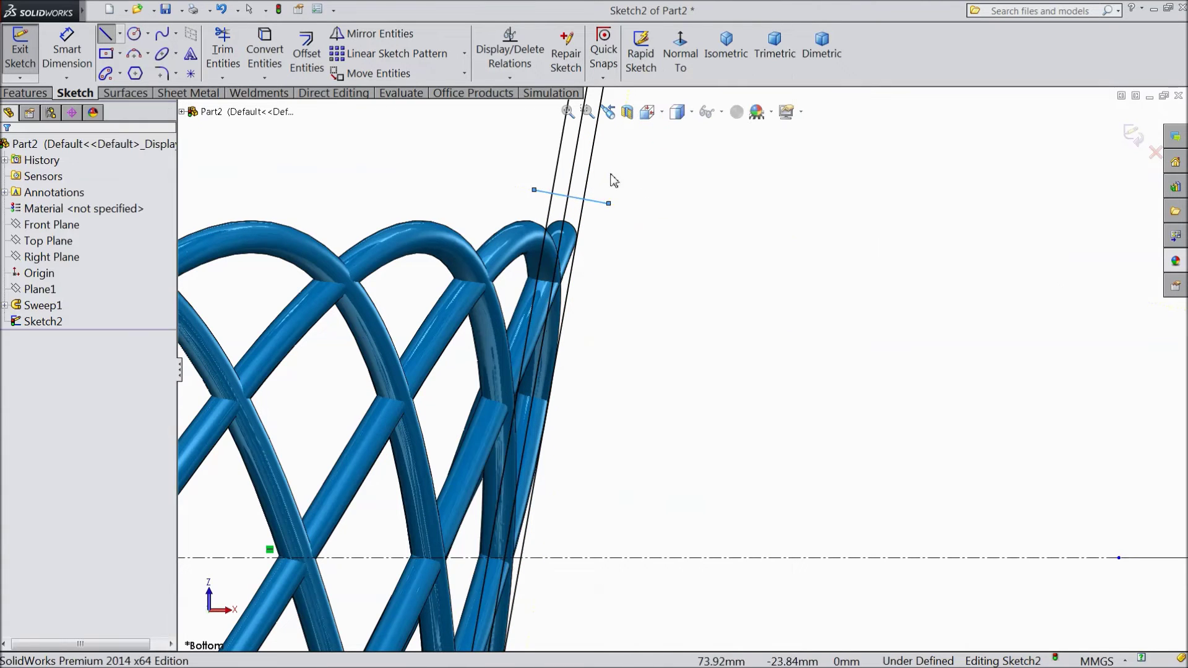
left_click(577, 203)
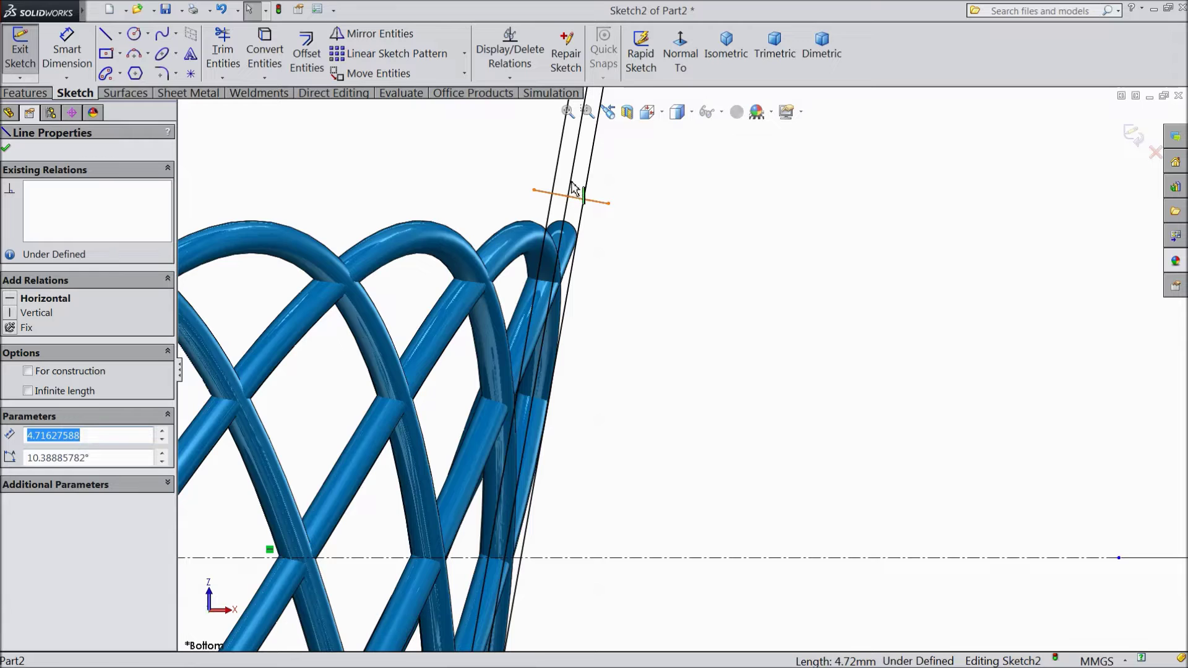
left_click(574, 187, "ctrl")
left_click(648, 137)
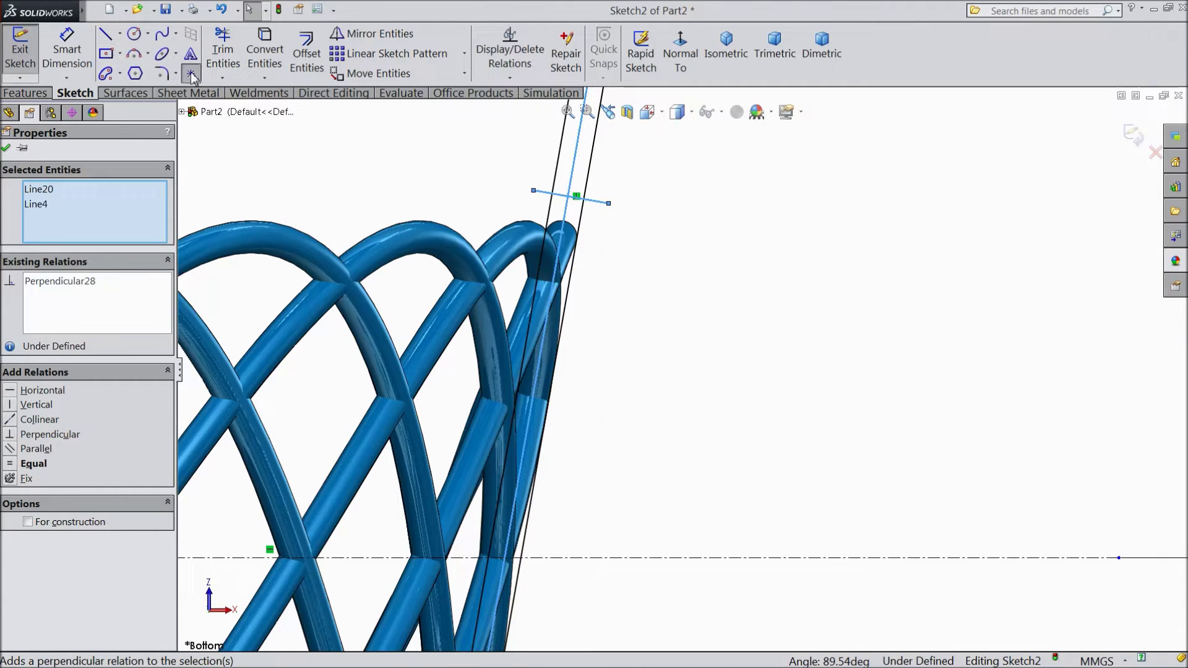
left_click(568, 198)
scroll(521, 175, "down", 5)
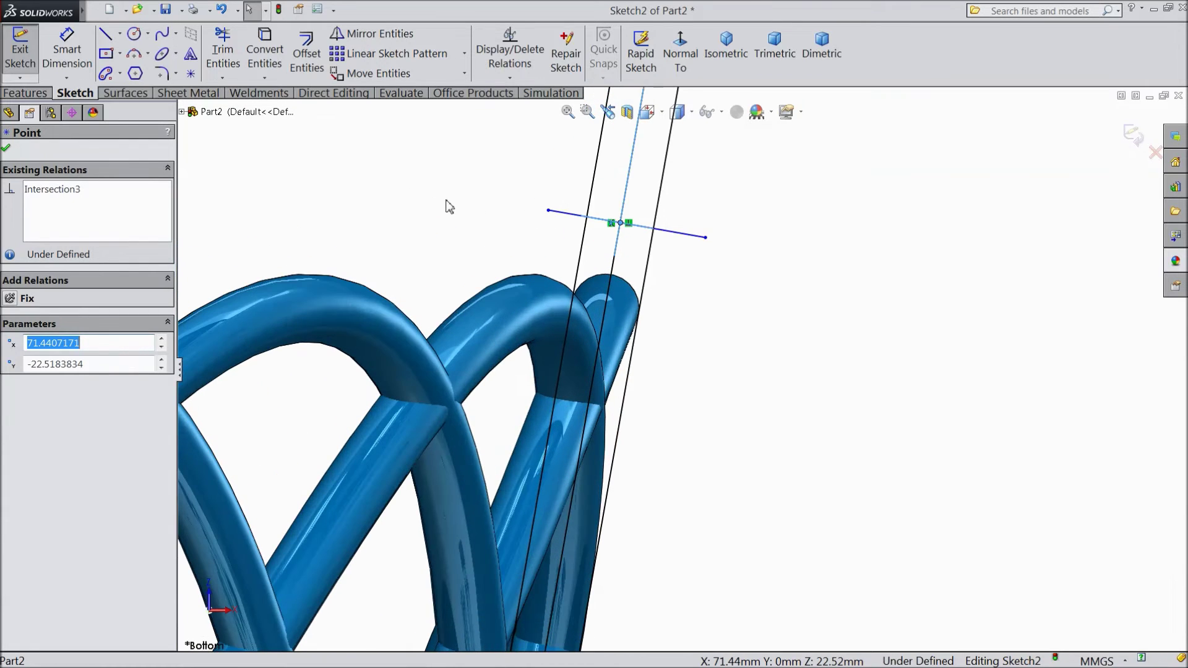
left_click(7, 148)
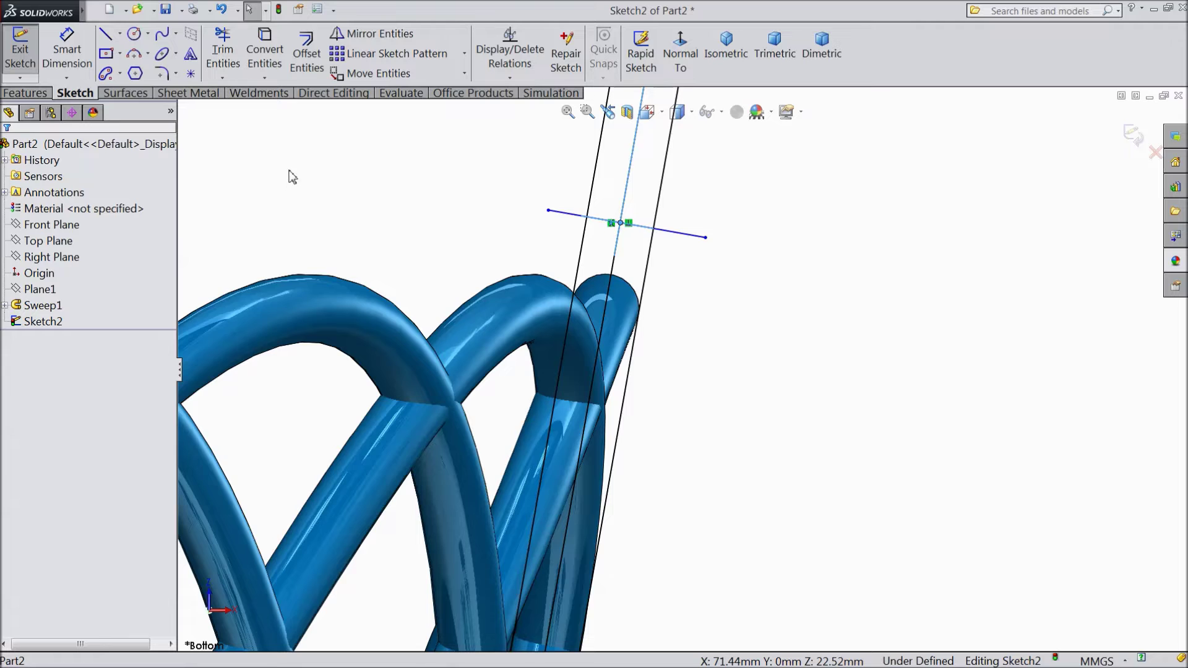
scroll(679, 244, "down", 2)
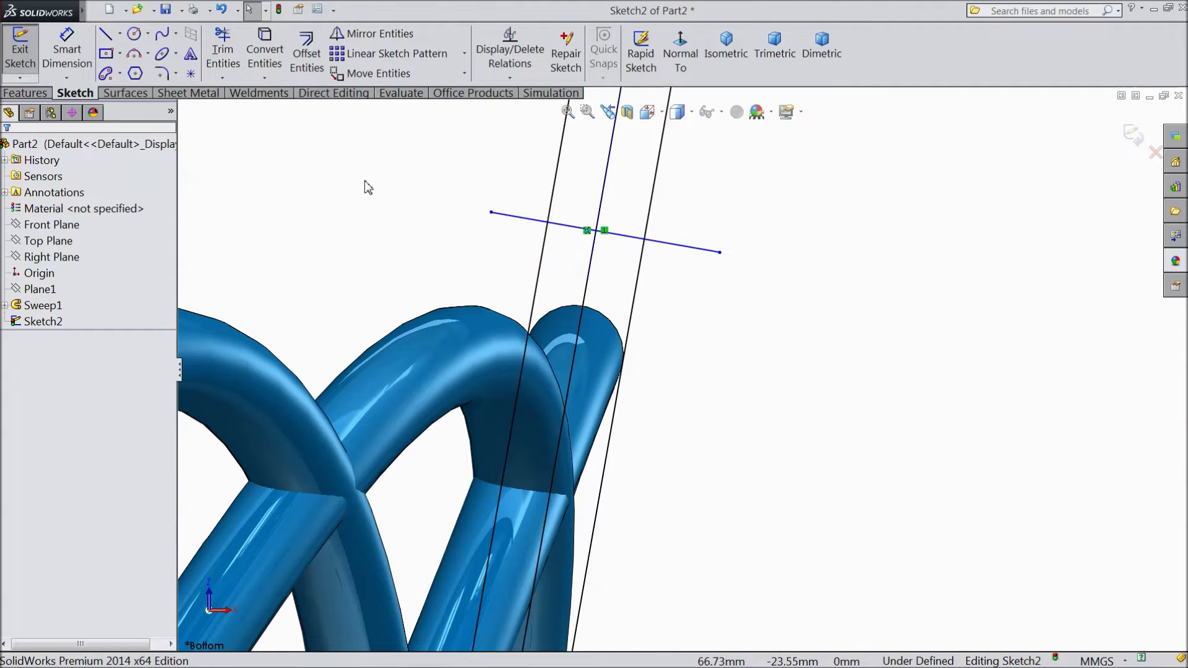
Place a sketch point on the middle wall line, coincident with the short crossing line.
left_click(190, 74)
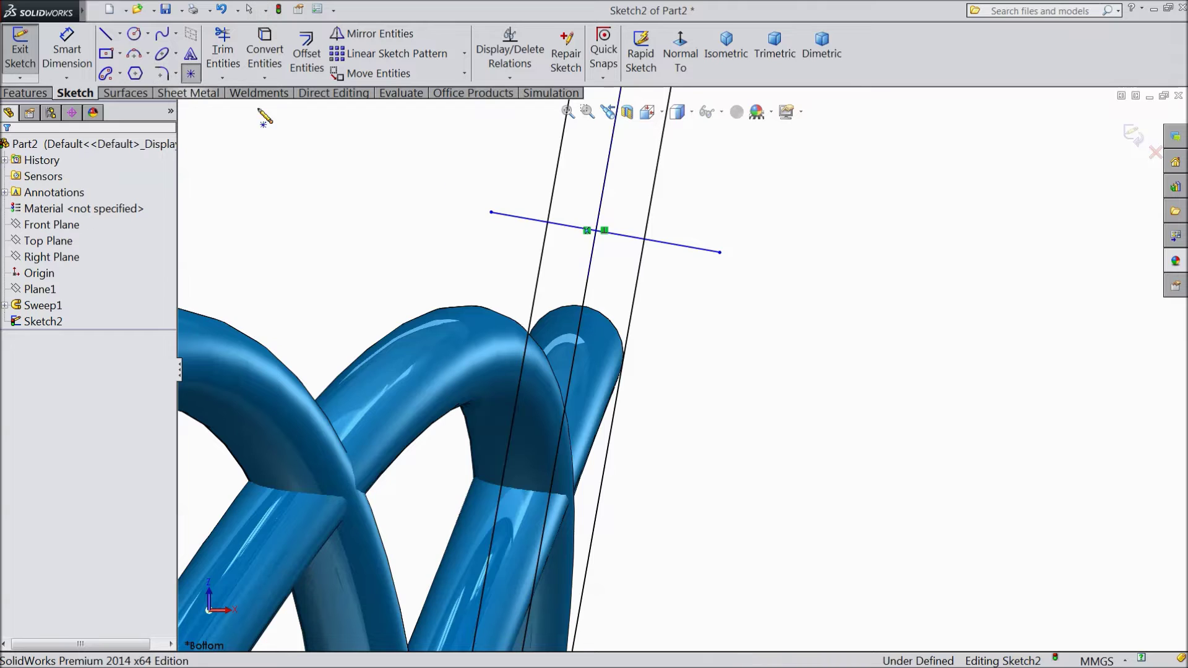
left_click(598, 213)
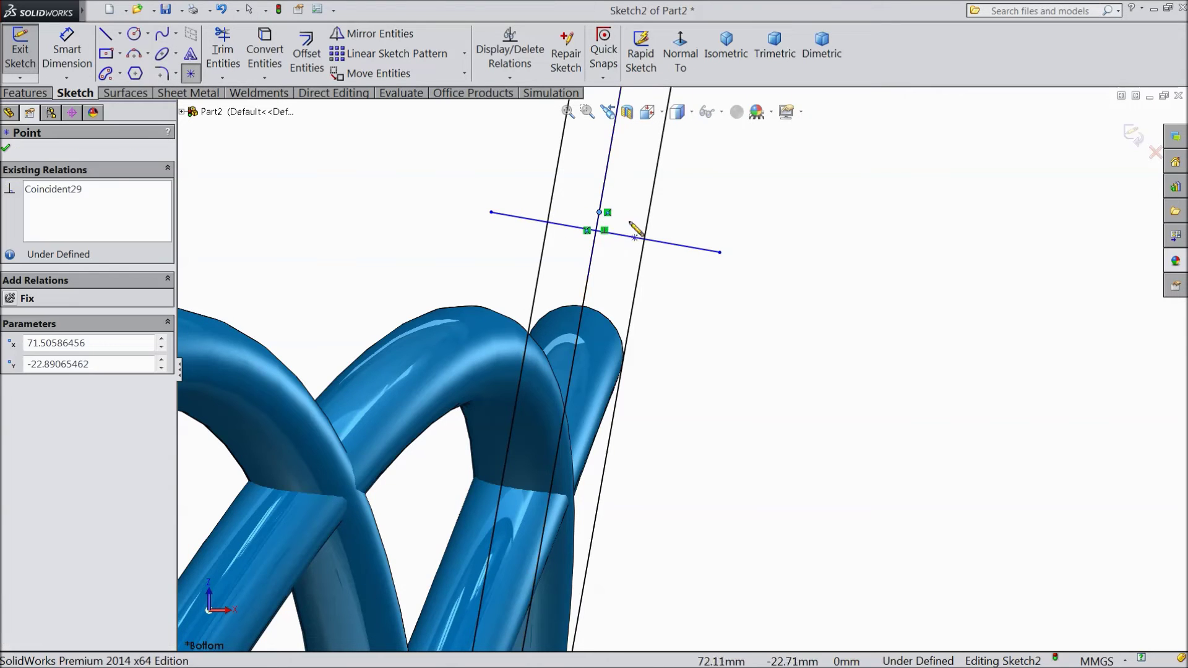
right_click(706, 224)
left_click(739, 155)
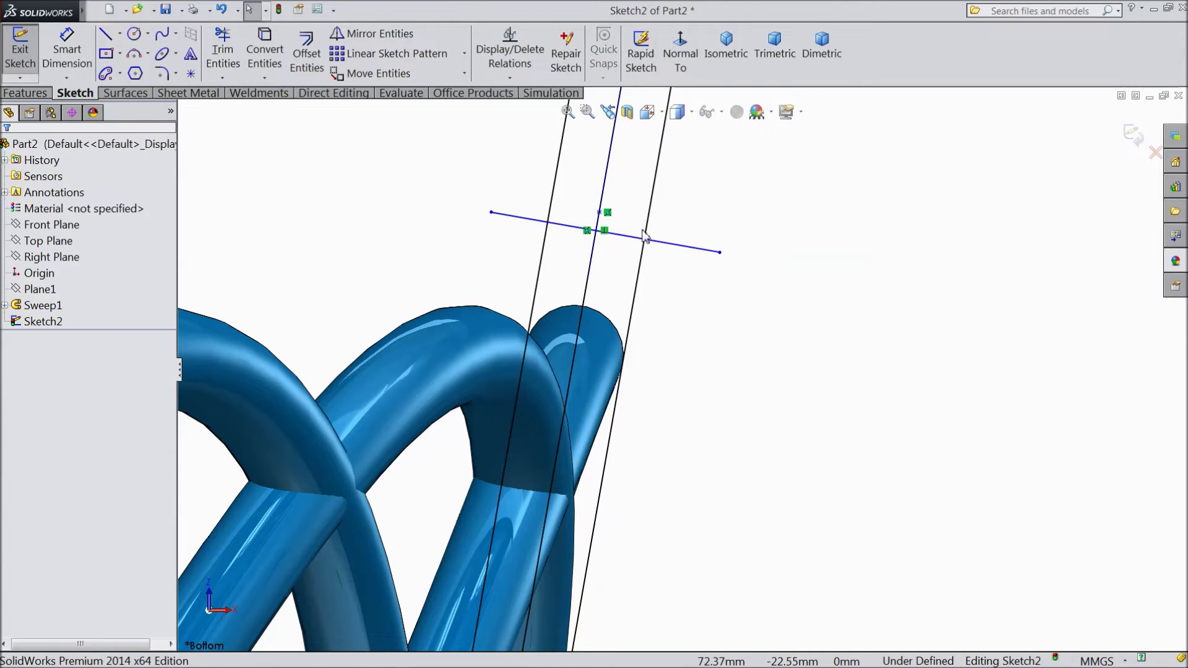
left_click(608, 231)
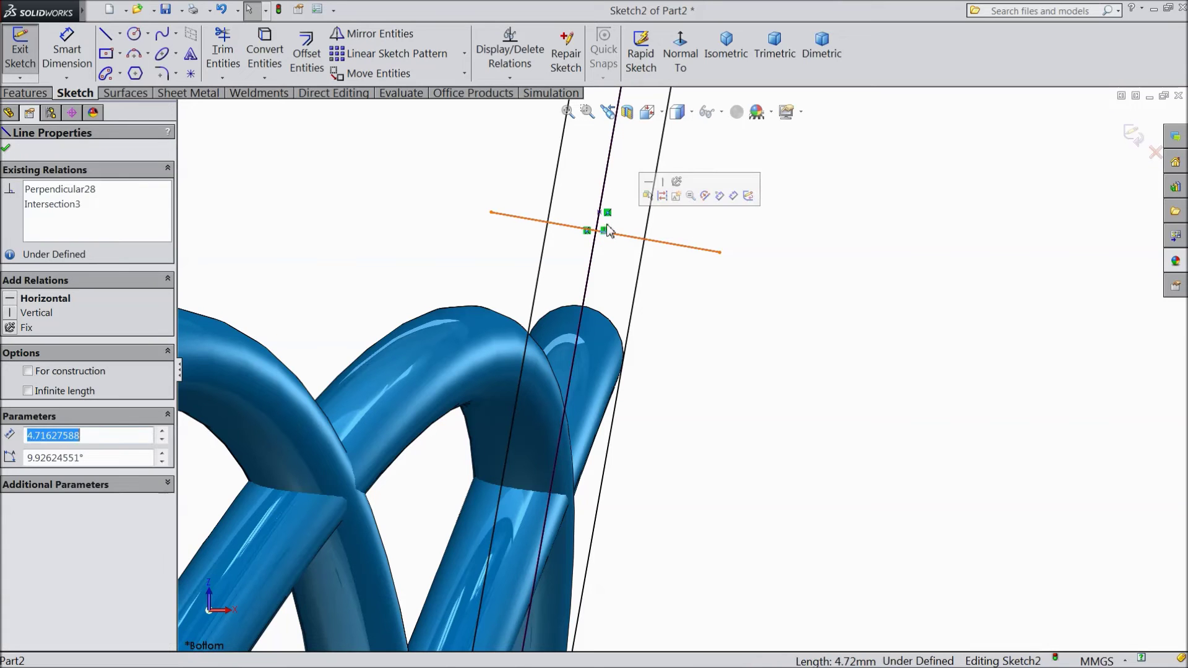
left_click(599, 212, "ctrl")
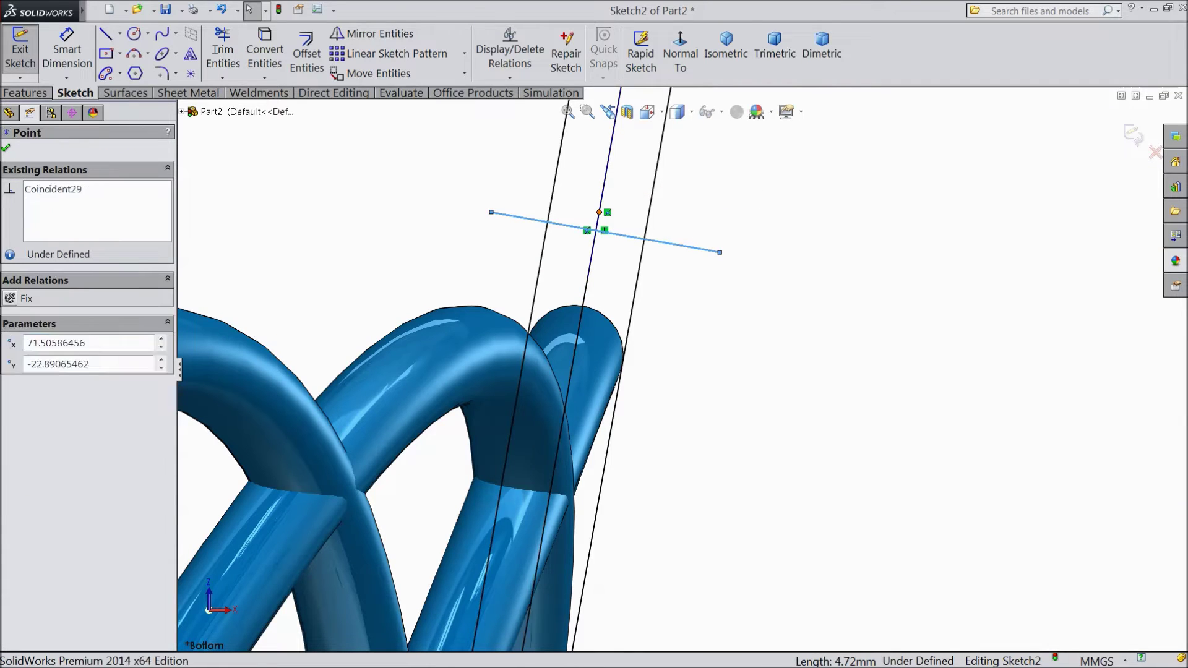
left_click(647, 159)
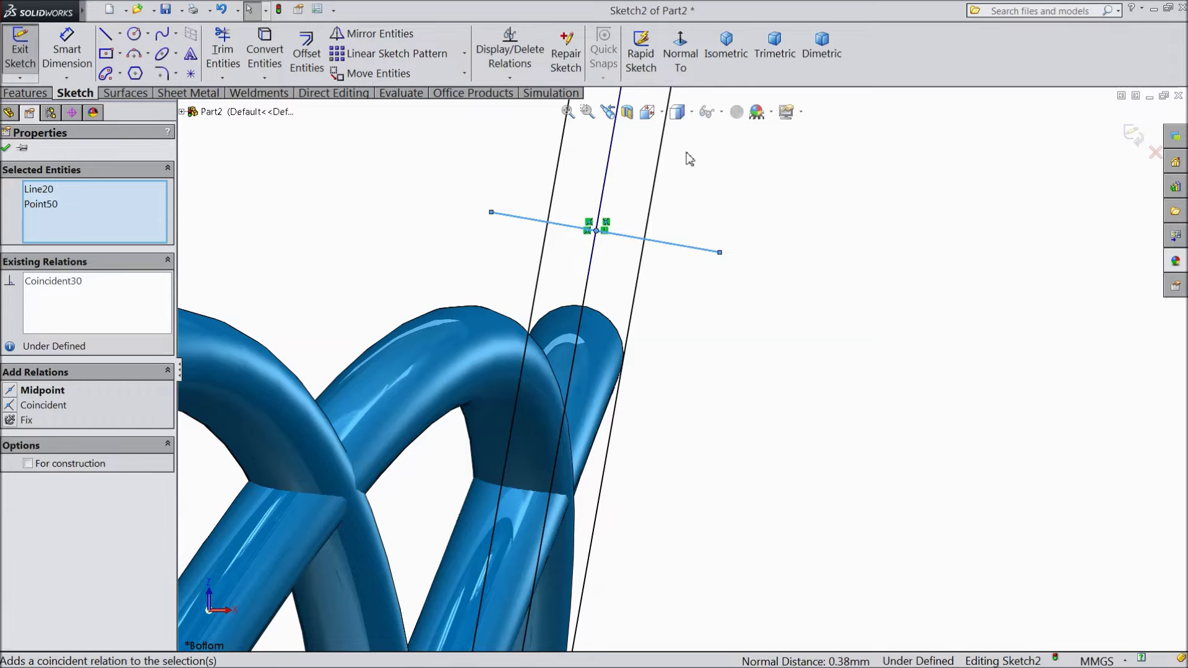
scroll(620, 250, "up", 10)
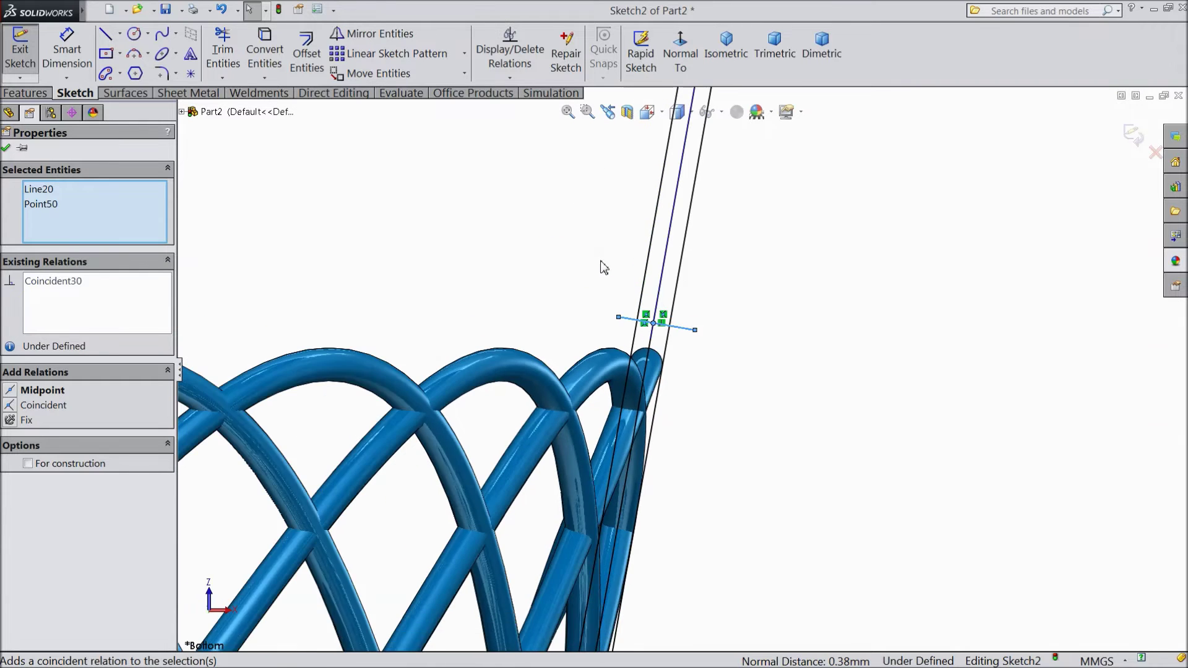
Dimension the crossing line's intersection point 20 mm above the horizontal centerline.
left_click(67, 49)
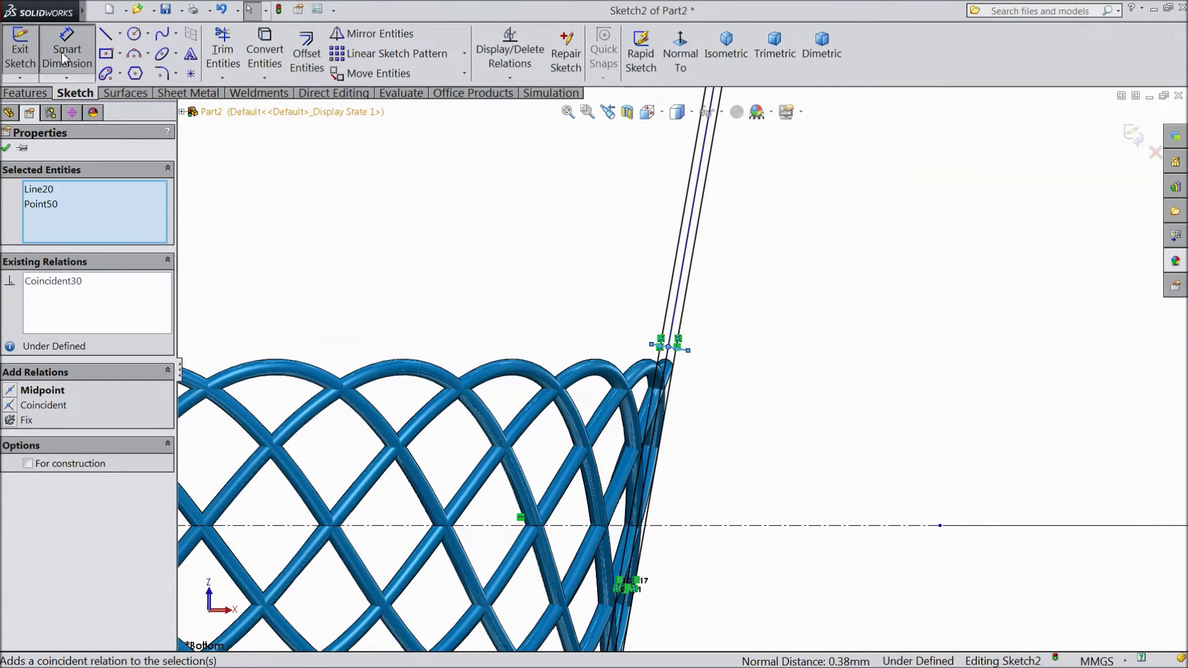
scroll(674, 352, "down", 4)
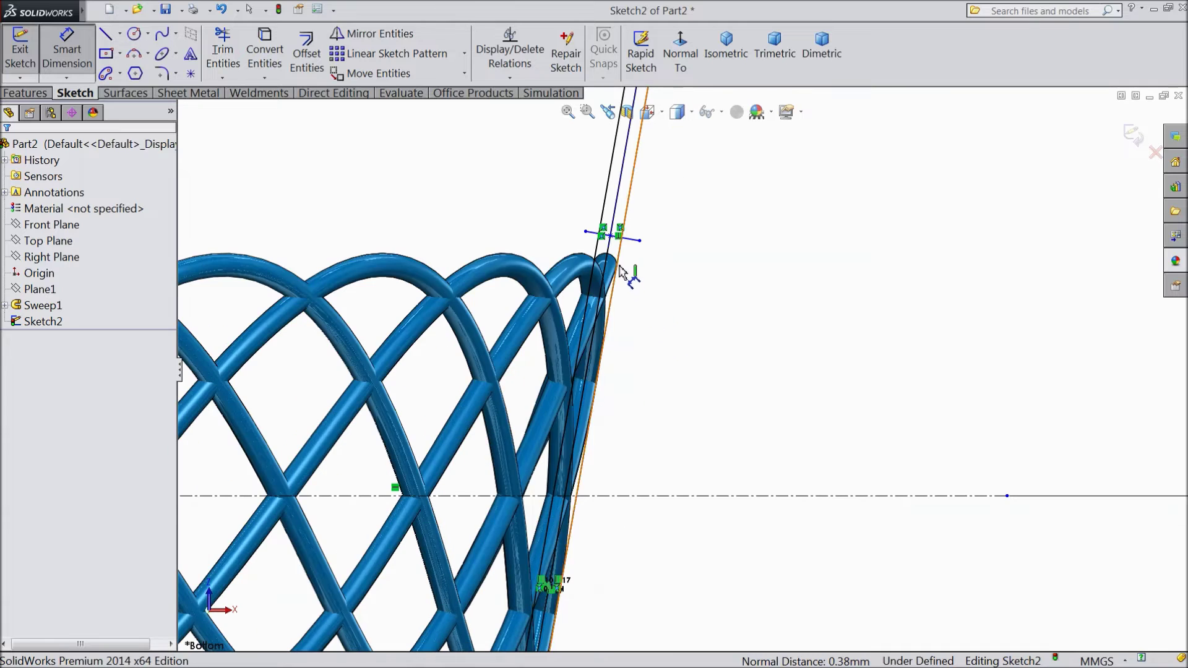
left_click(611, 238)
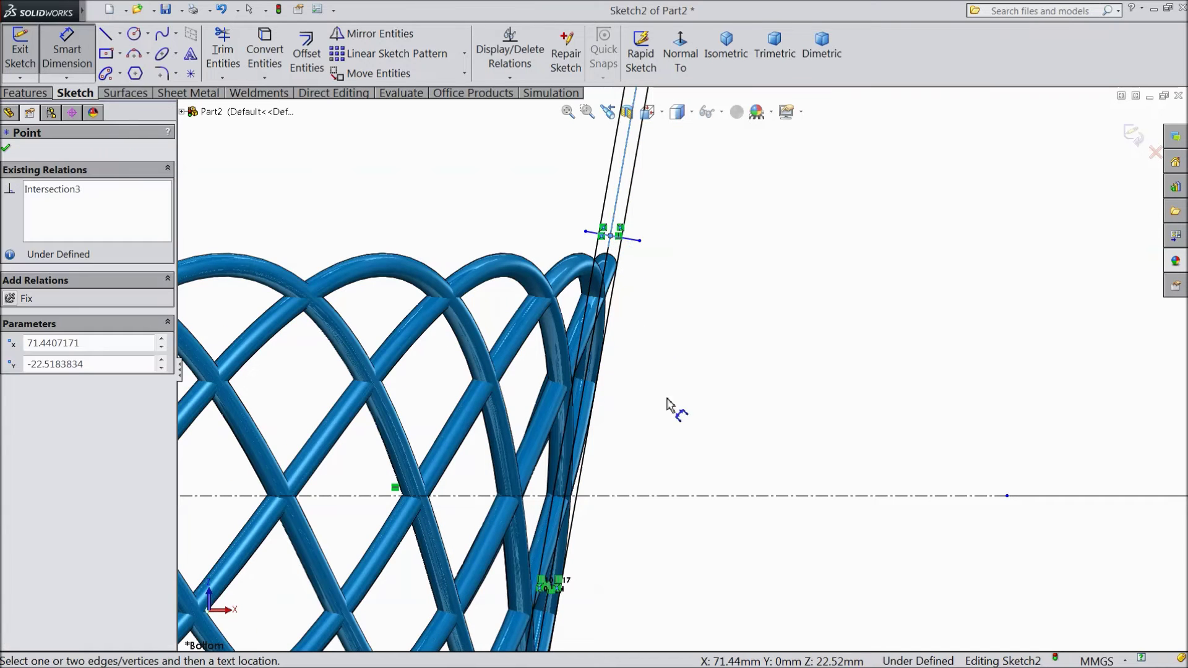
left_click(691, 498)
left_click(739, 366)
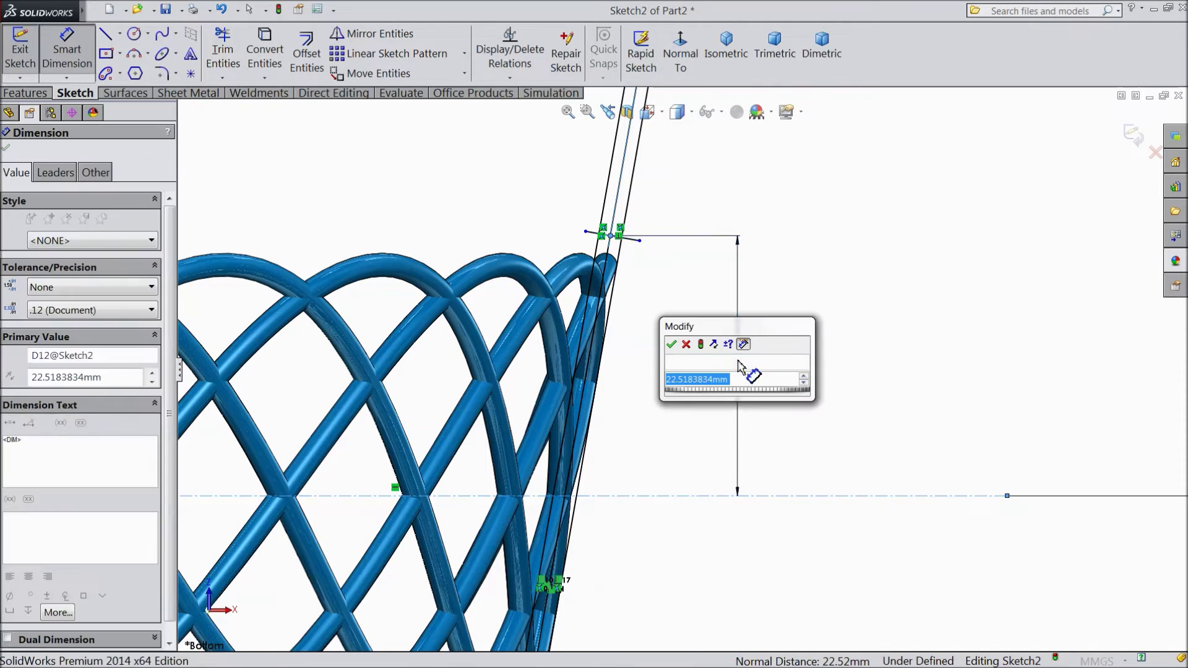
type("20")
left_click(671, 345)
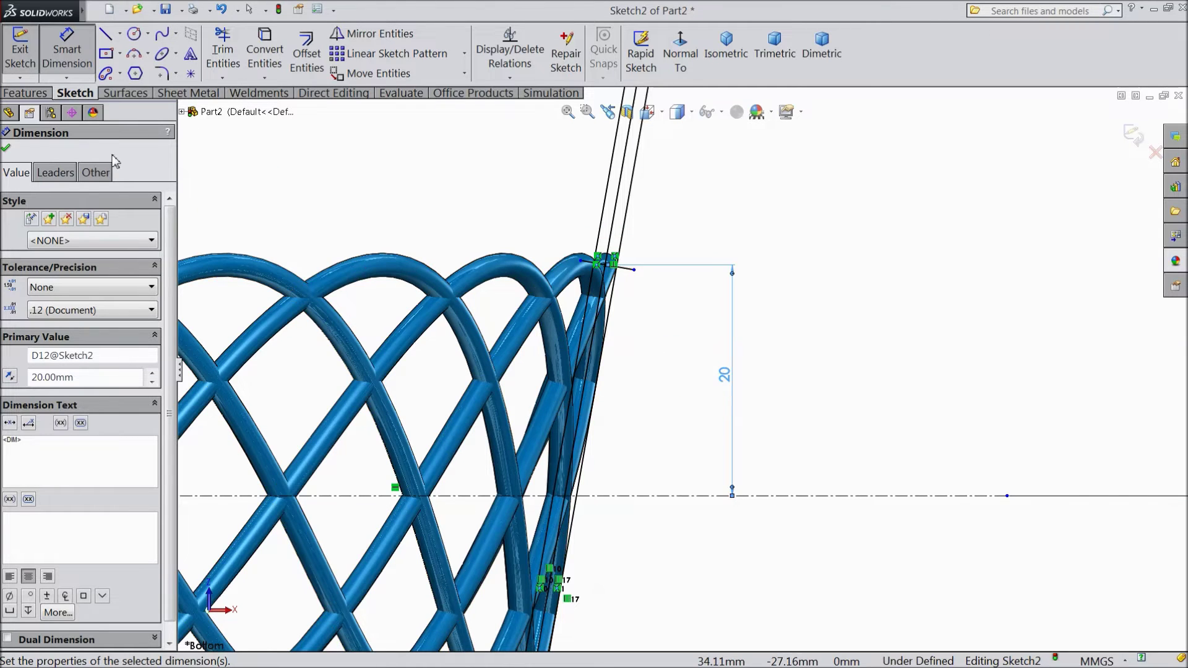
left_click(6, 150)
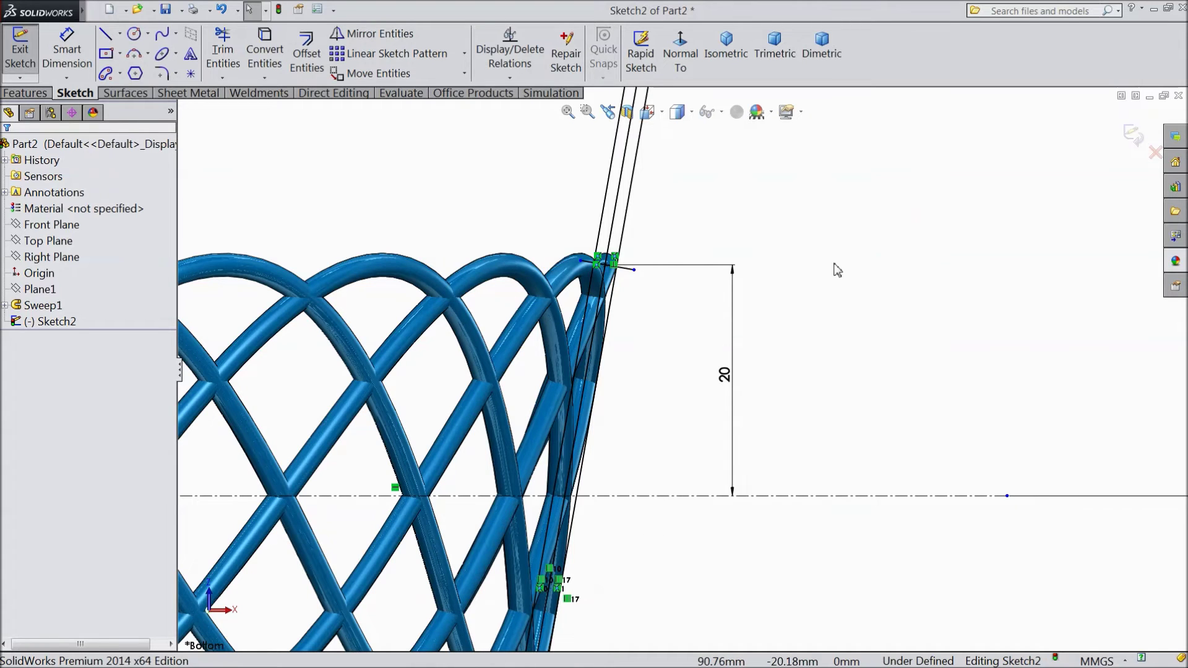
scroll(636, 286, "down", 3)
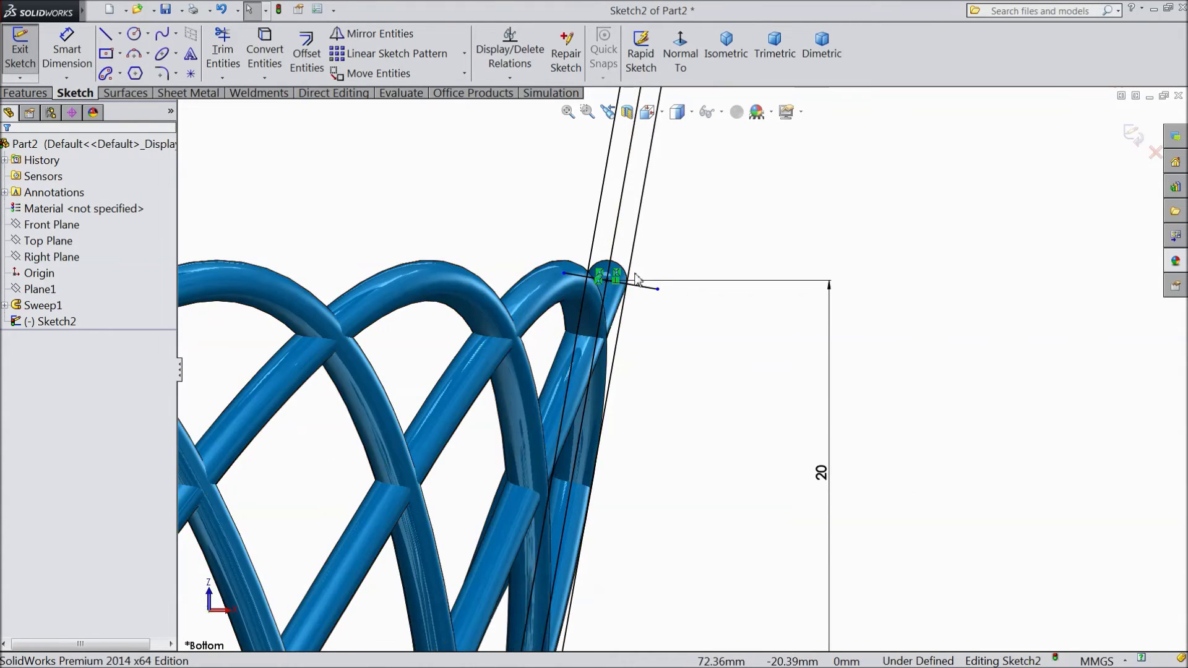
Trim the short crossing line's end beyond the wall, leaving Sketch2 fully defined.
left_click(231, 64)
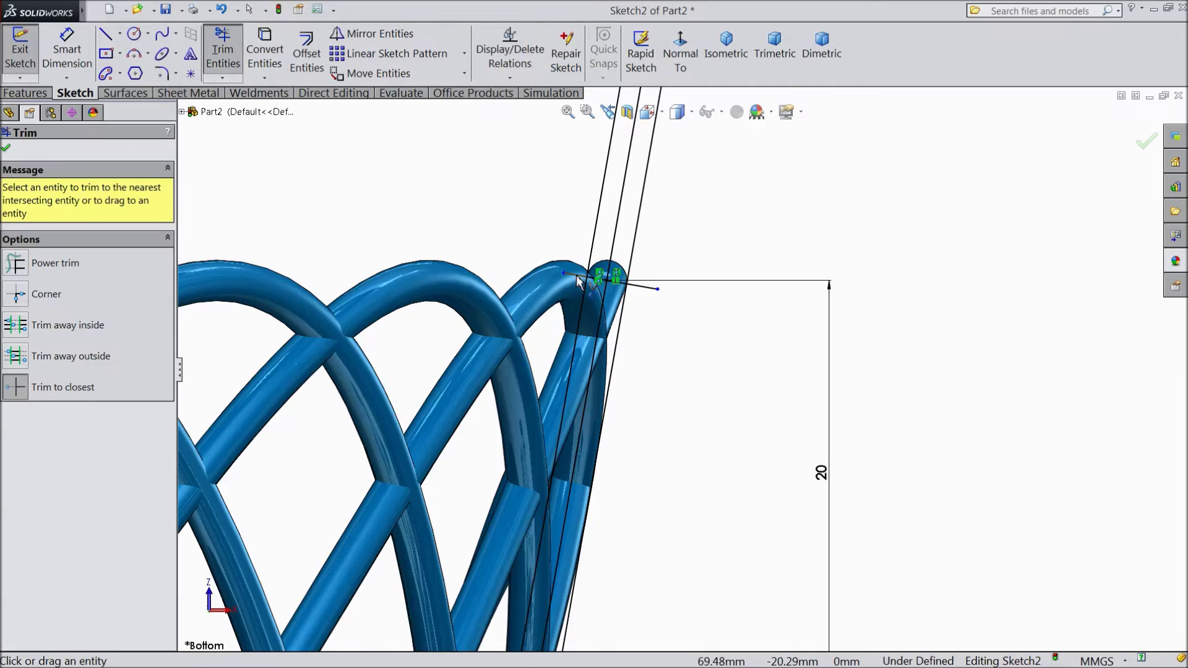
left_click(638, 288)
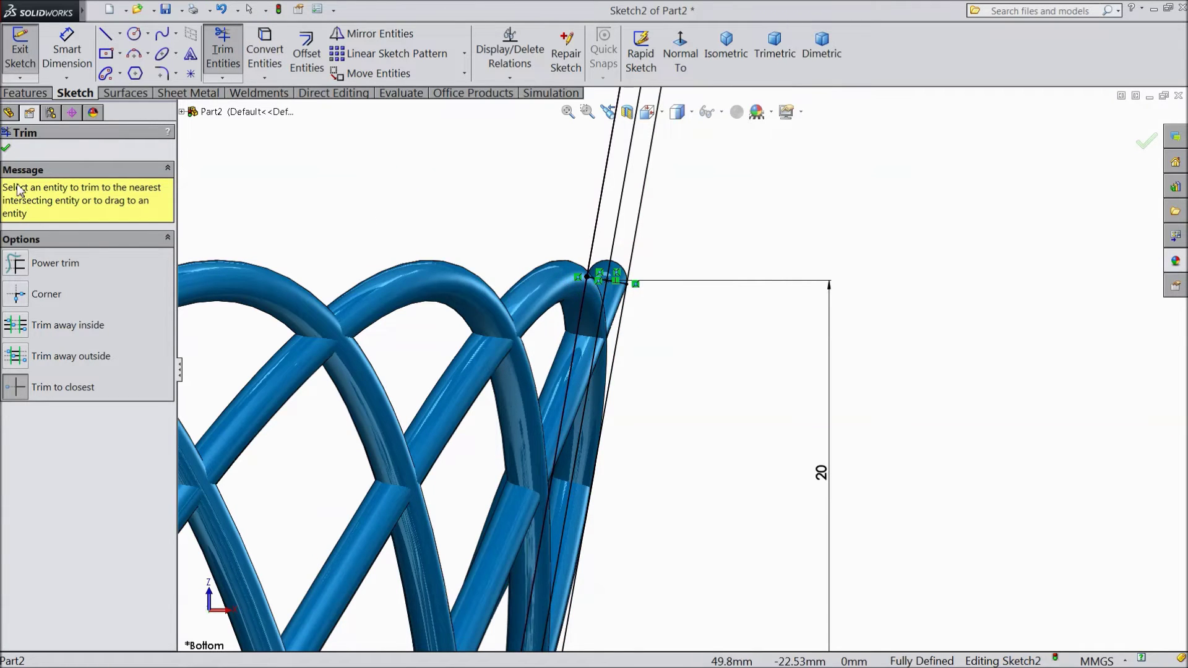
left_click(7, 149)
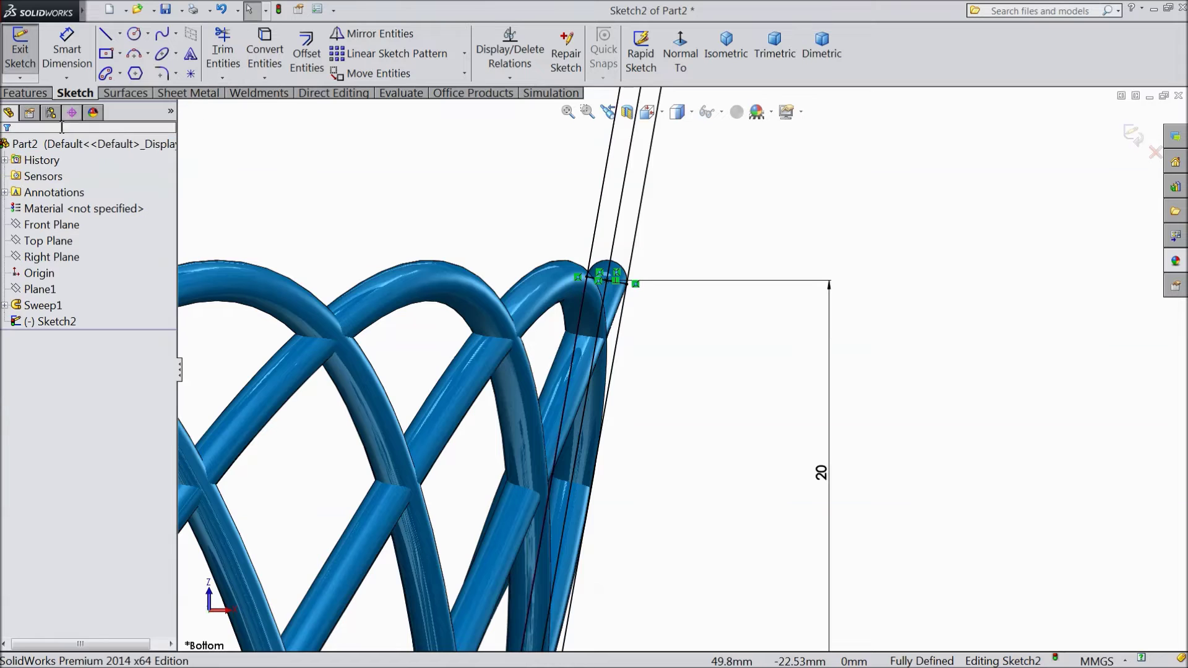
left_click(107, 36)
scroll(331, 257, "up", 5)
Draw a short line across the three slanted lines, perpendicular to the middle one.
scroll(669, 495, "down", 6)
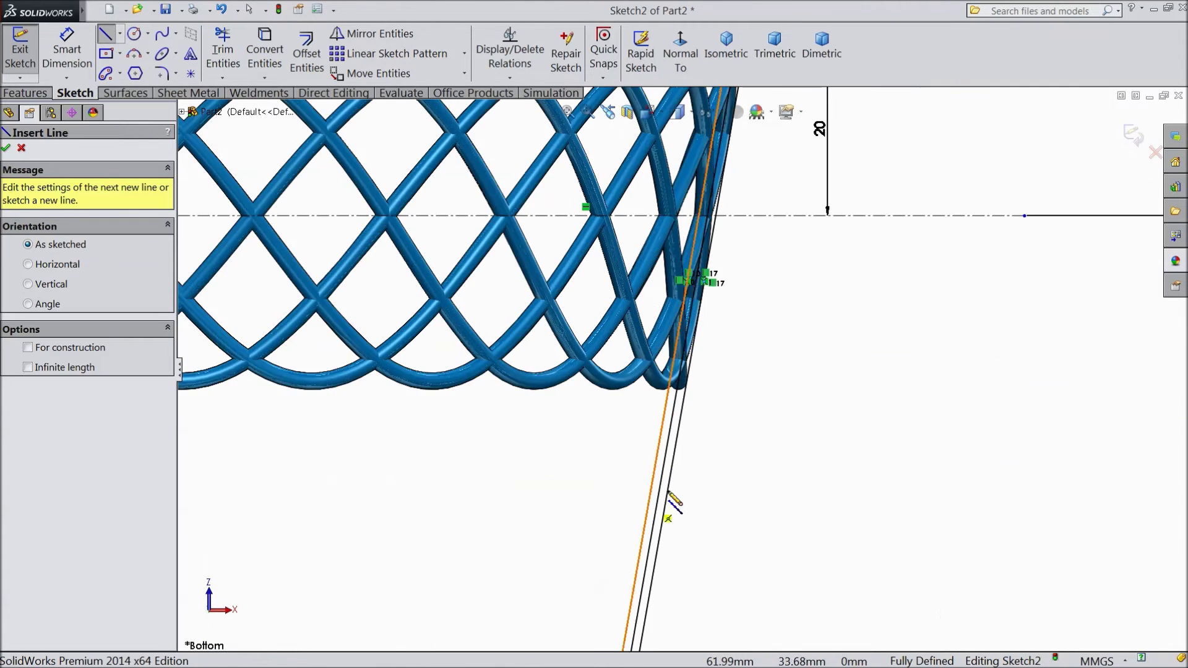
scroll(681, 470, "down", 4)
left_click(596, 368)
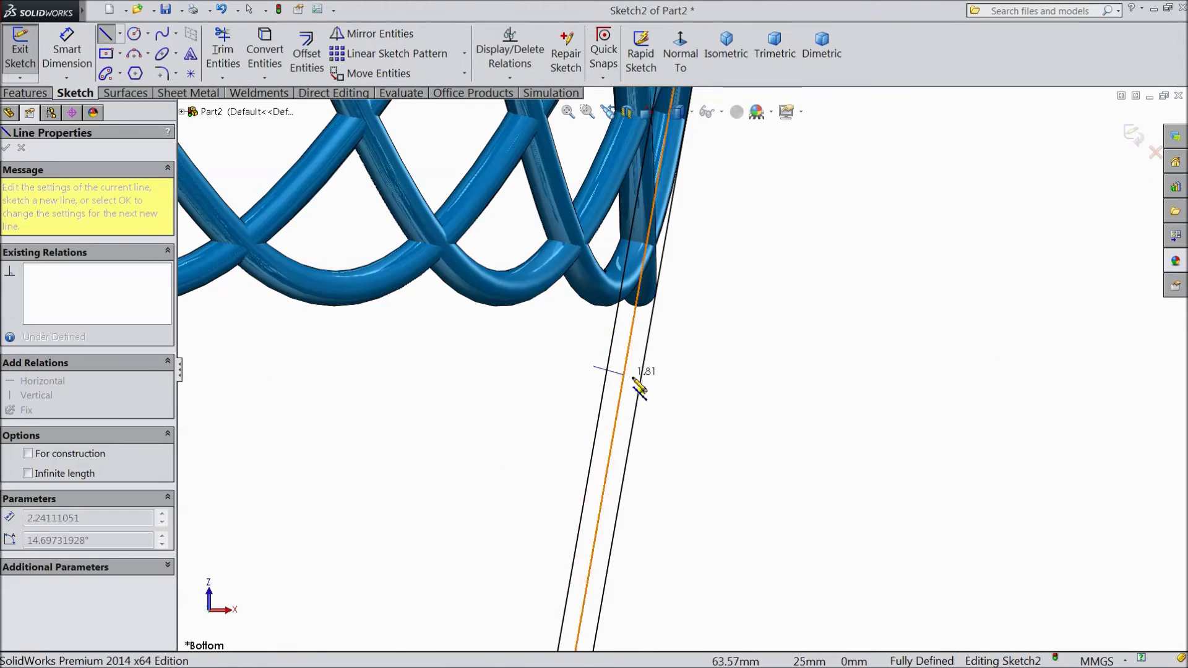
left_click(664, 376)
right_click(665, 378)
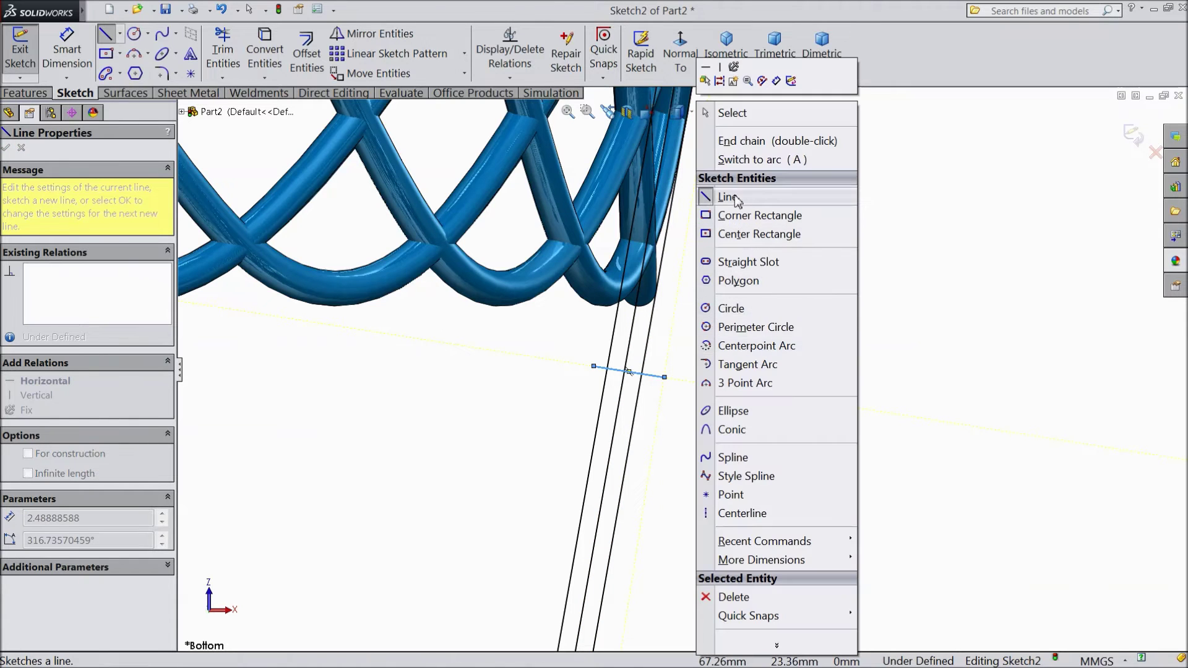
left_click(722, 112)
scroll(656, 306, "down", 3)
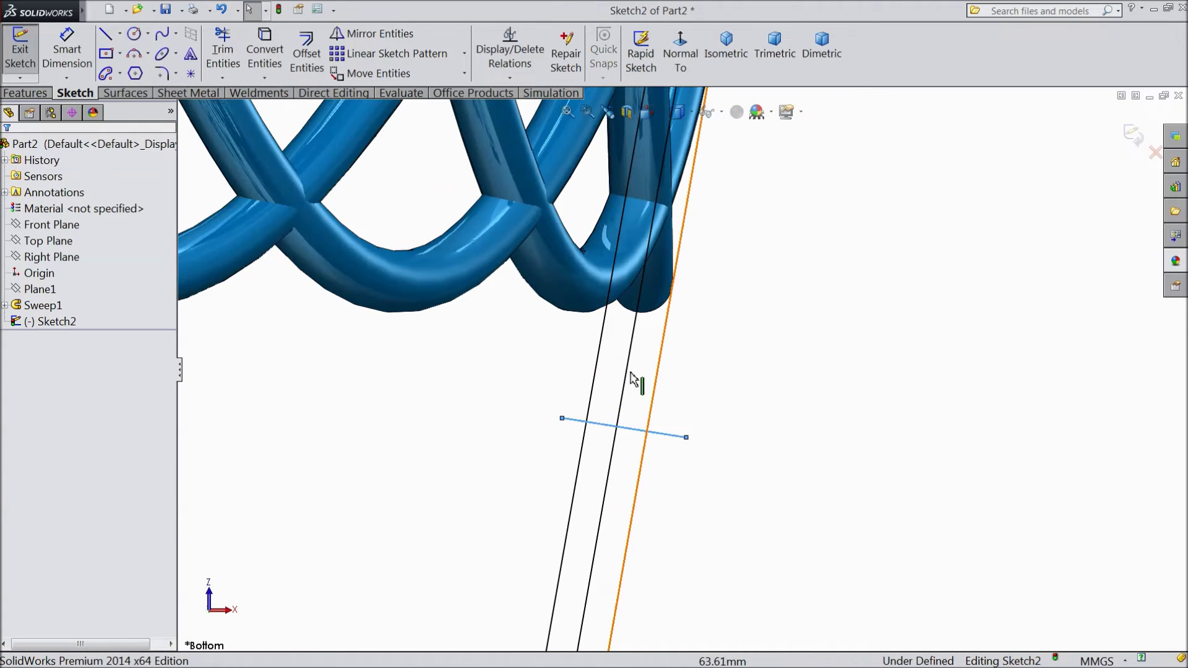
left_click(623, 410, "ctrl")
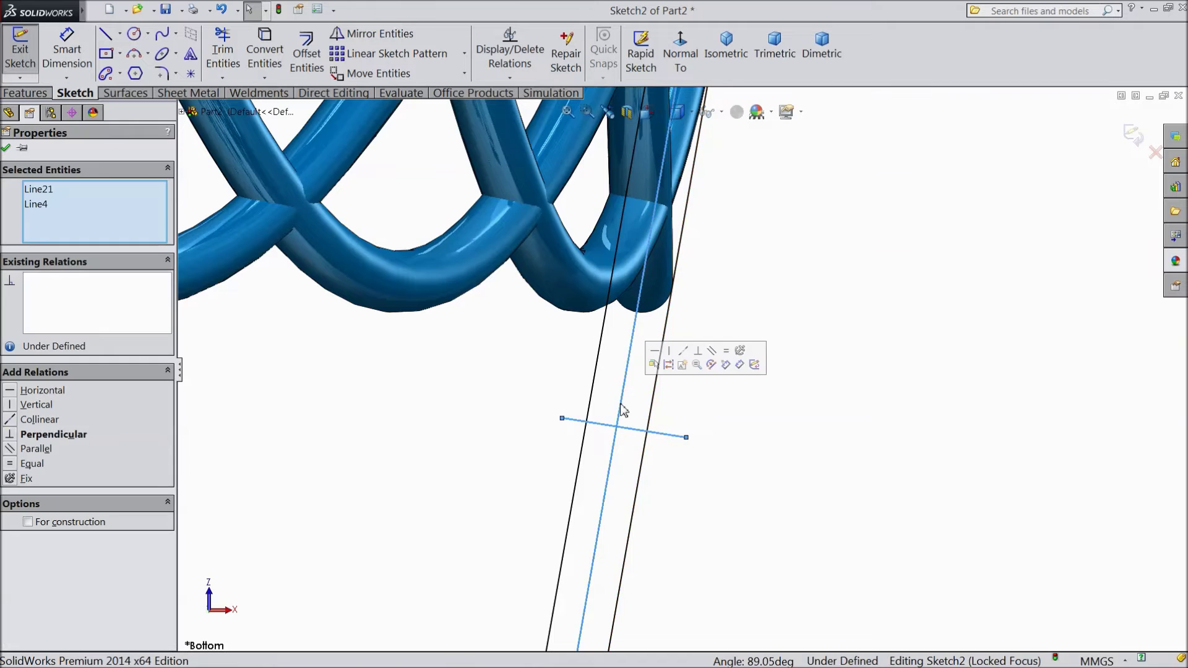
left_click(698, 362)
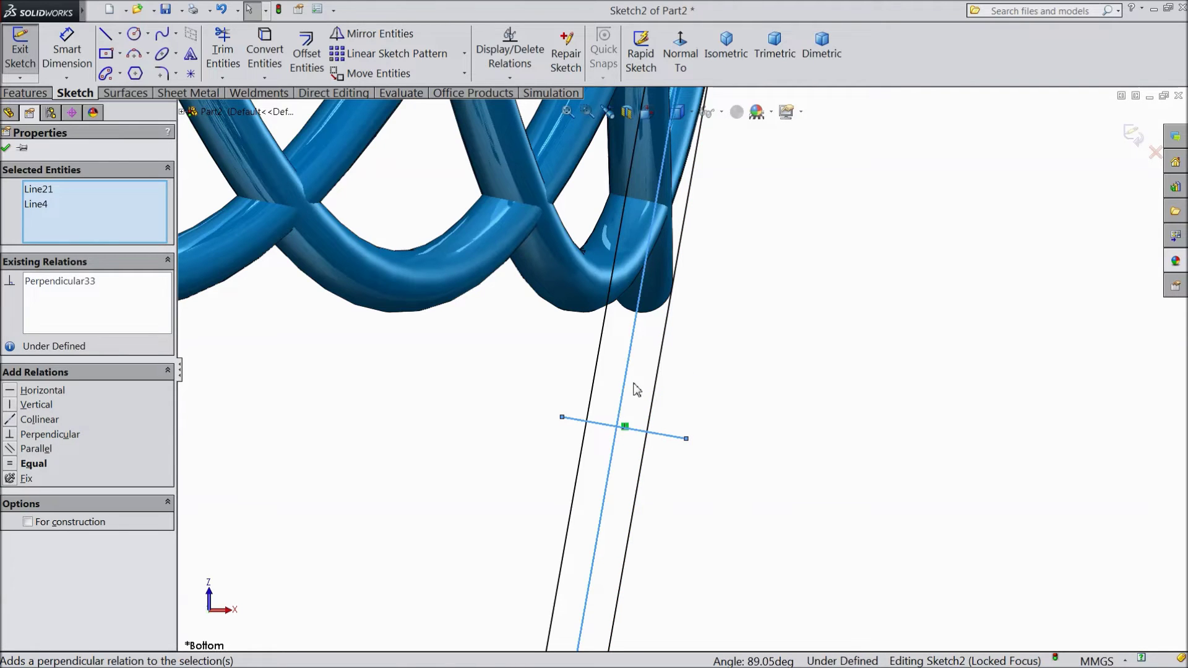
left_click(735, 366)
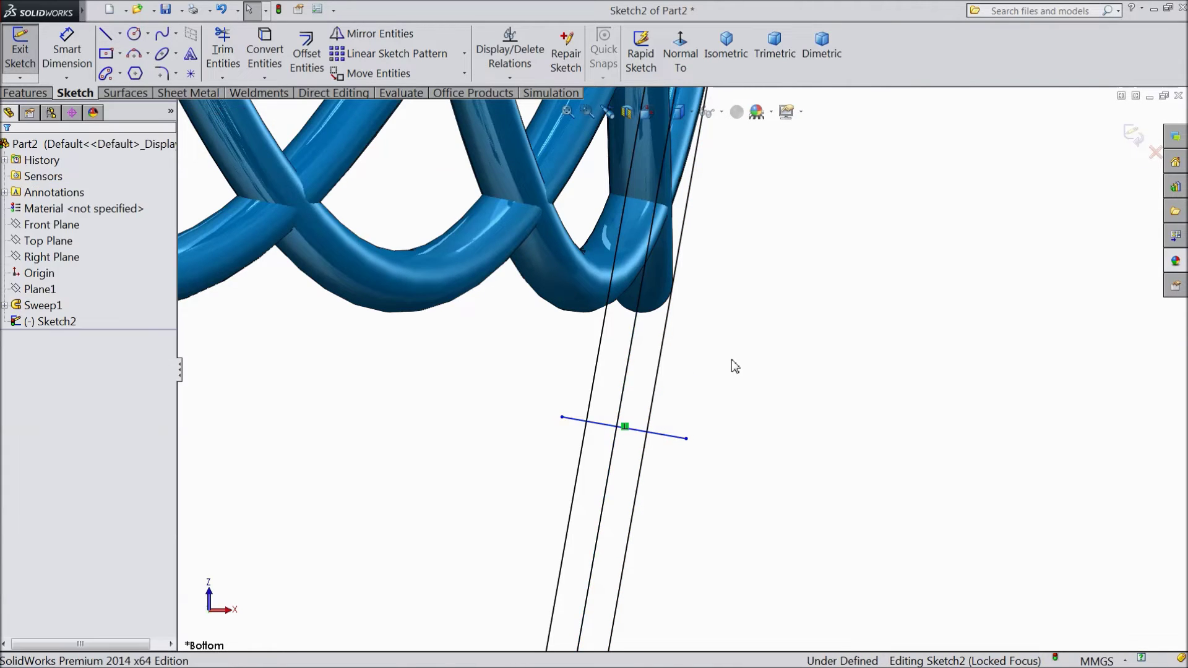
Place a sketch point on the middle slanted line and make the short line coincident with it.
left_click(190, 74)
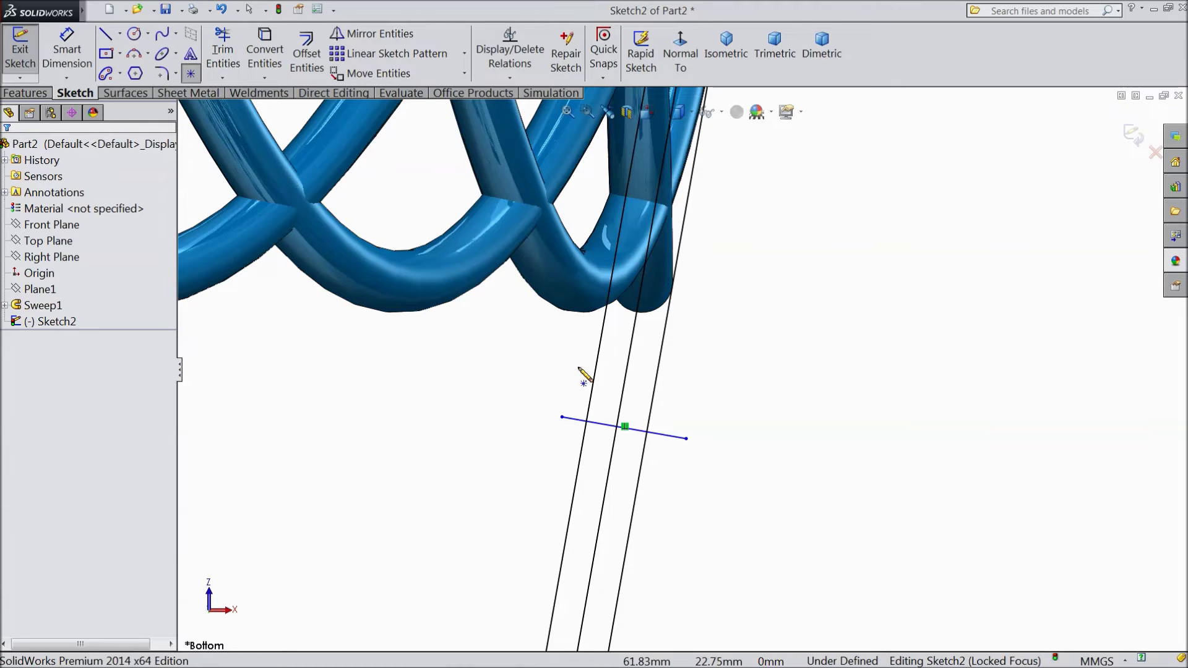
left_click(622, 395)
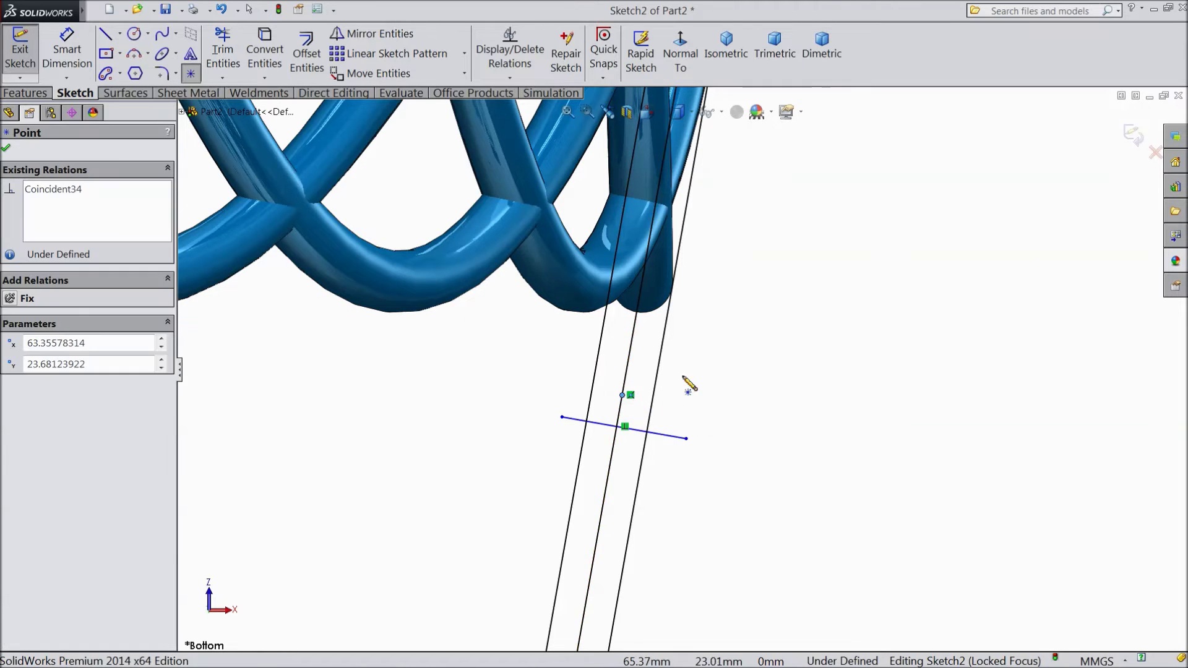
right_click(701, 375)
left_click(735, 140)
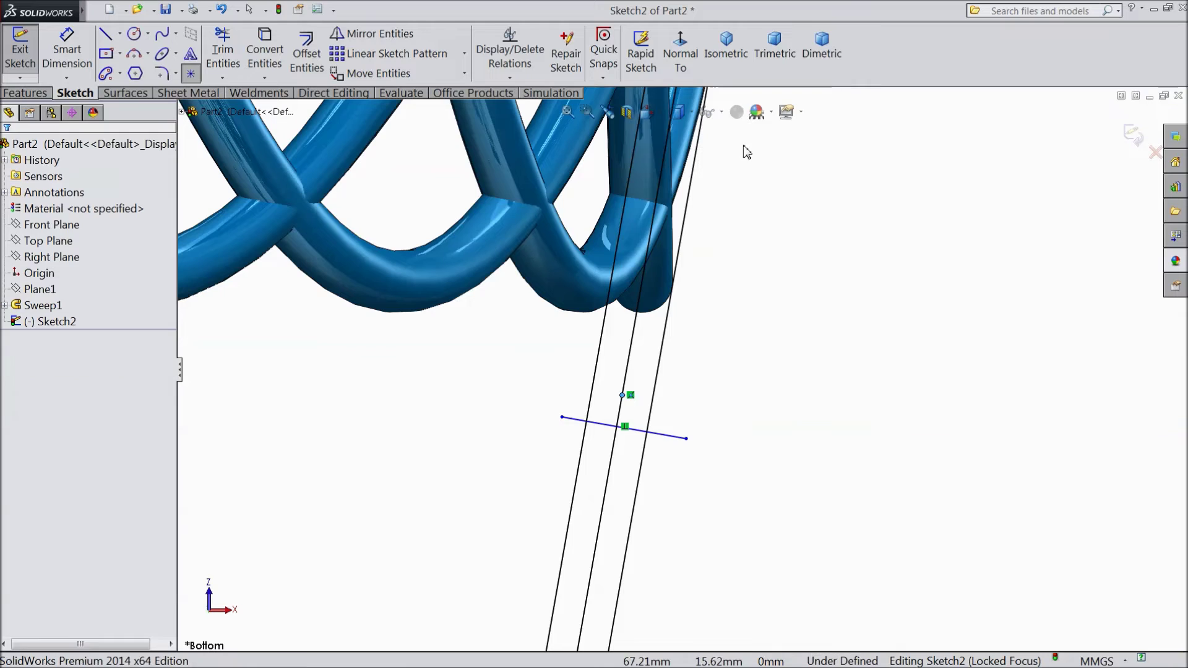
left_click(622, 396)
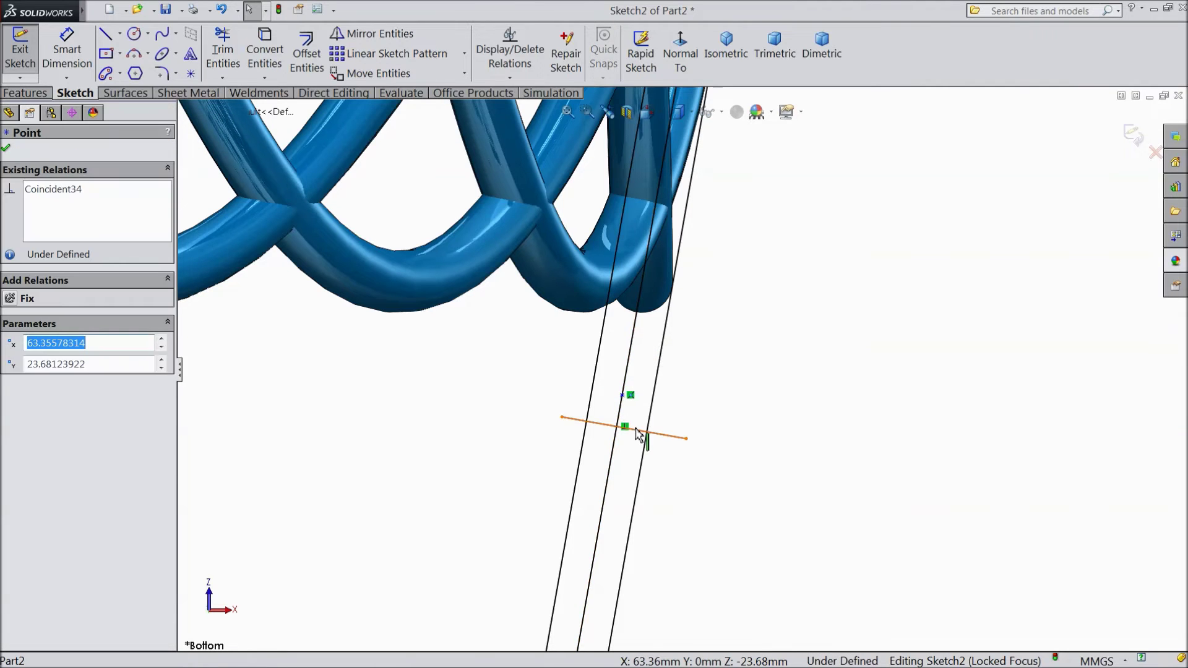
left_click(636, 430, "ctrl")
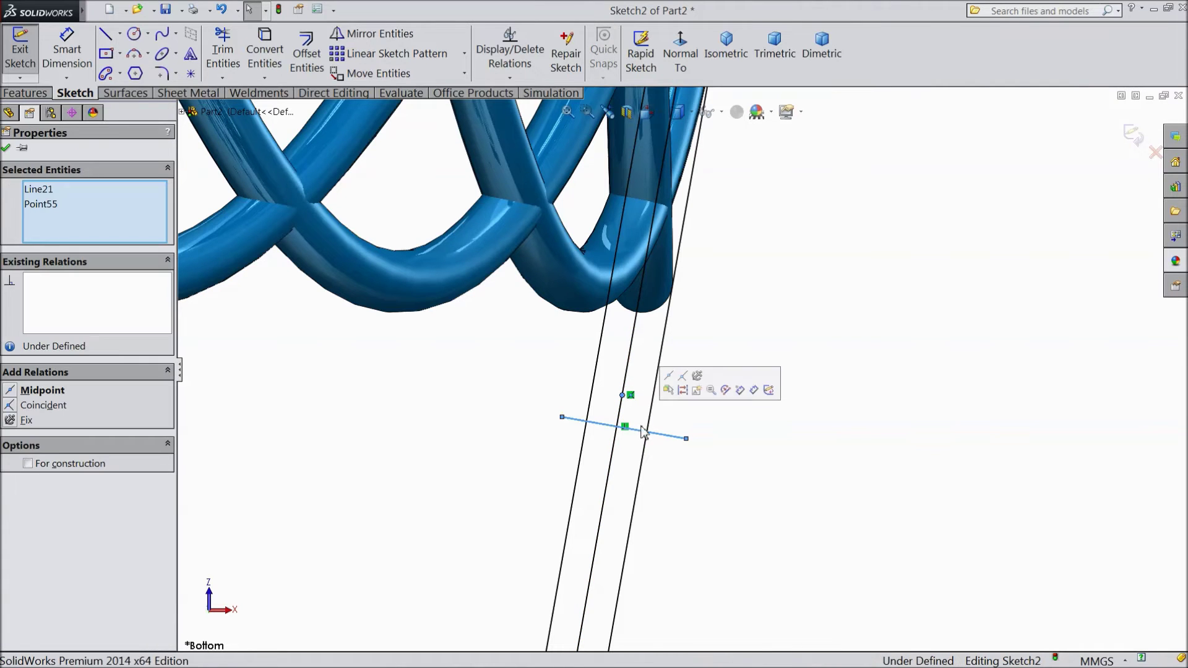
left_click(684, 377)
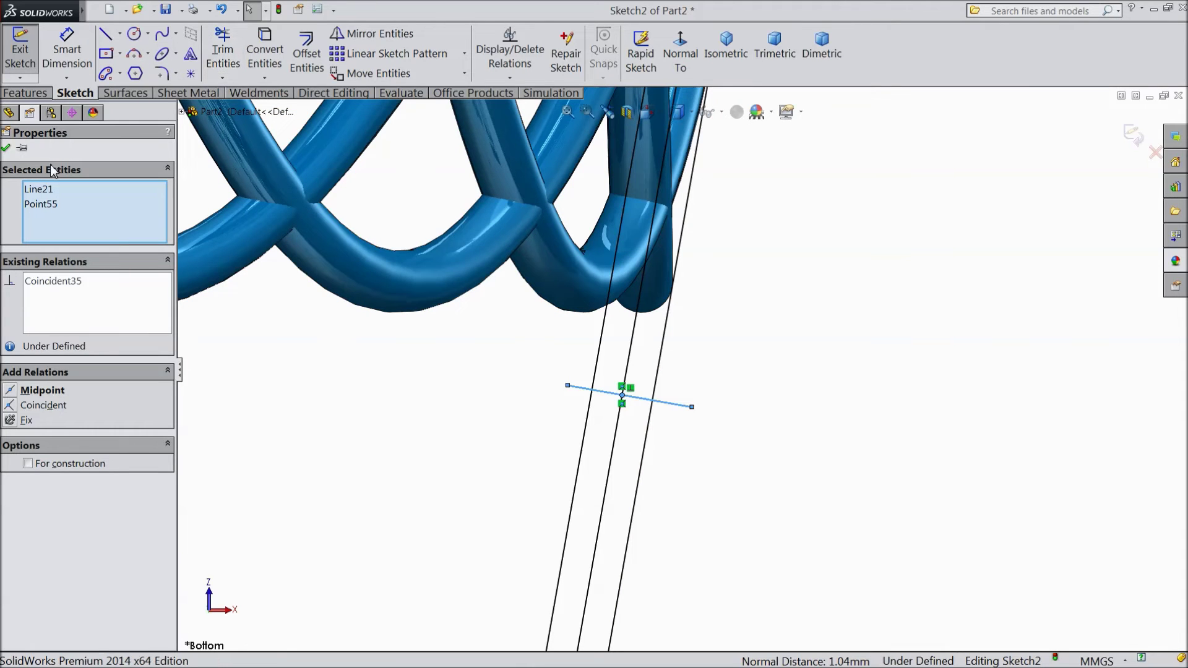
left_click(6, 148)
Power-trim the left and right slanted lines above the cross line and the leftover segment near the rim.
left_click(223, 53)
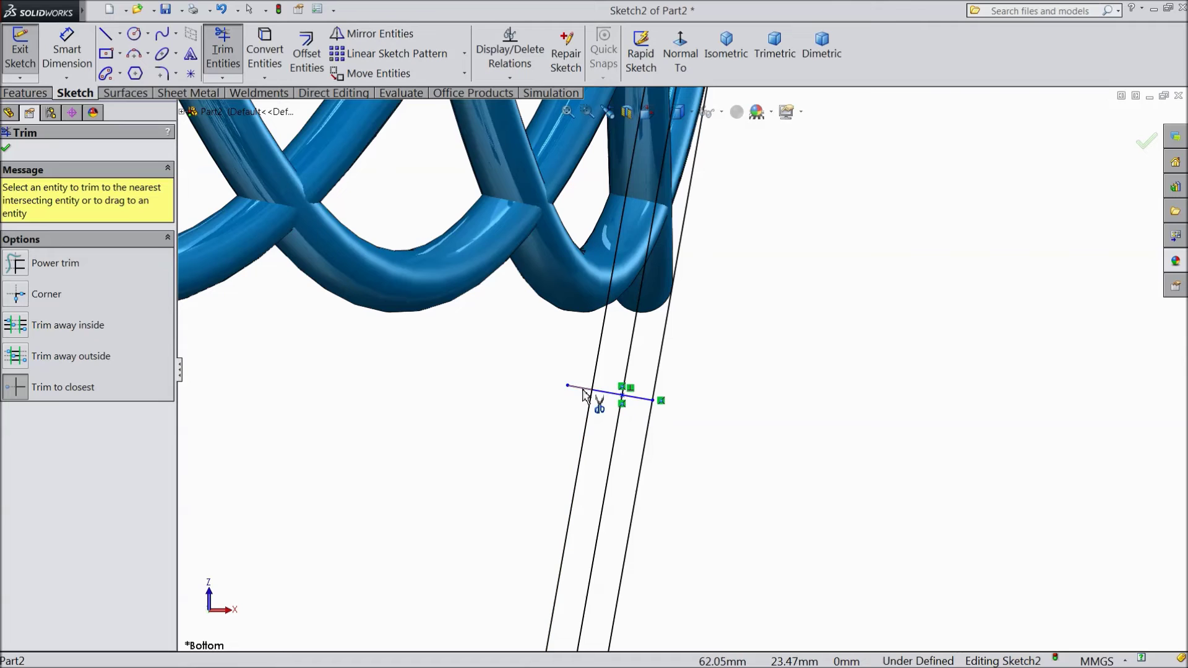
left_click(595, 370)
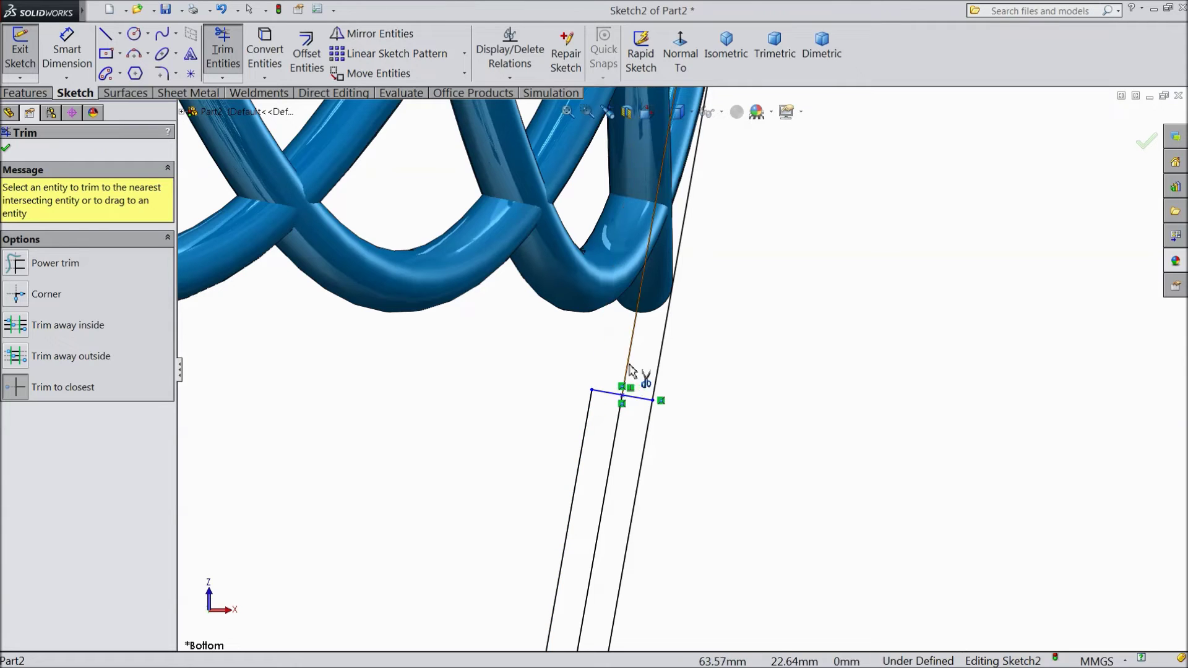
left_click(658, 383)
scroll(665, 380, "up", 5)
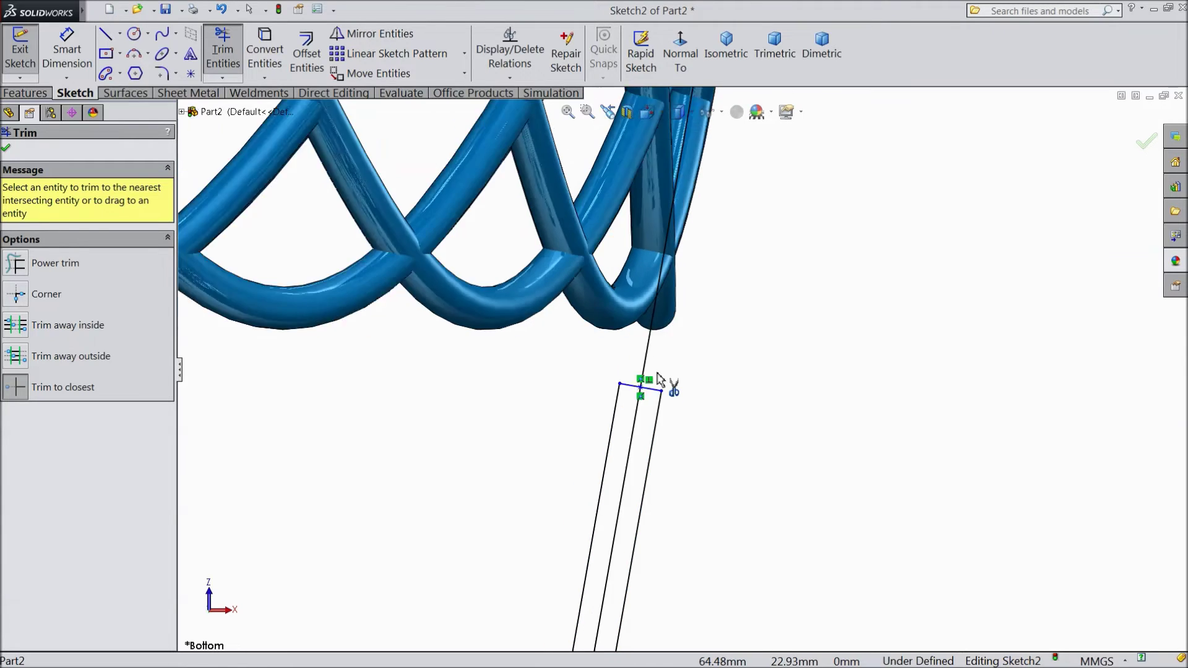
scroll(687, 309, "down", 6)
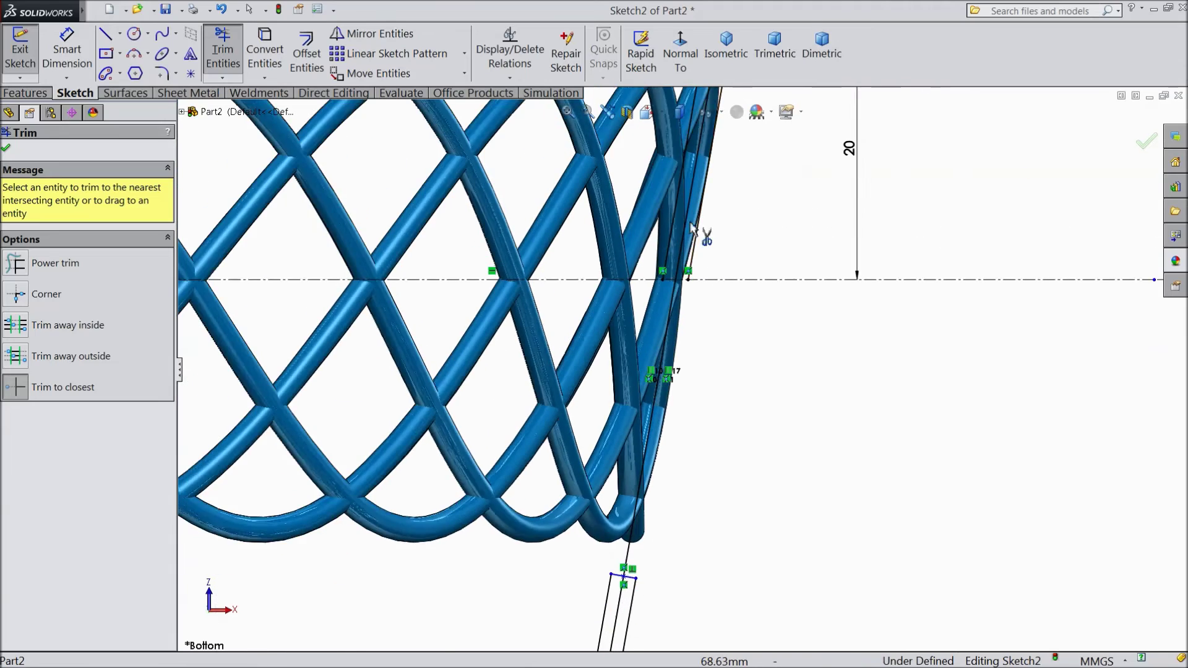
scroll(663, 333, "up", 3)
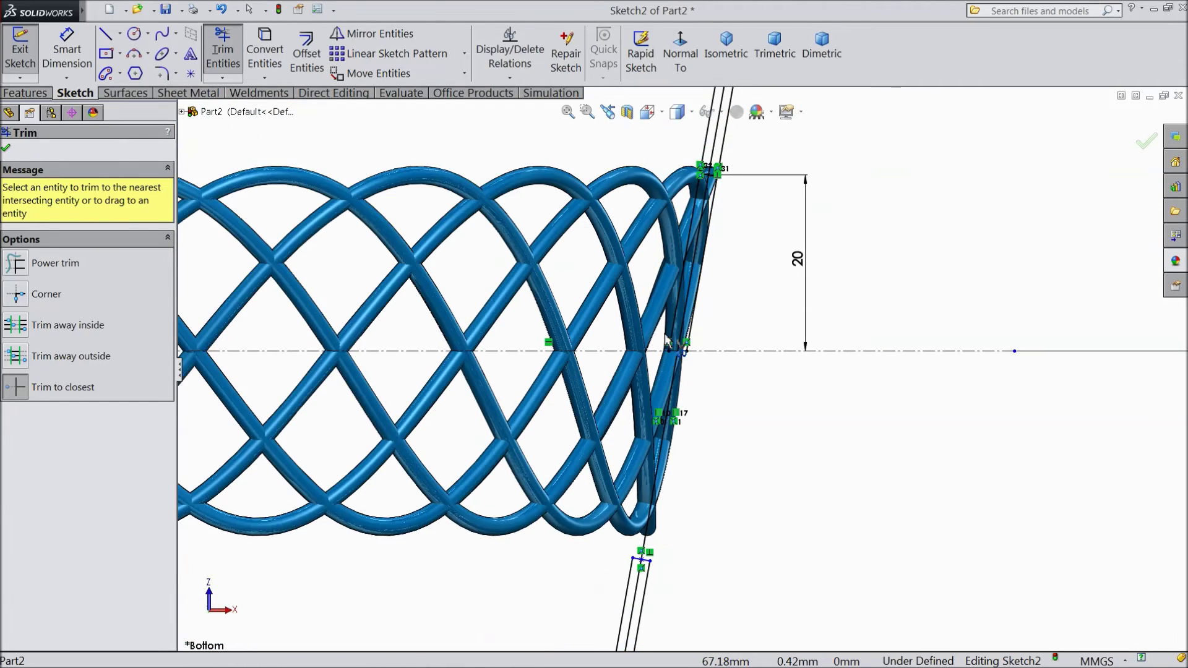
scroll(696, 285, "down", 3)
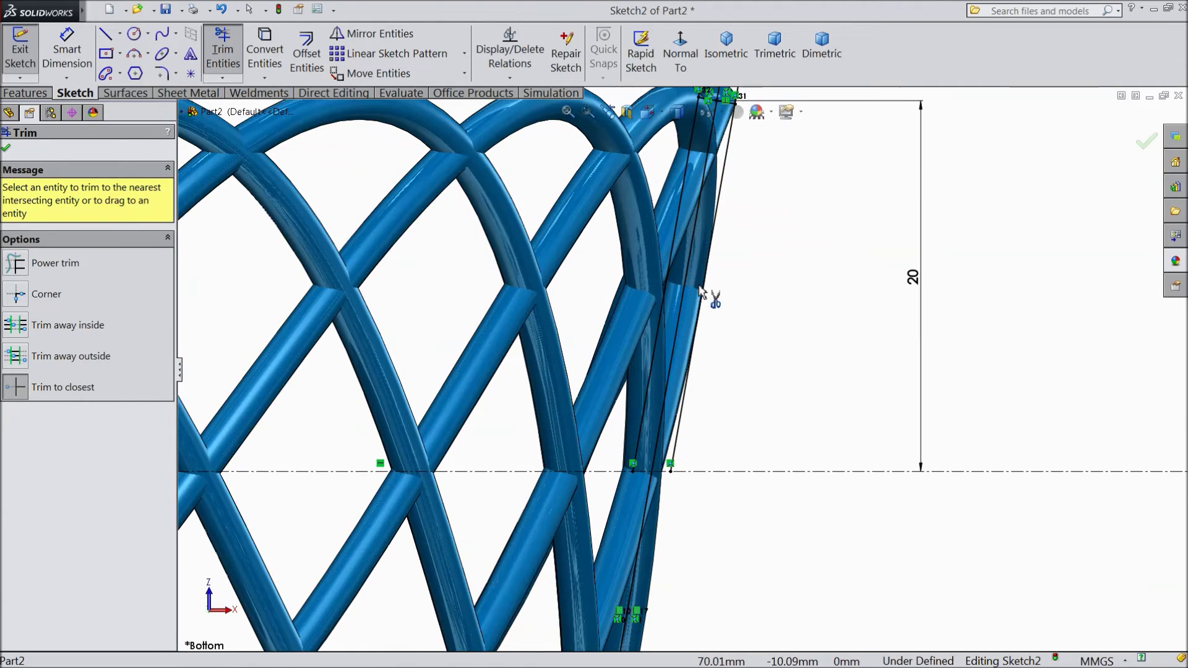
left_click(722, 184)
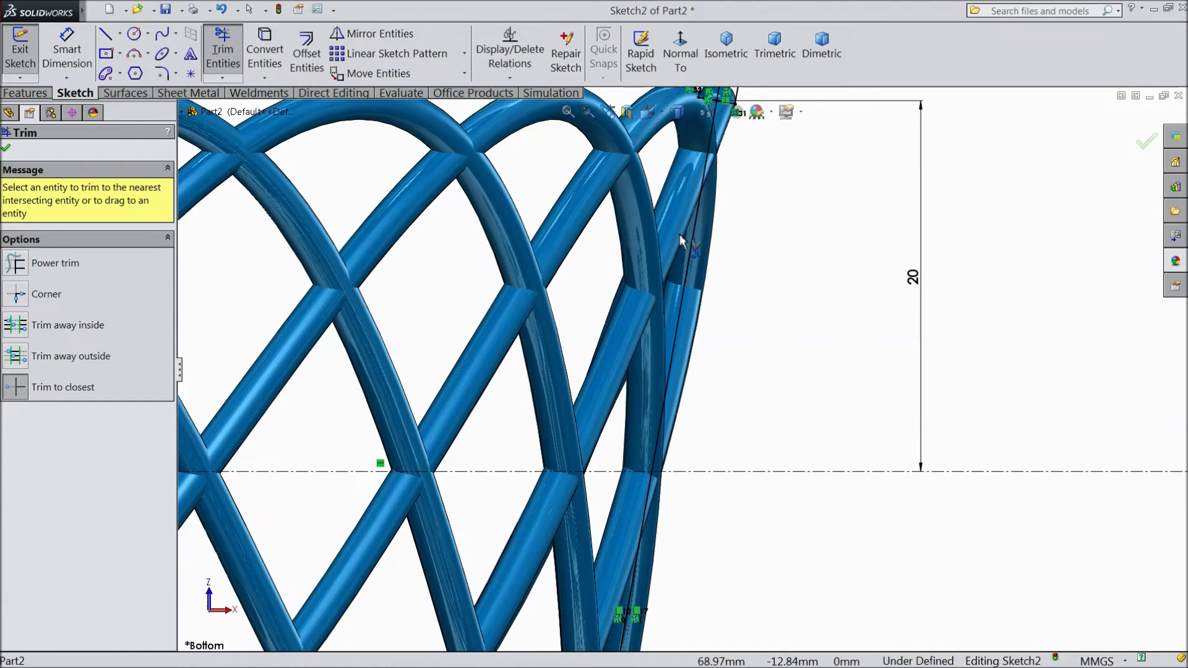
scroll(680, 240, "up", 3)
scroll(696, 213, "down", 6)
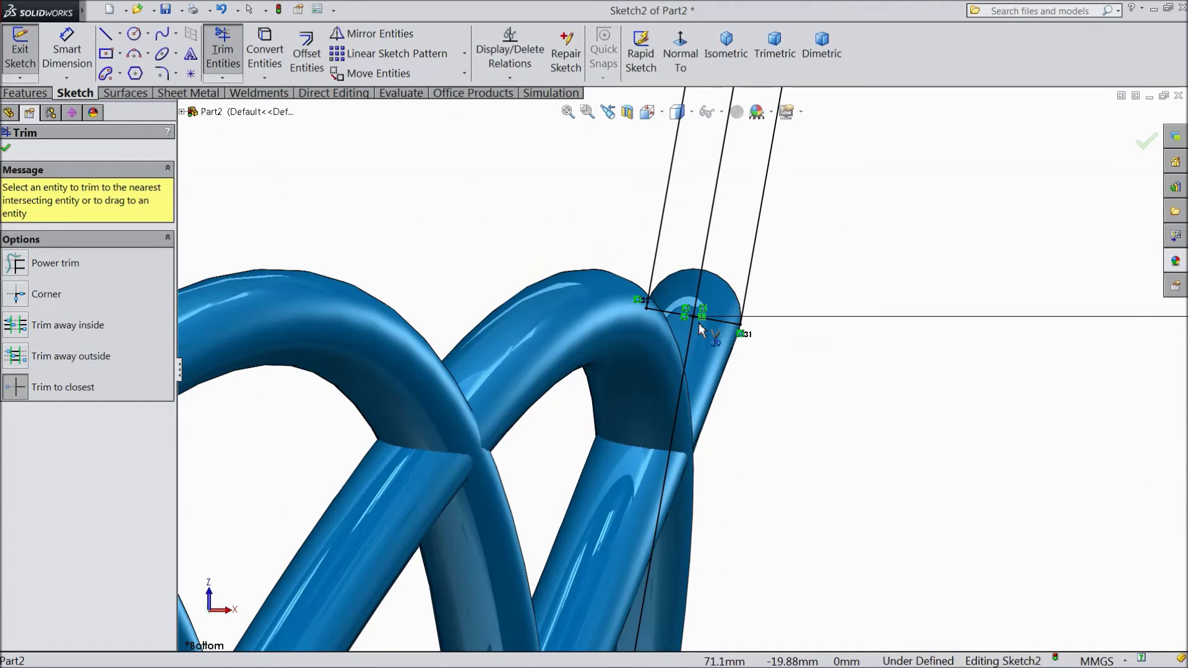
left_click(6, 149)
Convert the middle slanted line and the rim's middle arcs, segment and right-leg line to construction geometry.
left_click(709, 238)
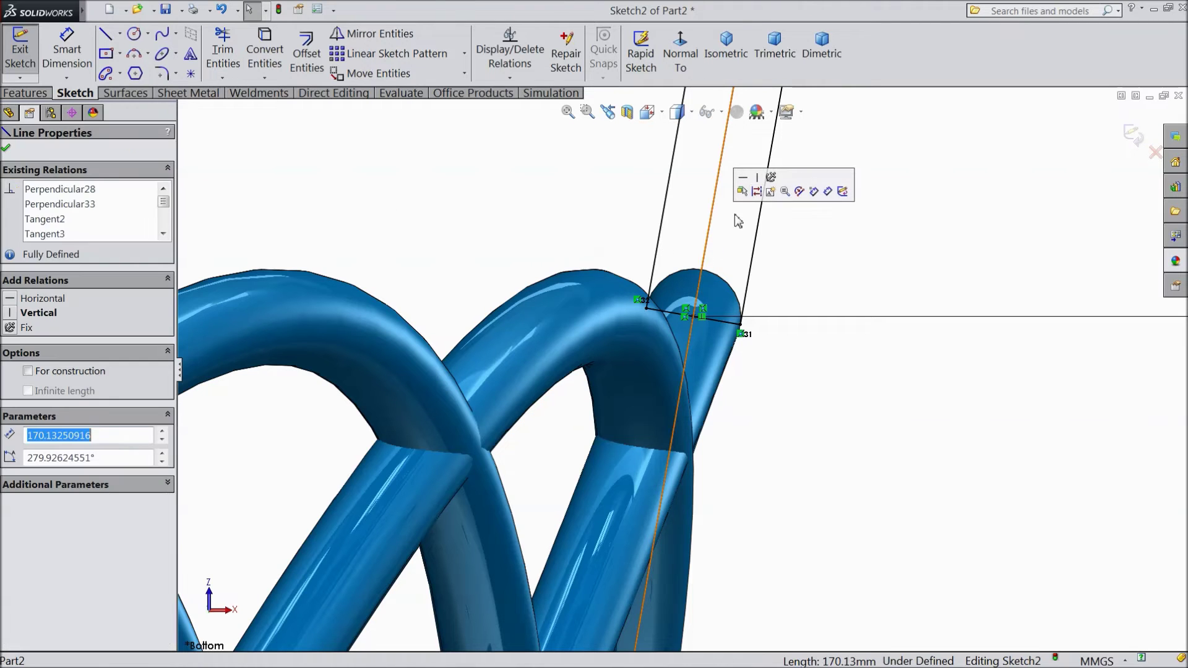
left_click(760, 194)
scroll(706, 233, "up", 5)
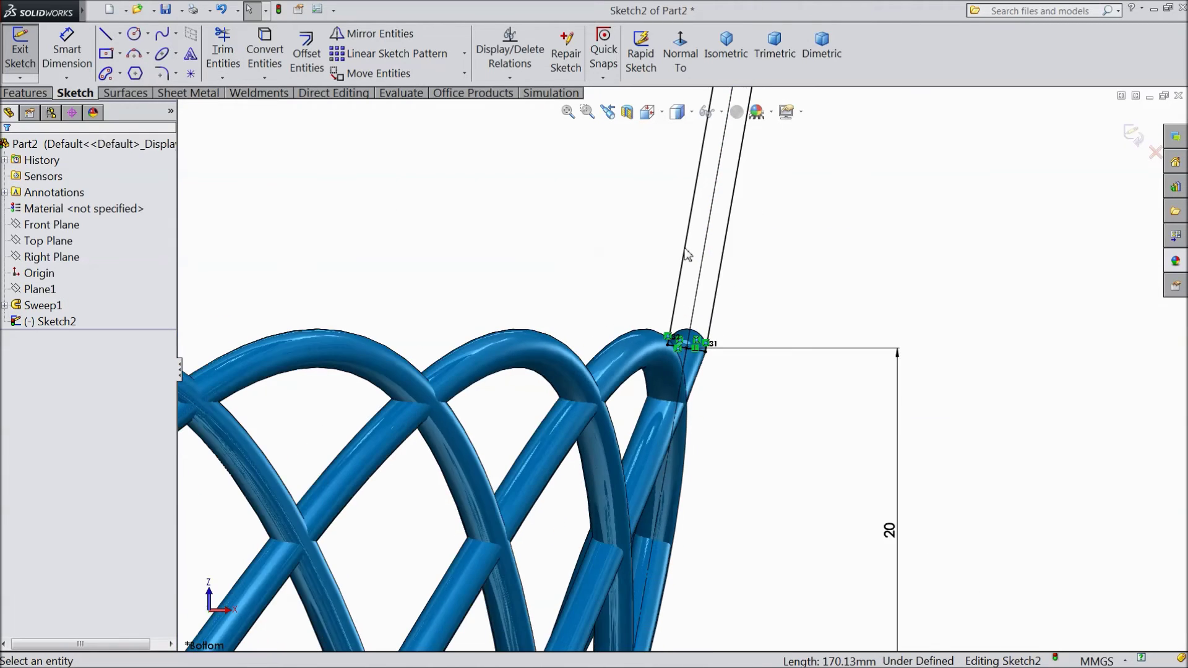
scroll(705, 234, "up", 2)
scroll(687, 272, "down", 8)
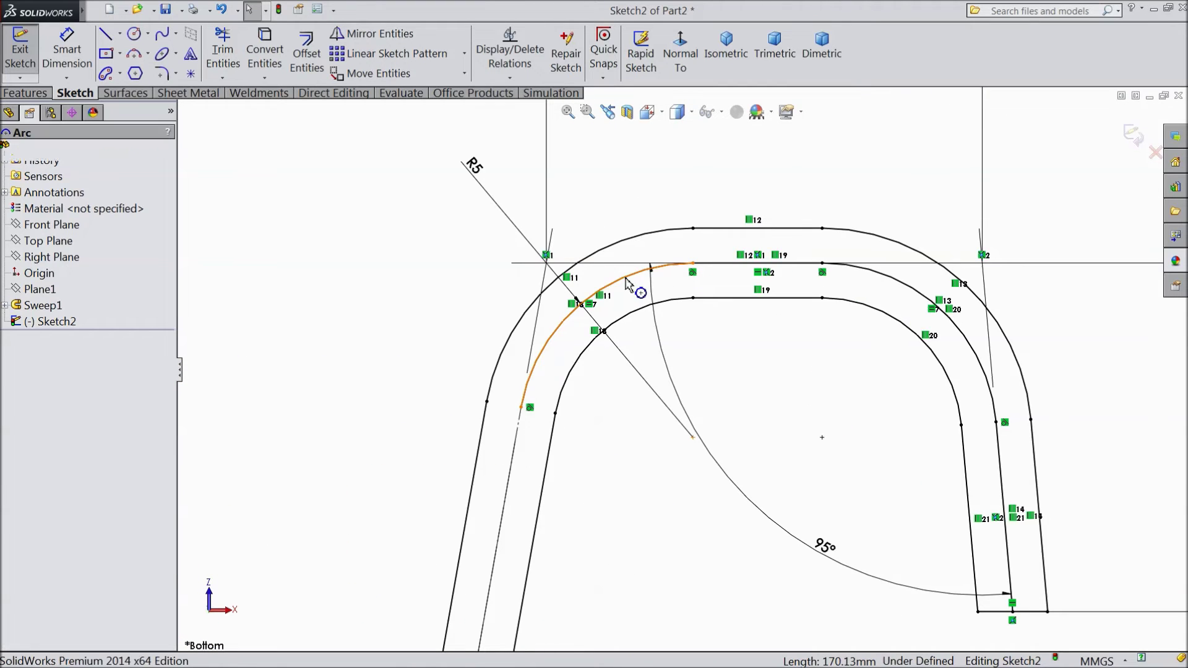
left_click(625, 276)
left_click(668, 234)
left_click(712, 270)
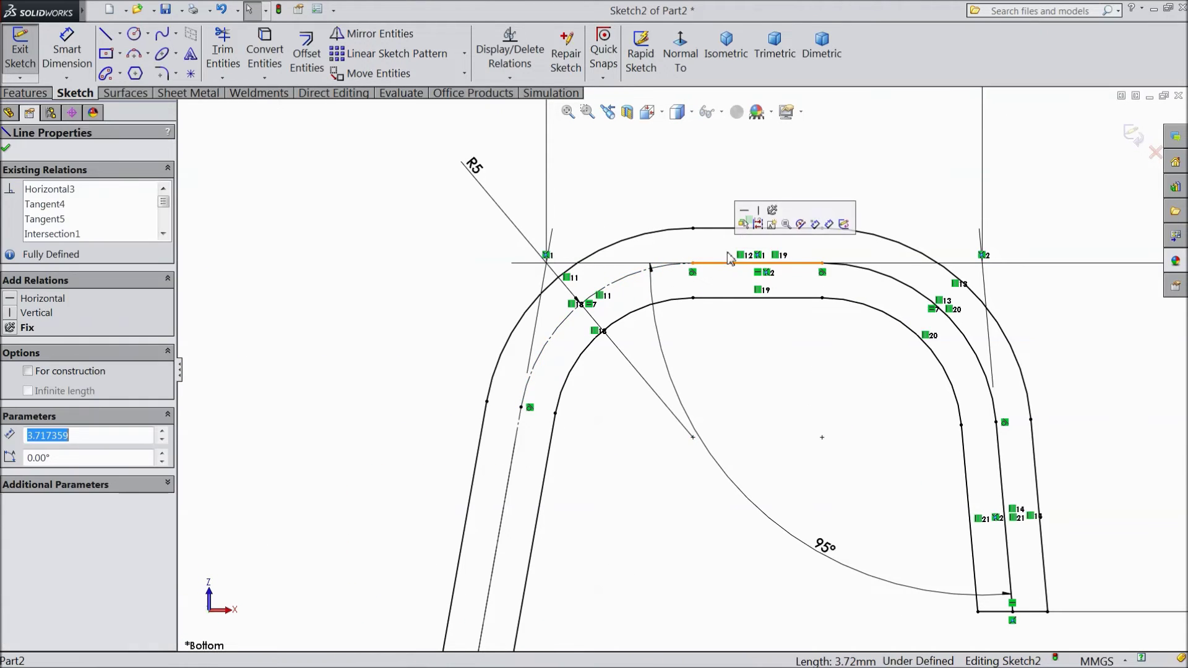
left_click(758, 231)
left_click(877, 281)
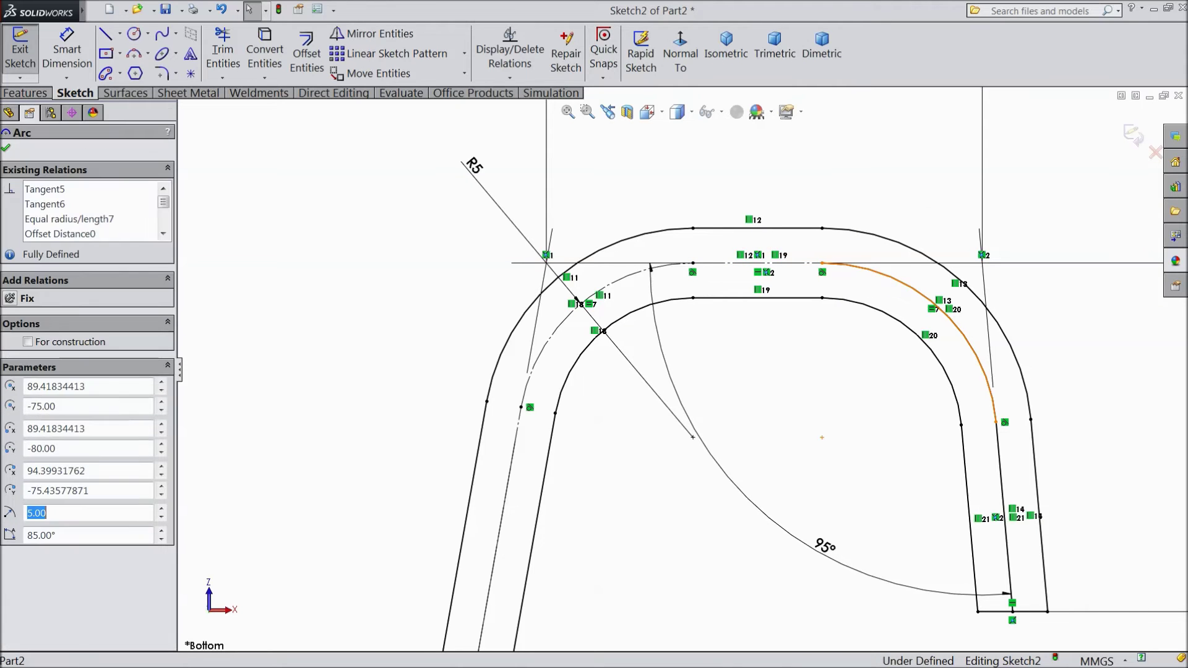
left_click(921, 236)
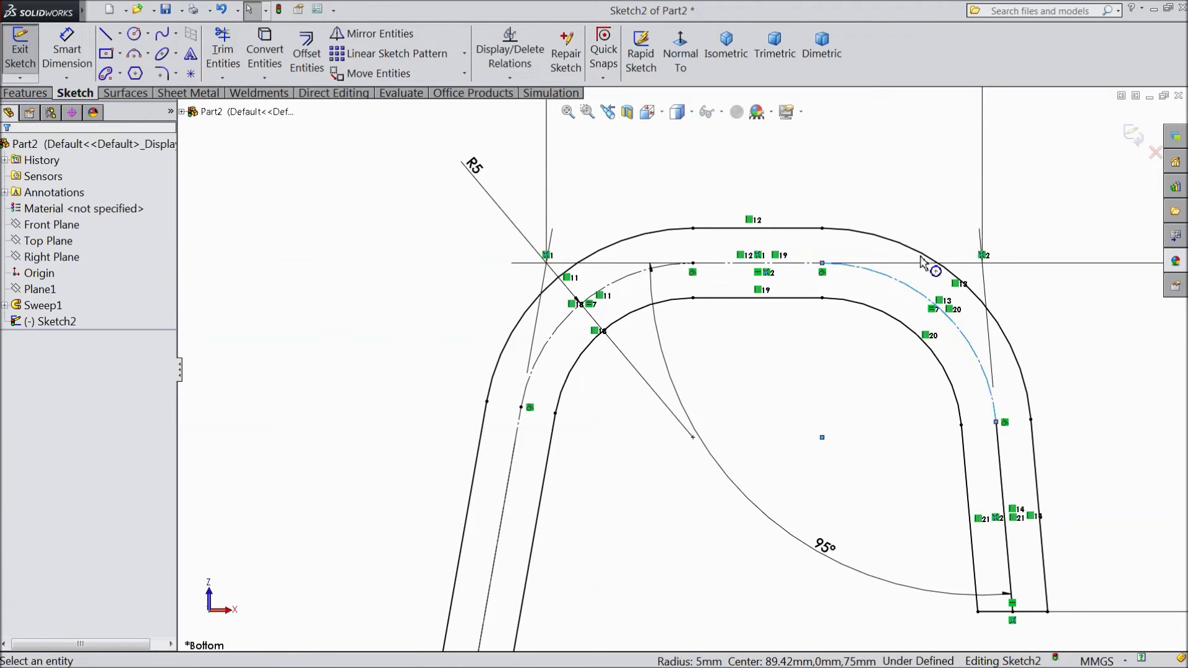
left_click(1002, 448)
left_click(1047, 403)
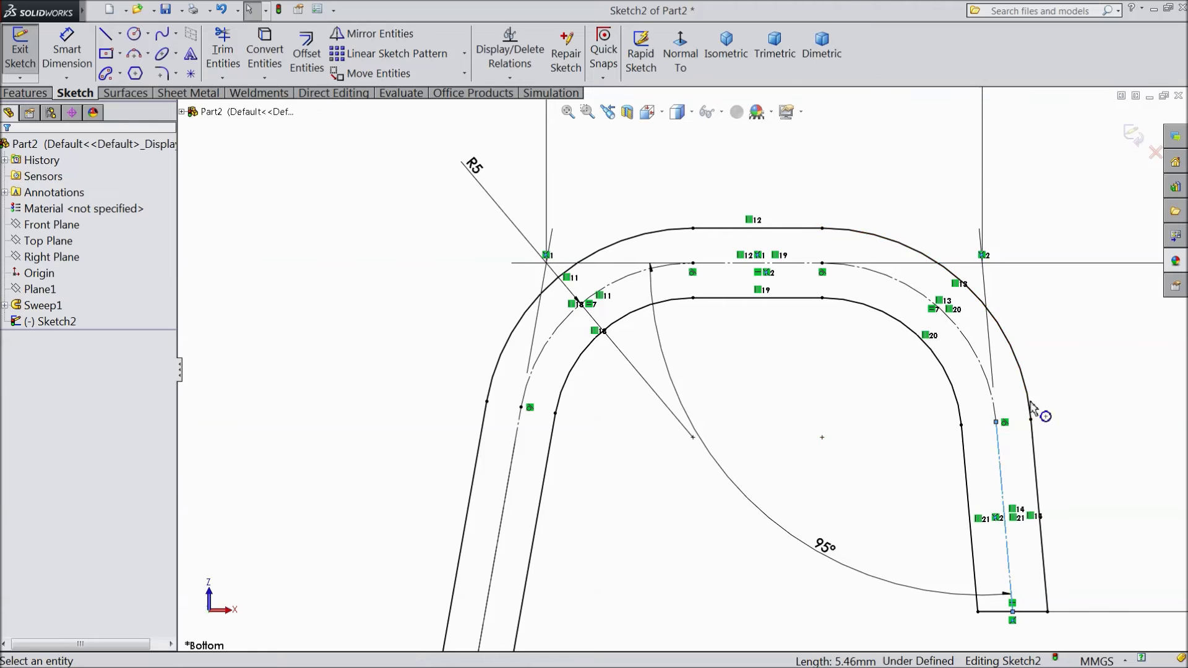
Make the middle fillet arc and middle base line construction geometry, then exit the sketch.
scroll(816, 339, "down", 3)
scroll(816, 339, "down", 8)
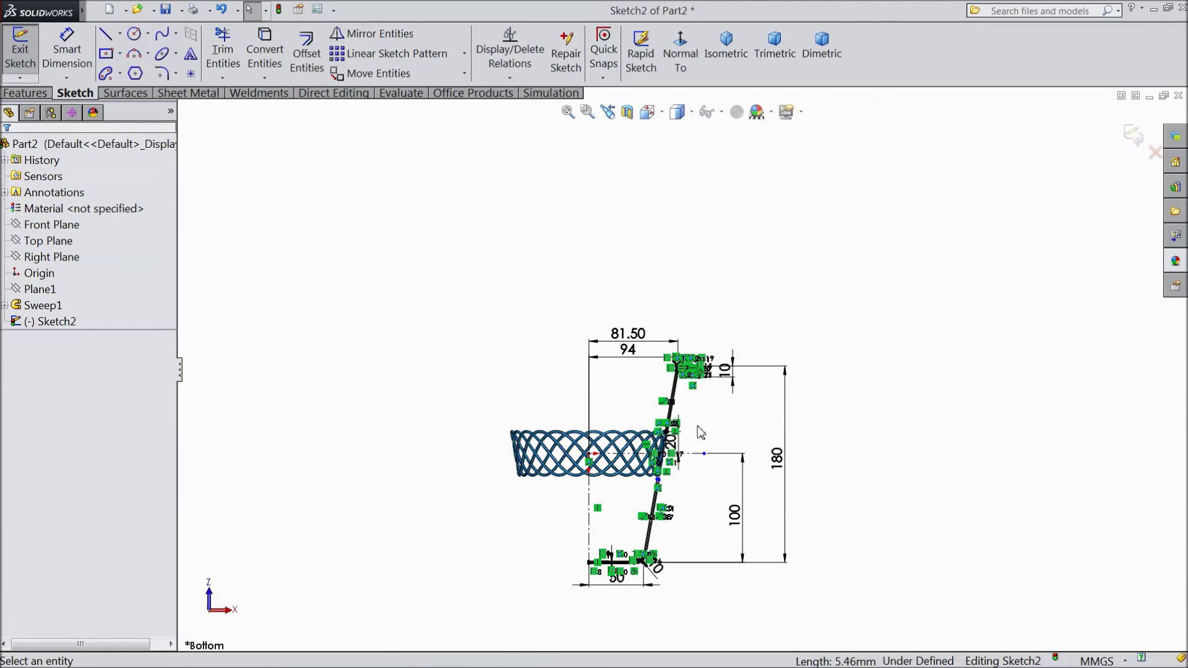
scroll(672, 481, "up", 10)
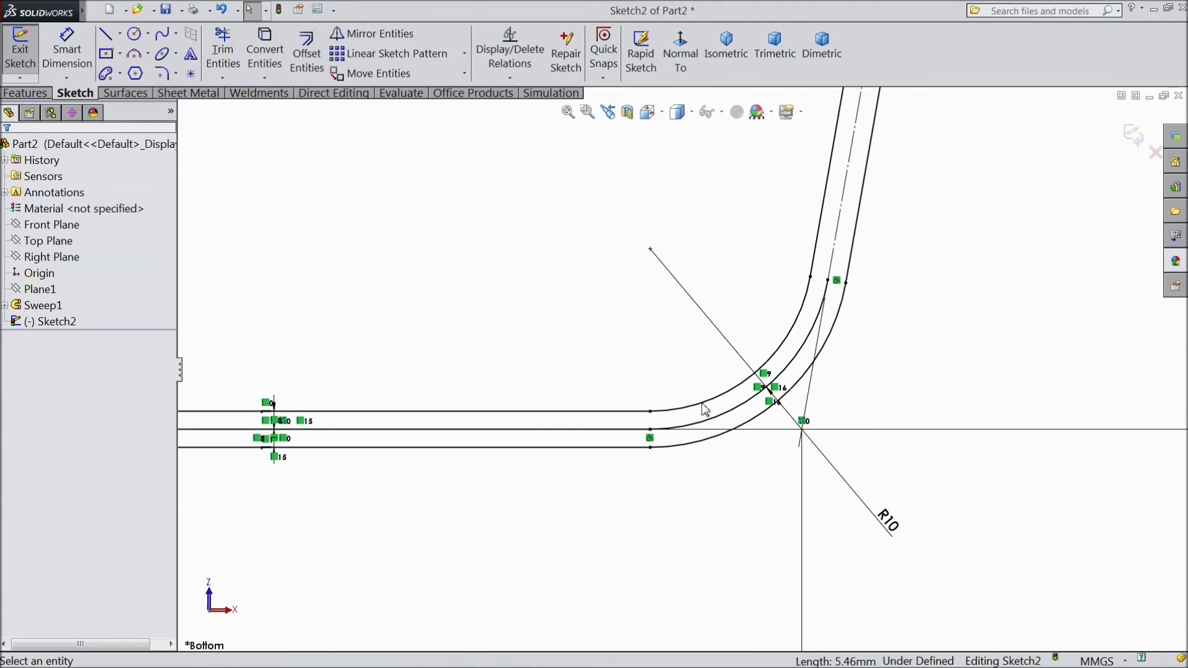
left_click(737, 418)
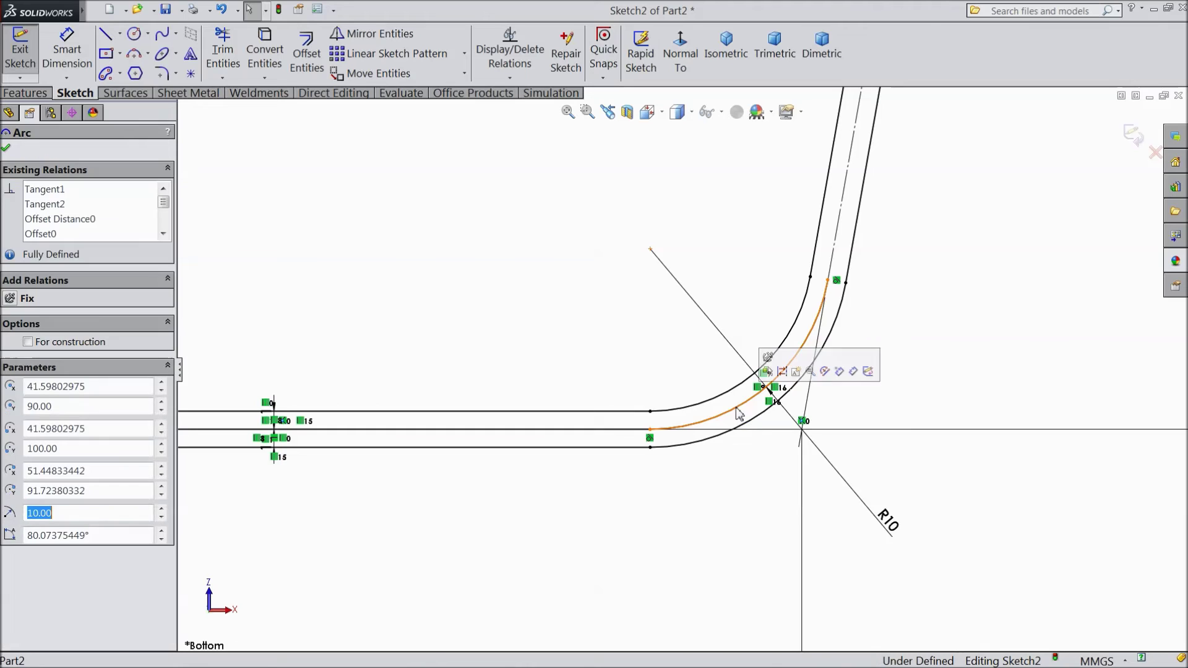
left_click(766, 380)
left_click(615, 431)
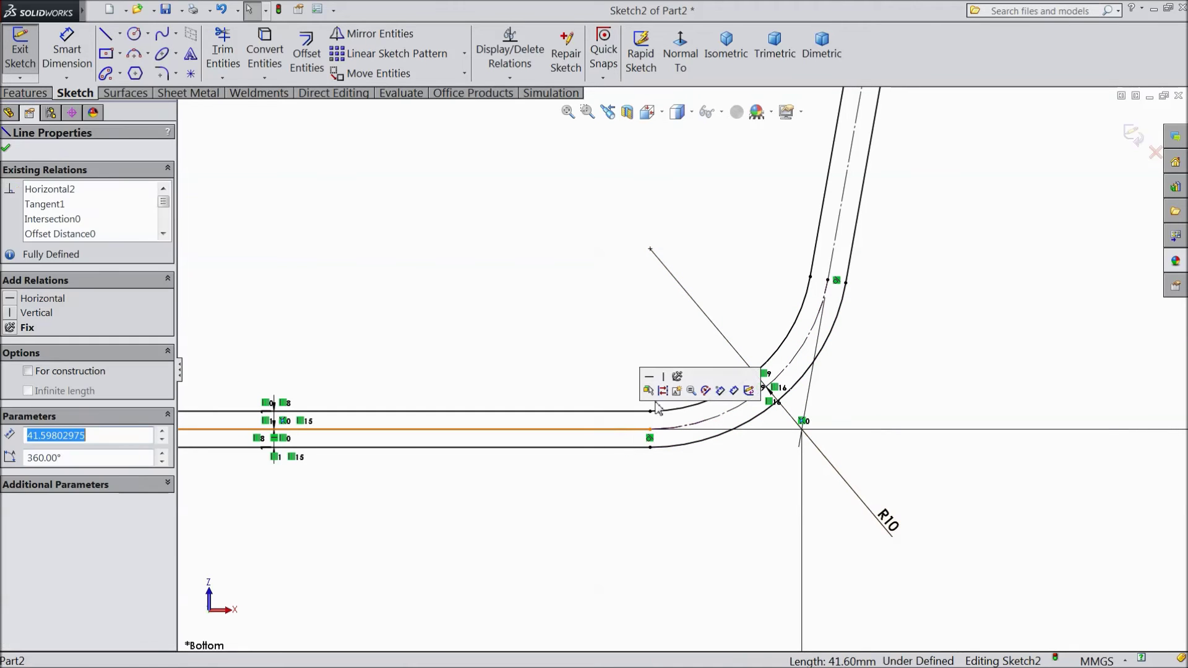
left_click(647, 396)
scroll(525, 387, "down", 2)
scroll(313, 406, "down", 1)
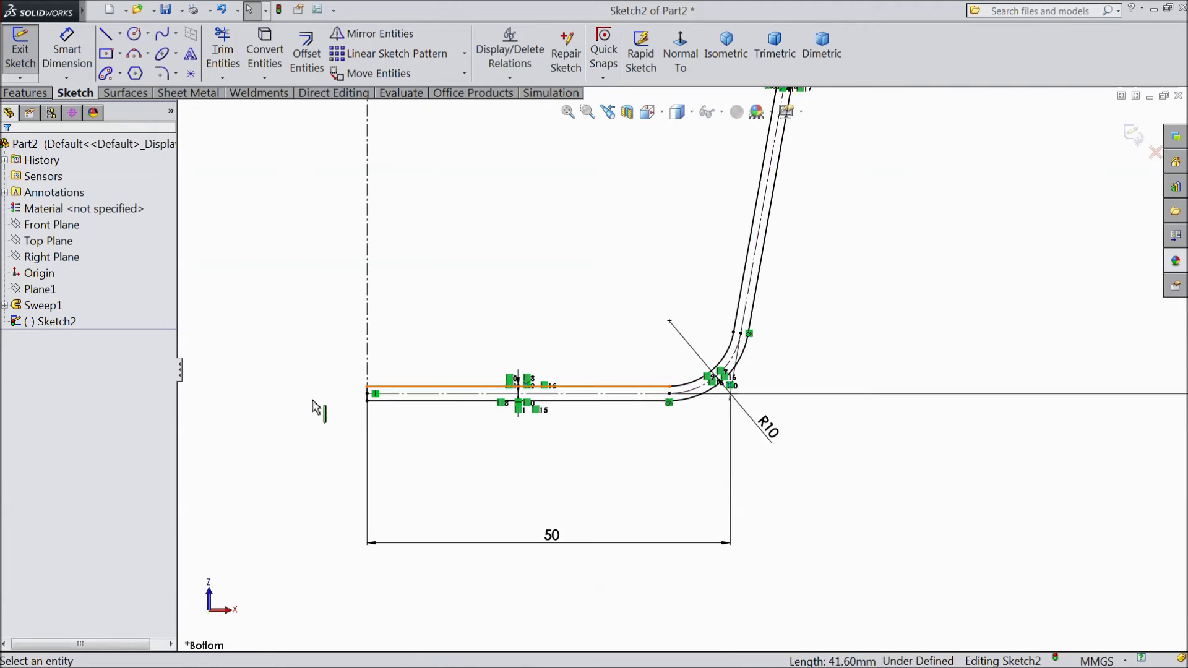
scroll(470, 414, "up", 4)
scroll(480, 394, "down", 8)
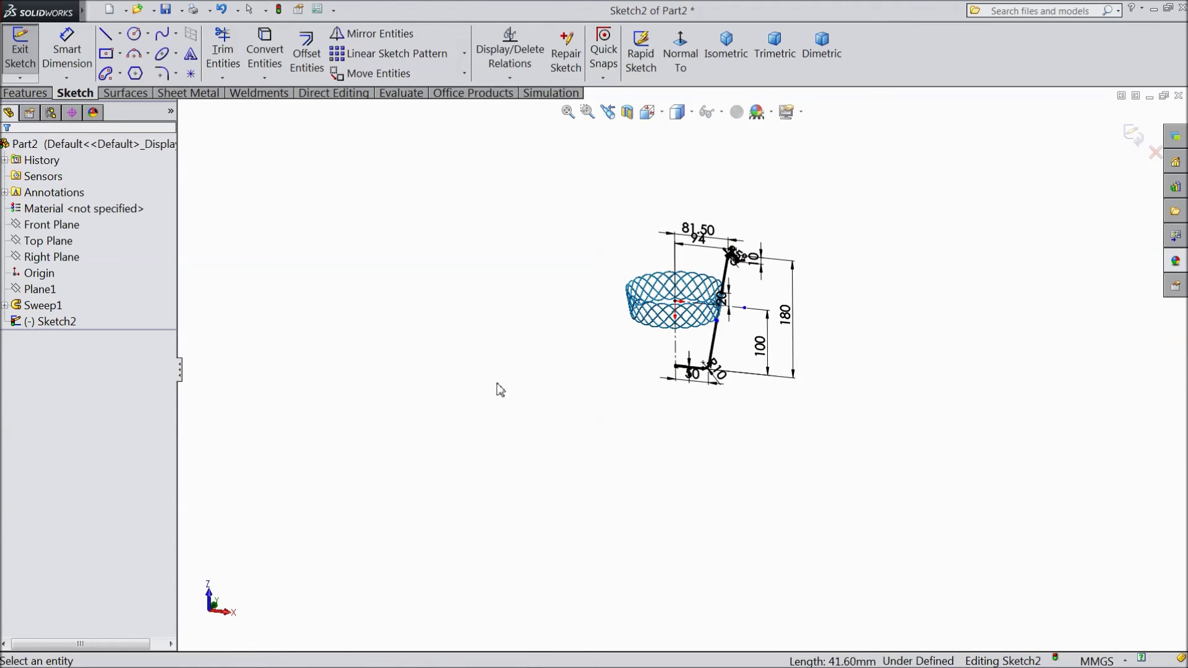
scroll(674, 260, "up", 4)
scroll(709, 279, "up", 3)
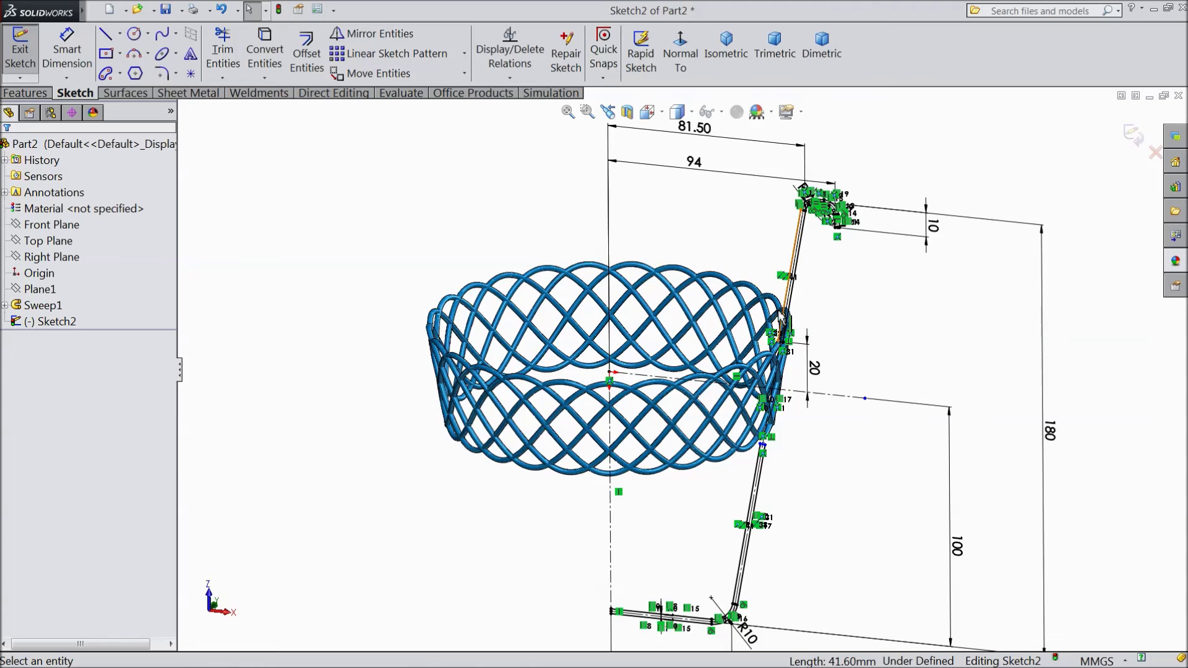
scroll(677, 364, "down", 2)
scroll(704, 378, "up", 1)
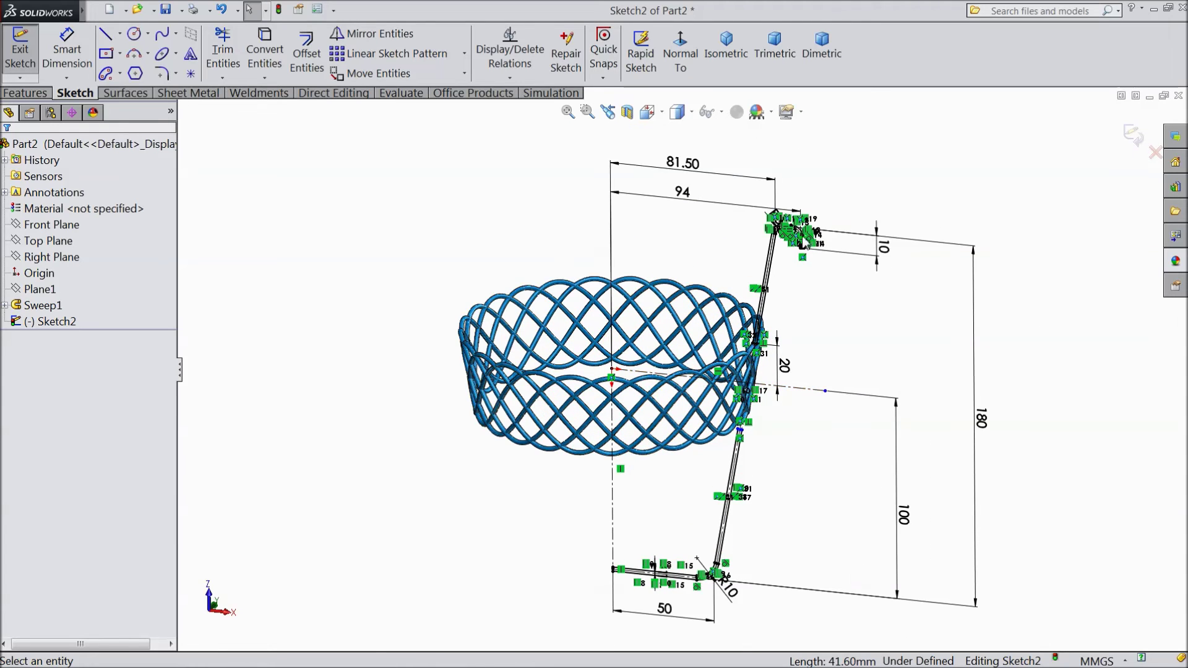
left_click(1139, 140)
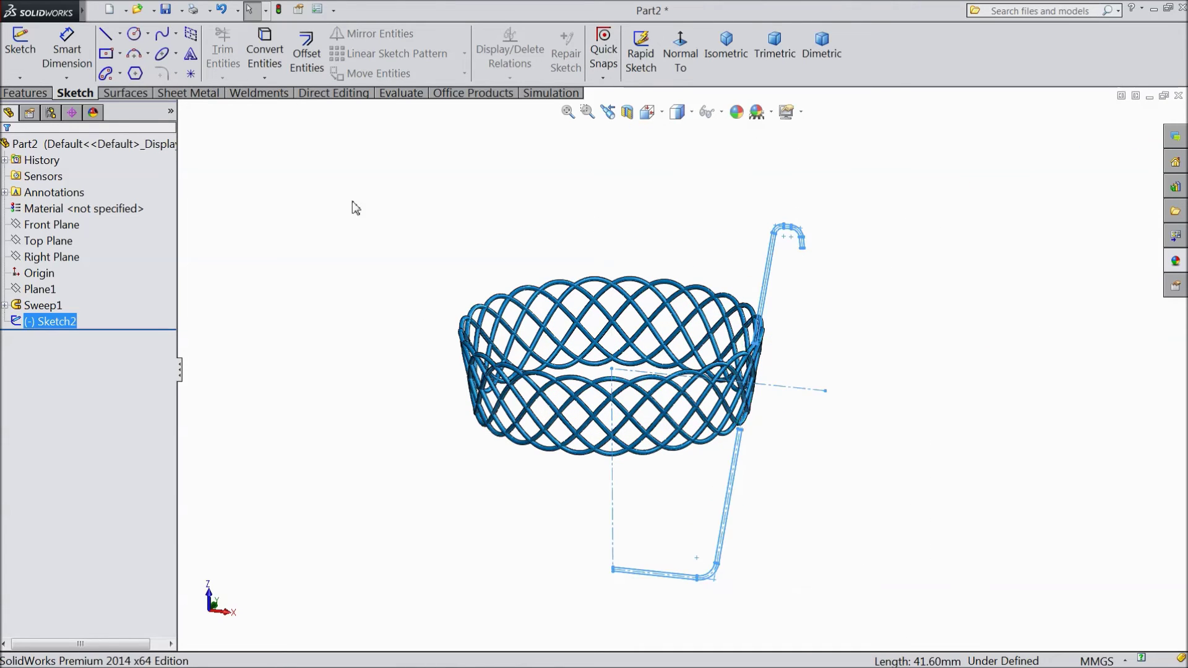
Revolve Sketch2 a full 360° about the Line2 centreline to create Revolve1.
left_click(25, 93)
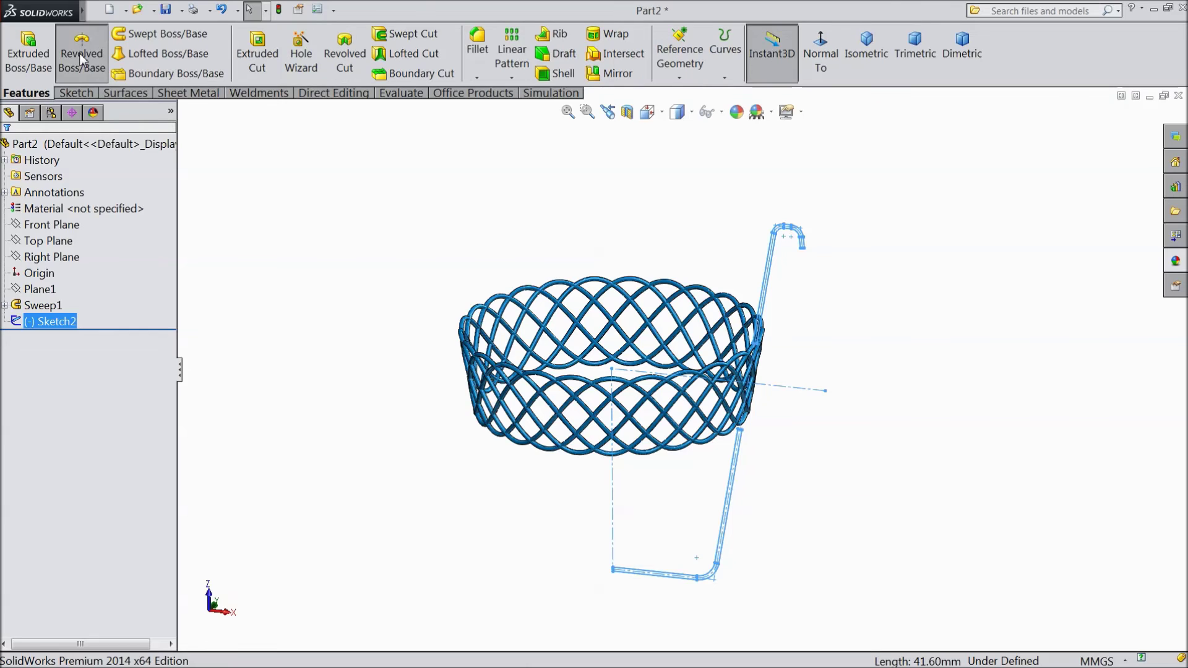
left_click(80, 53)
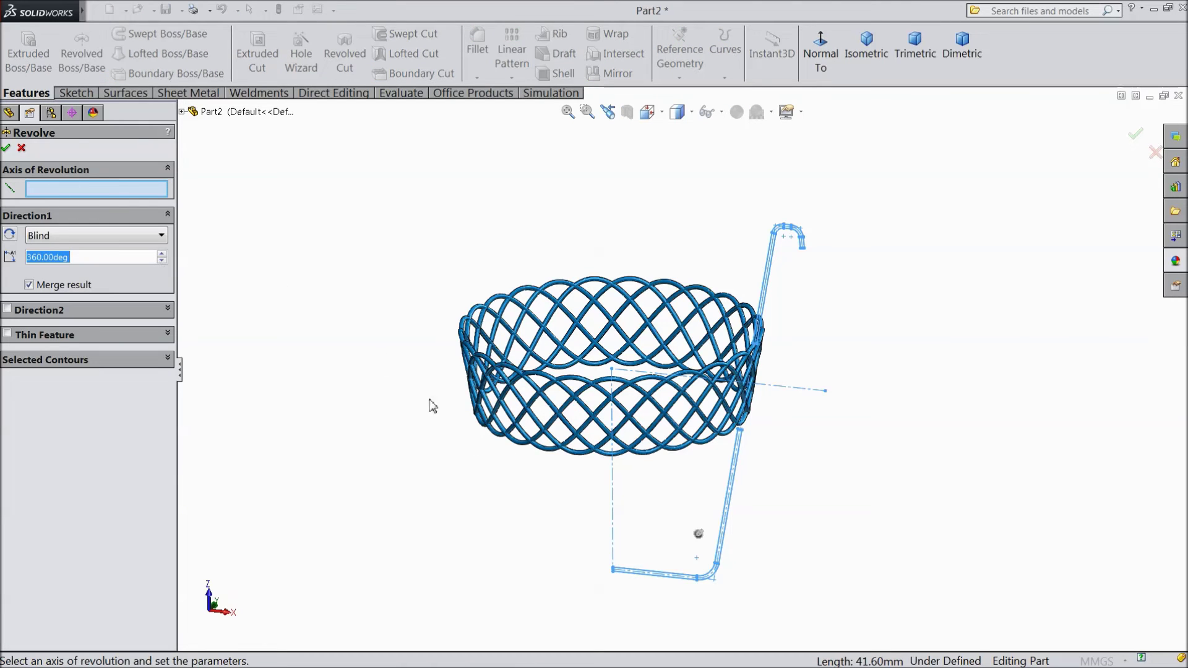
left_click(613, 495)
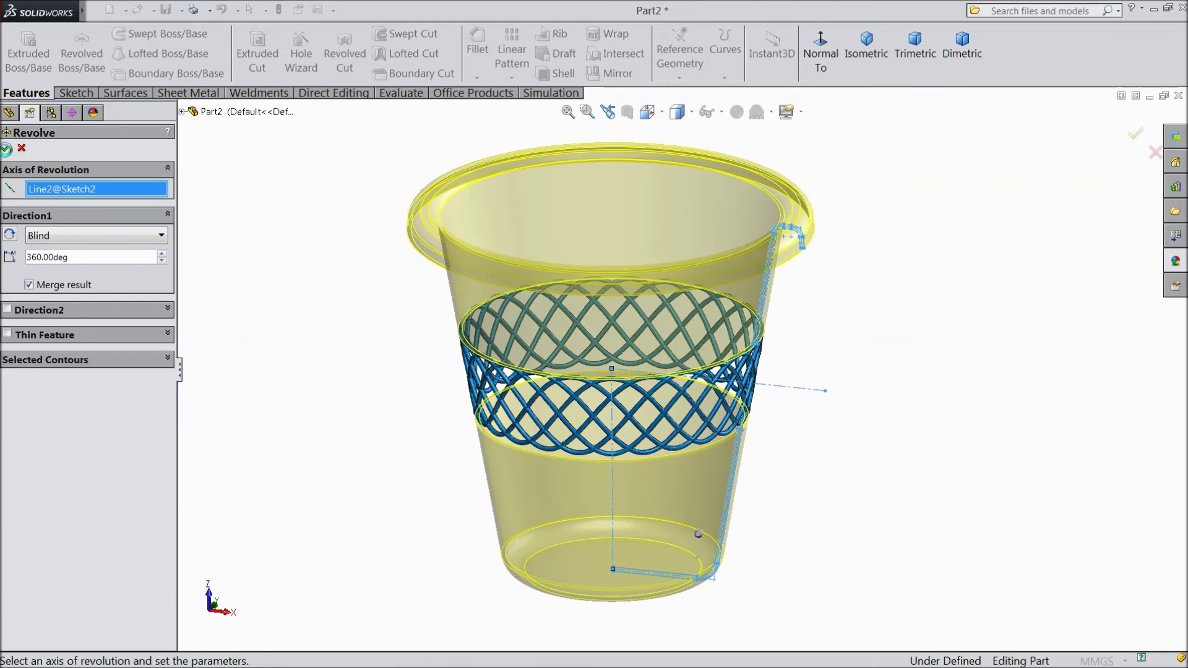
left_click(7, 149)
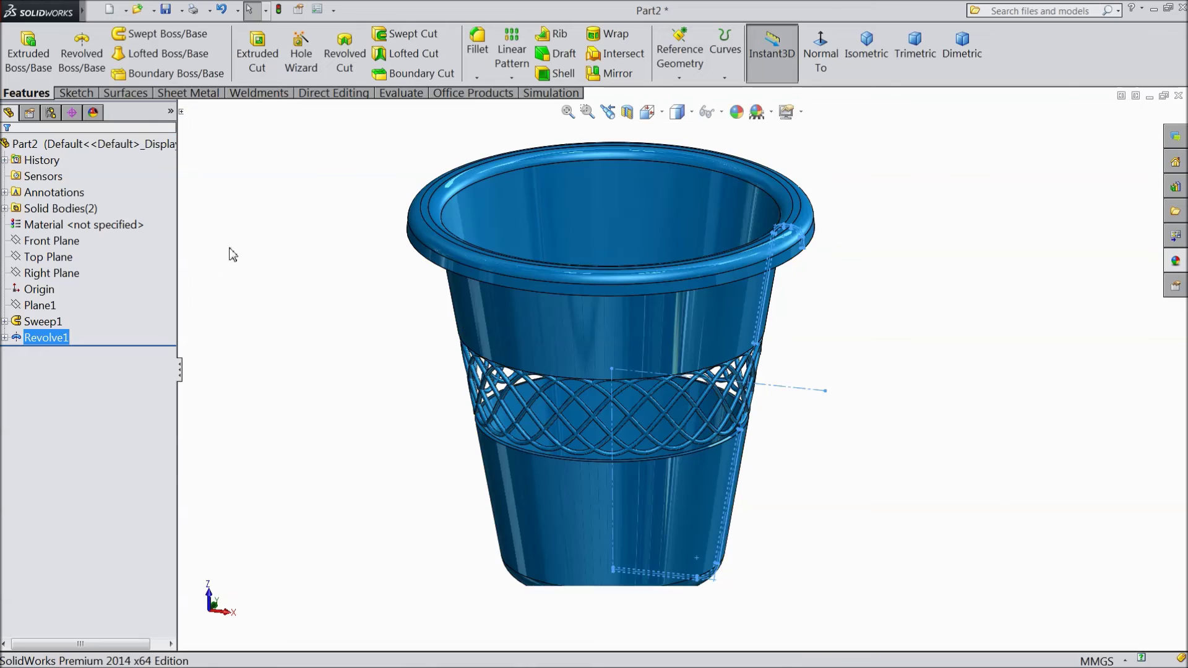
left_click(321, 342)
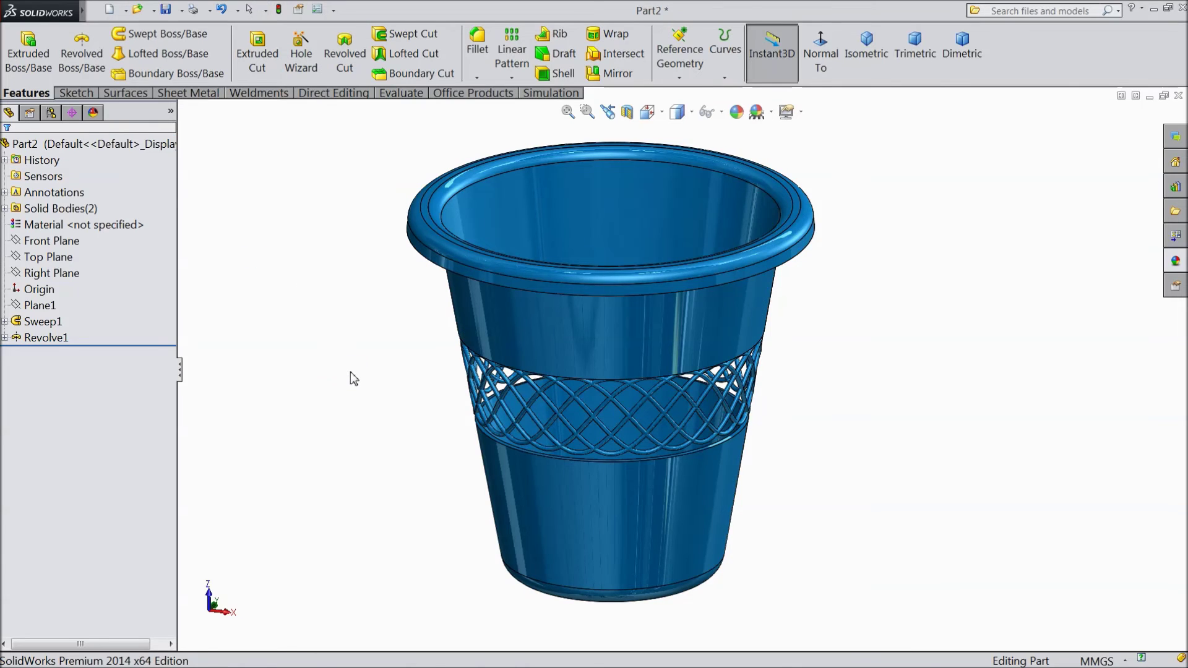
Orbit the bucket, snap back to the Normal To front view, and expand Revolve1 to show Sketch2.
mouse_move(350, 373)
middle_mouse_down()
mouse_move(390, 244)
mouse_move(379, 336)
middle_mouse_up()
left_click(811, 58)
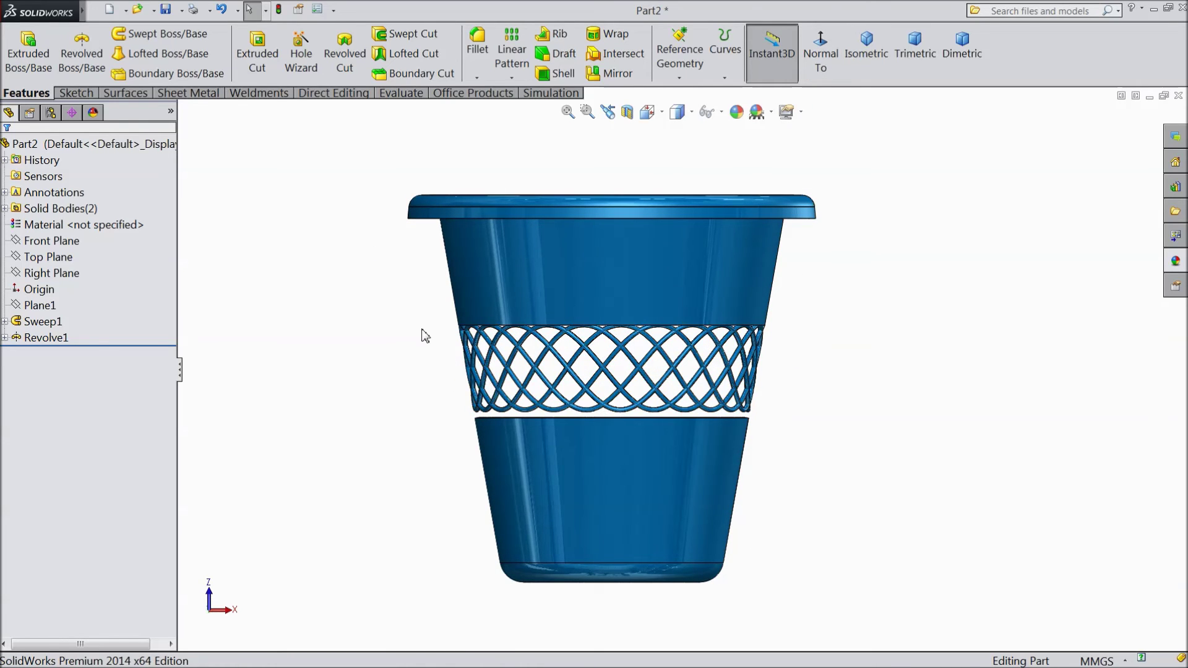
middle_click_drag(424, 336, 681, 254)
left_click(821, 62)
left_click(5, 338)
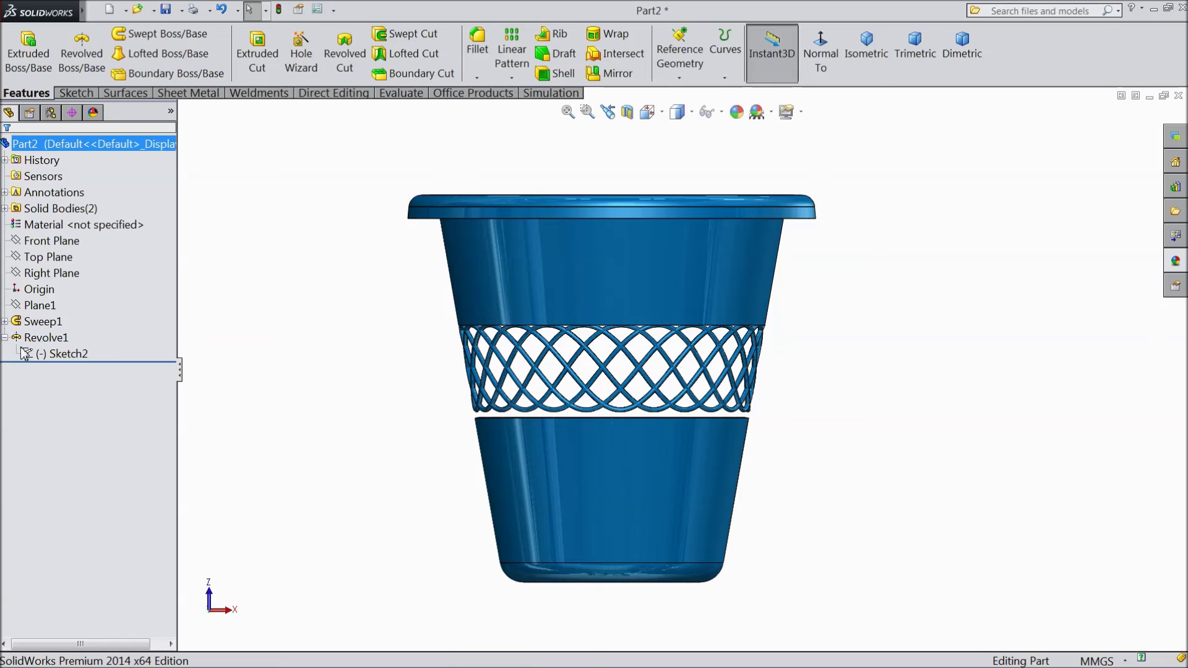
Edit Sketch2, dimension the band's lower endpoint 20 mm below the centreline, and exit to rebuild.
left_click(39, 358)
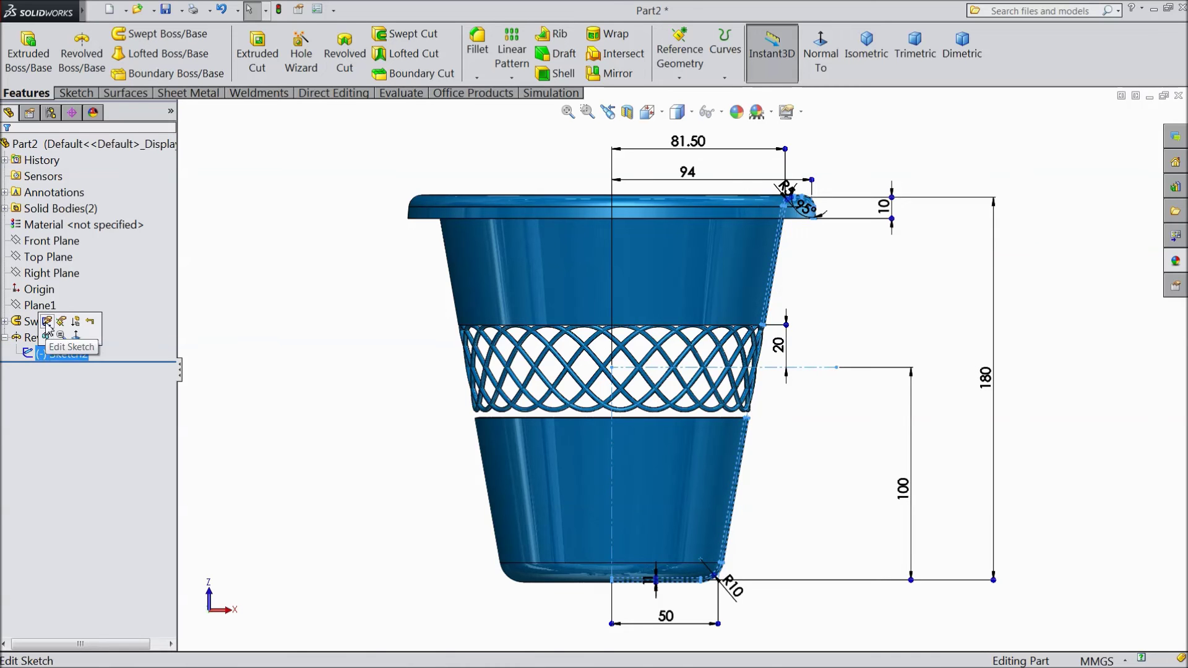
left_click(48, 321)
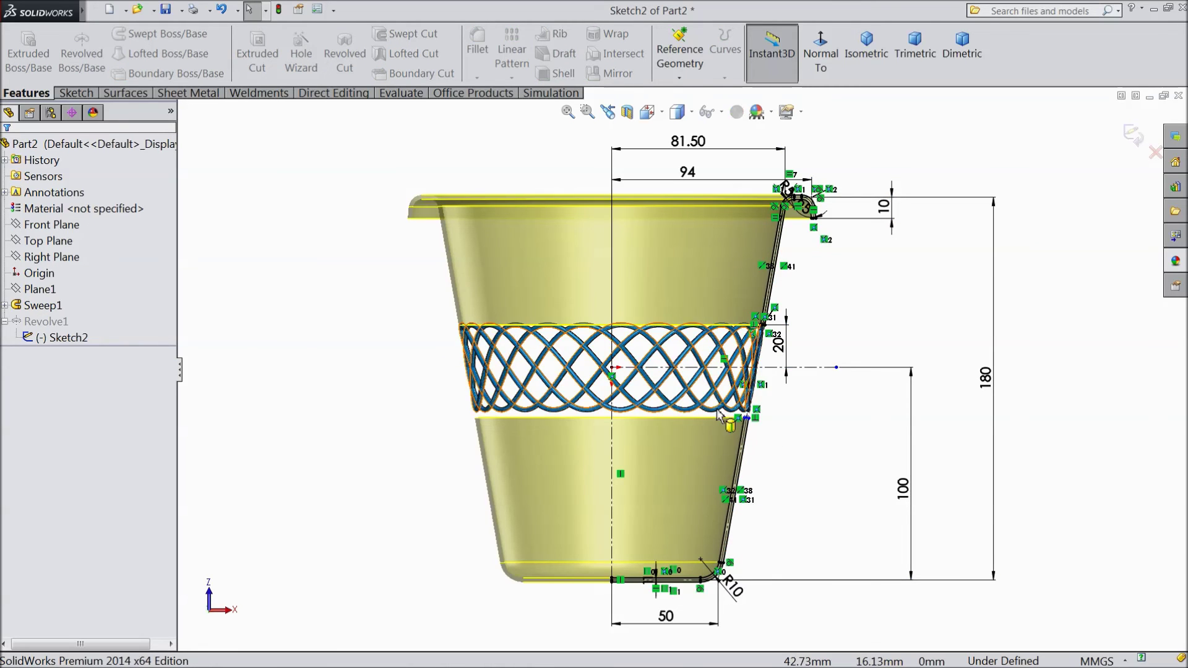
scroll(717, 413, "down", 5)
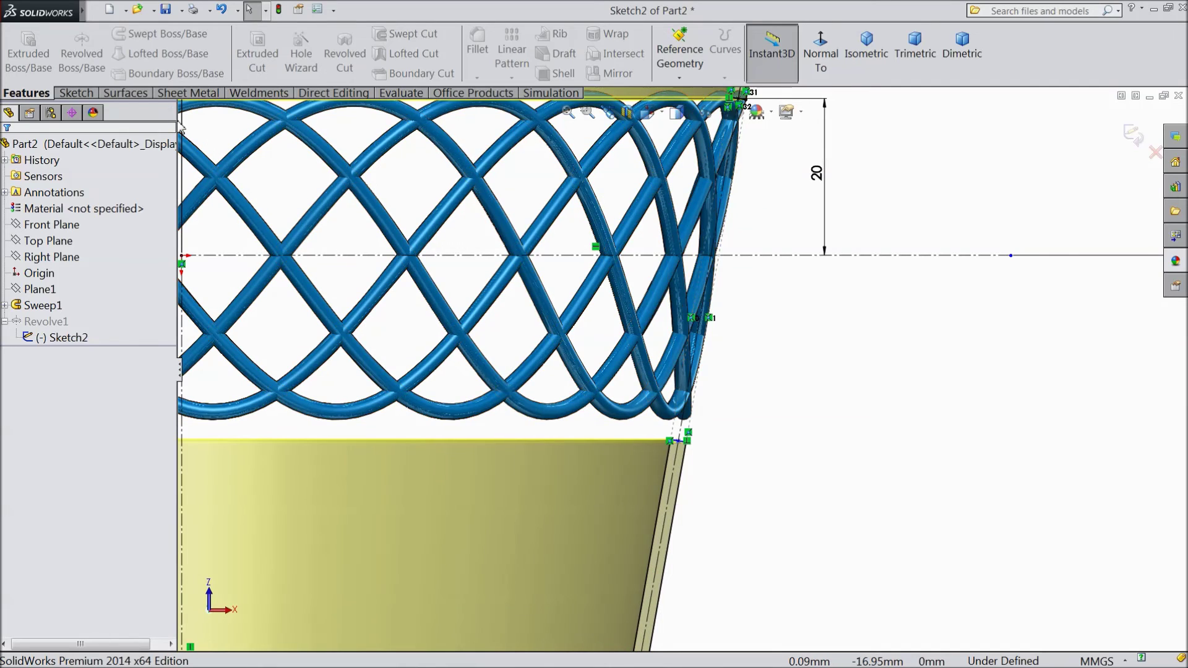
left_click(76, 93)
scroll(619, 328, "down", 2)
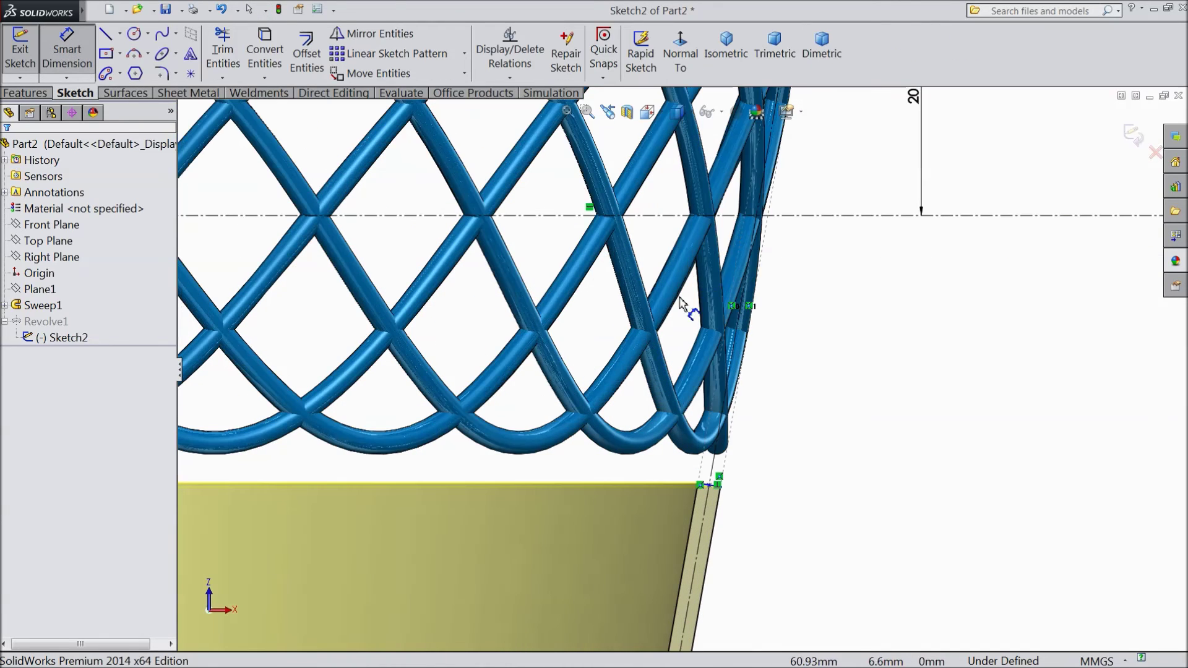
left_click(709, 486)
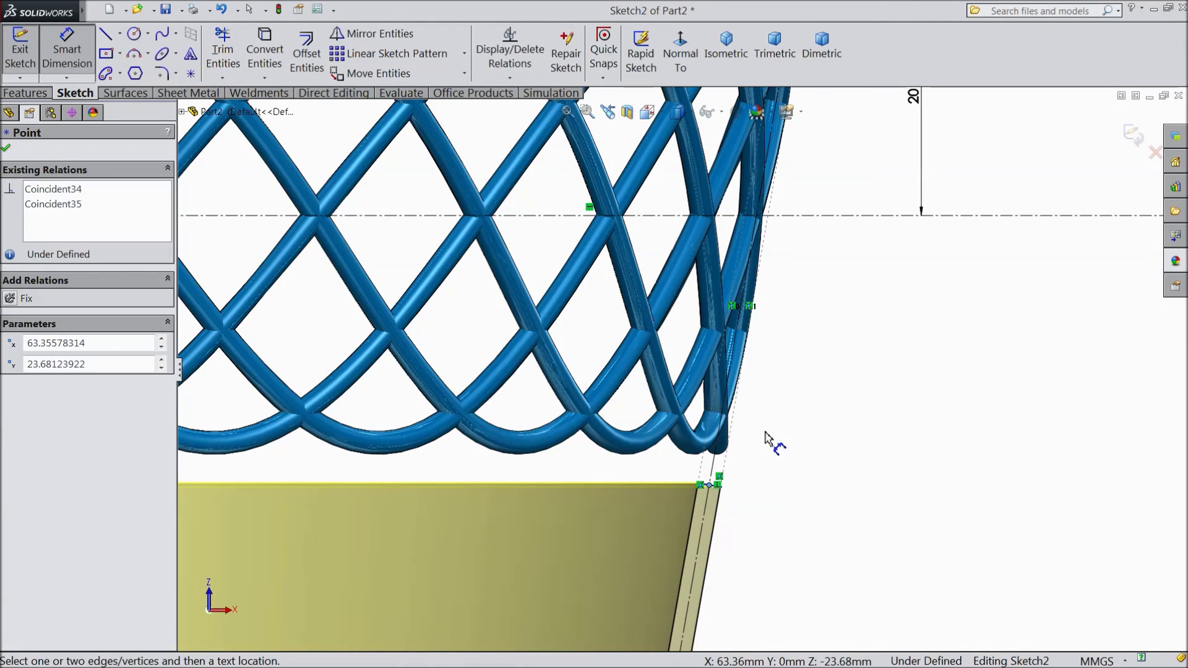
left_click(853, 216)
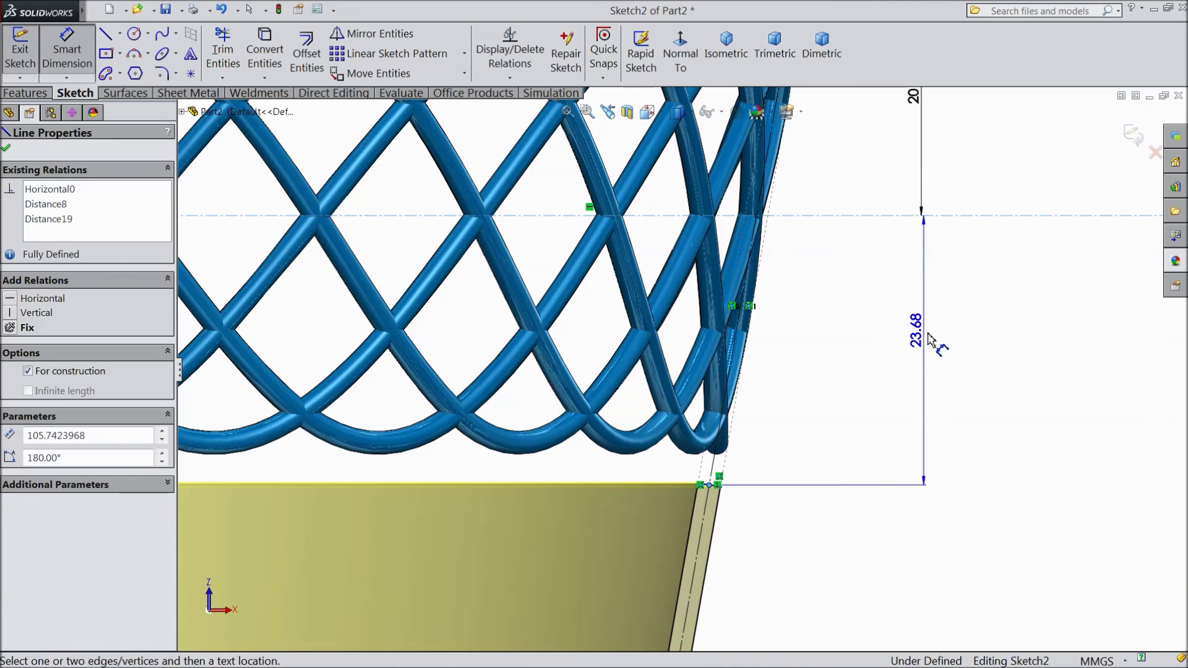
left_click(933, 353)
type("20")
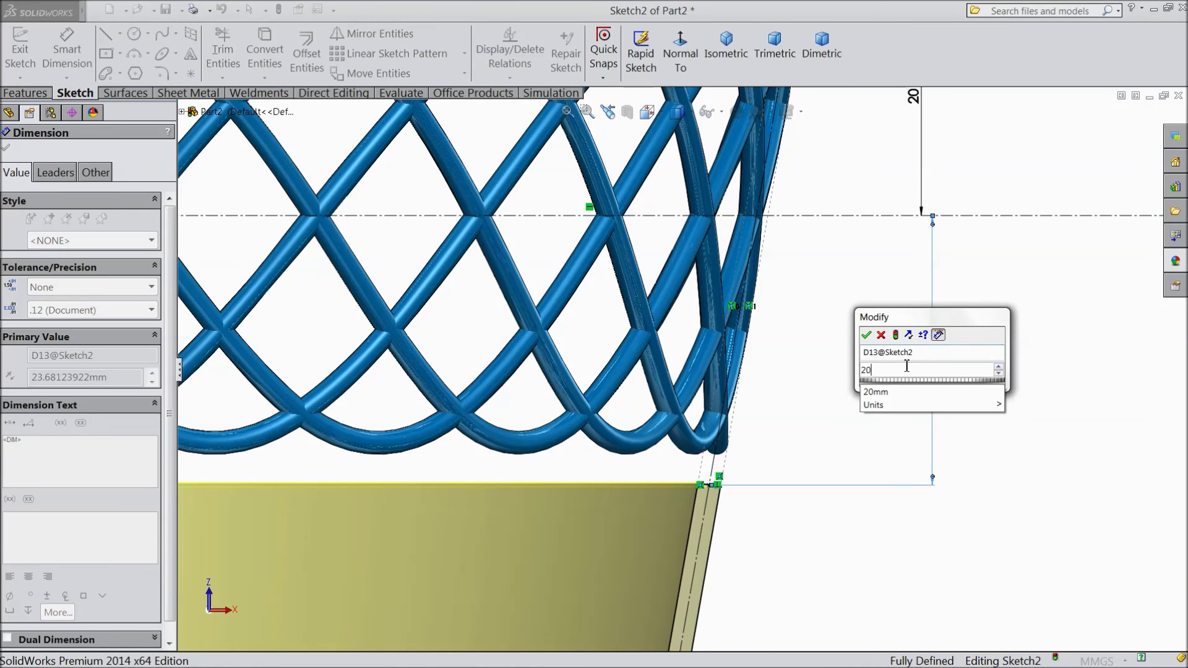
left_click(866, 335)
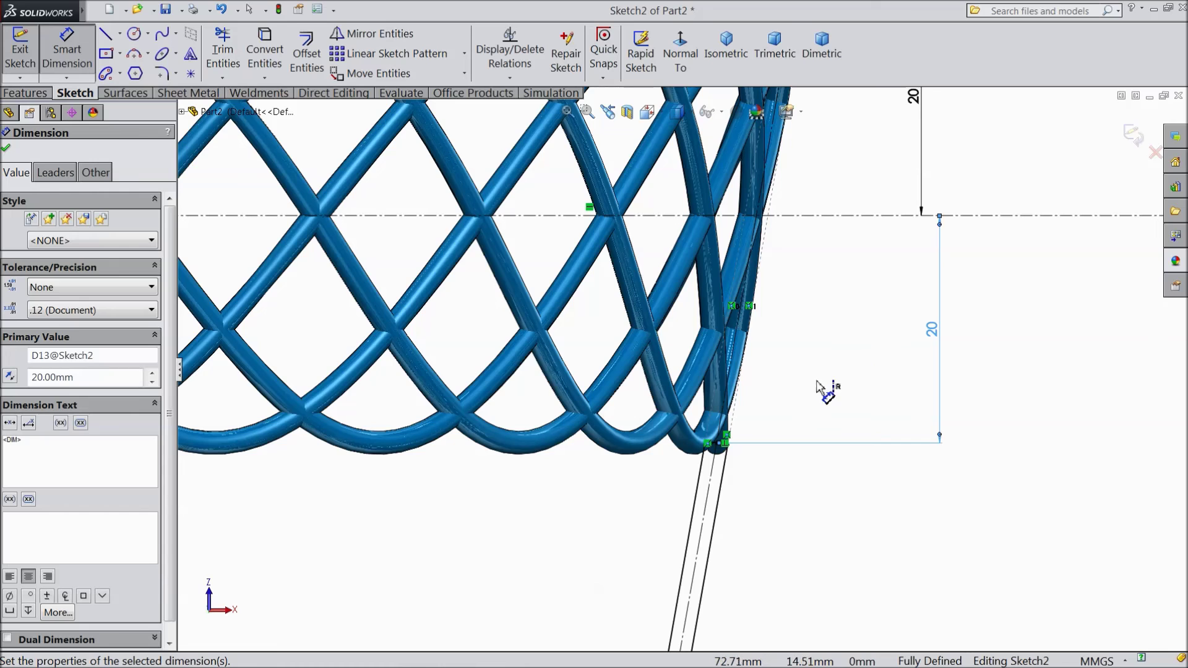
scroll(817, 382, "up", 5)
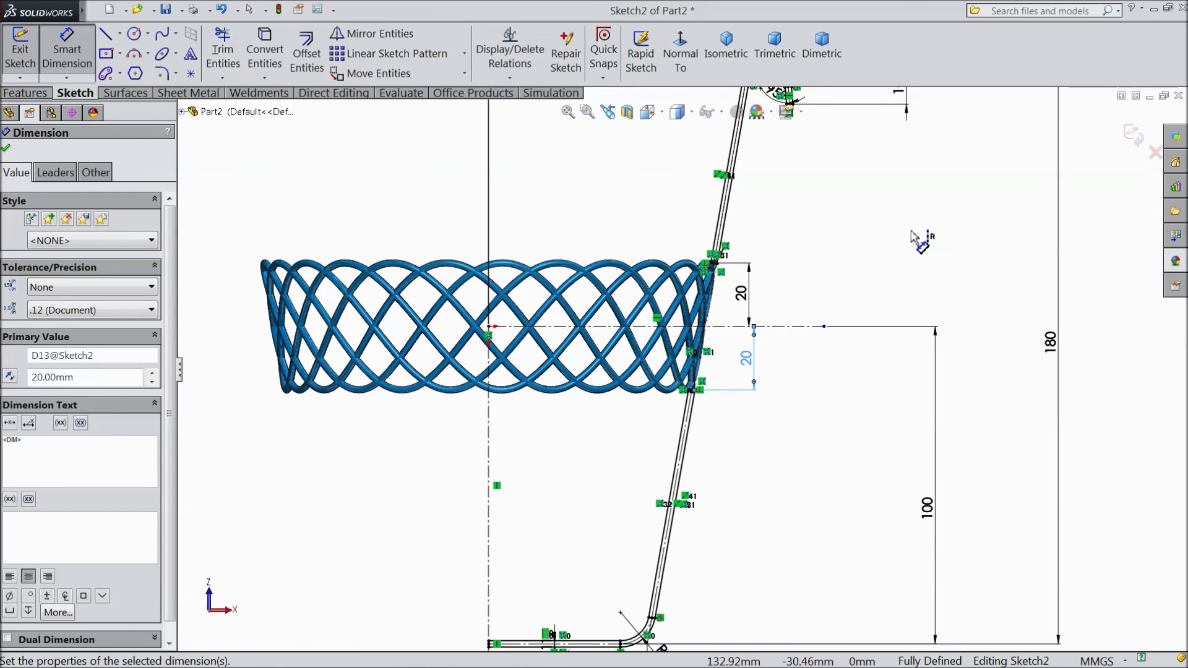
left_click(1131, 137)
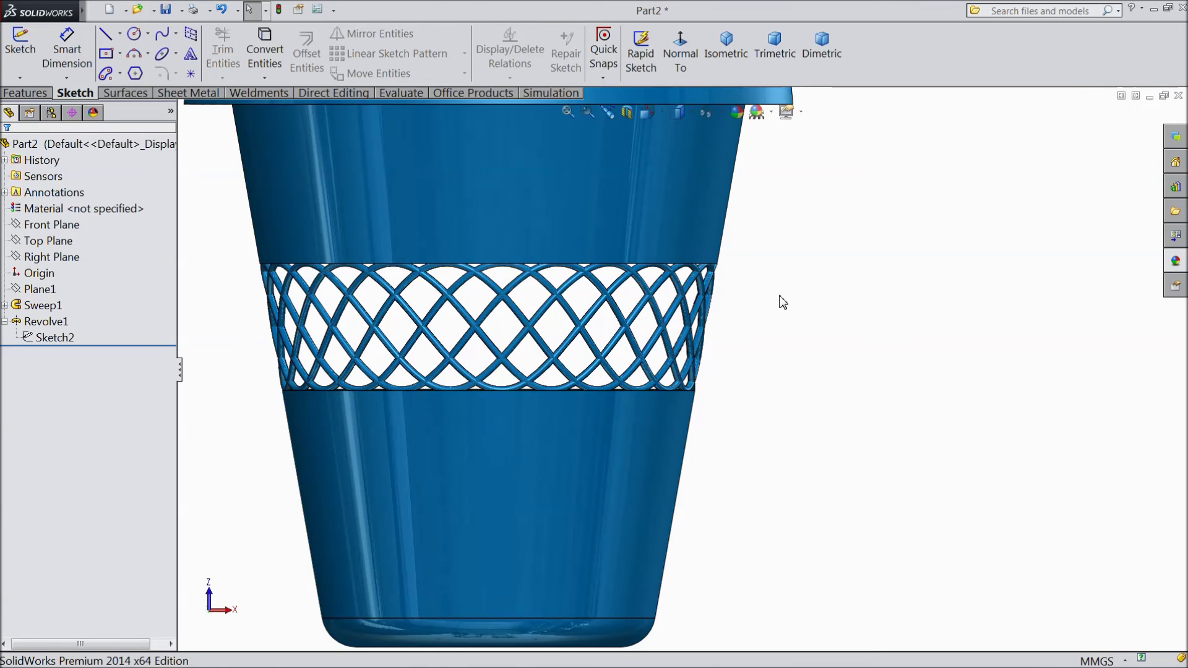
Zoom to fit and orbit the bin to inspect its open top, lattice band and rim underside.
key("f")
middle_click_drag(796, 291, 391, 298)
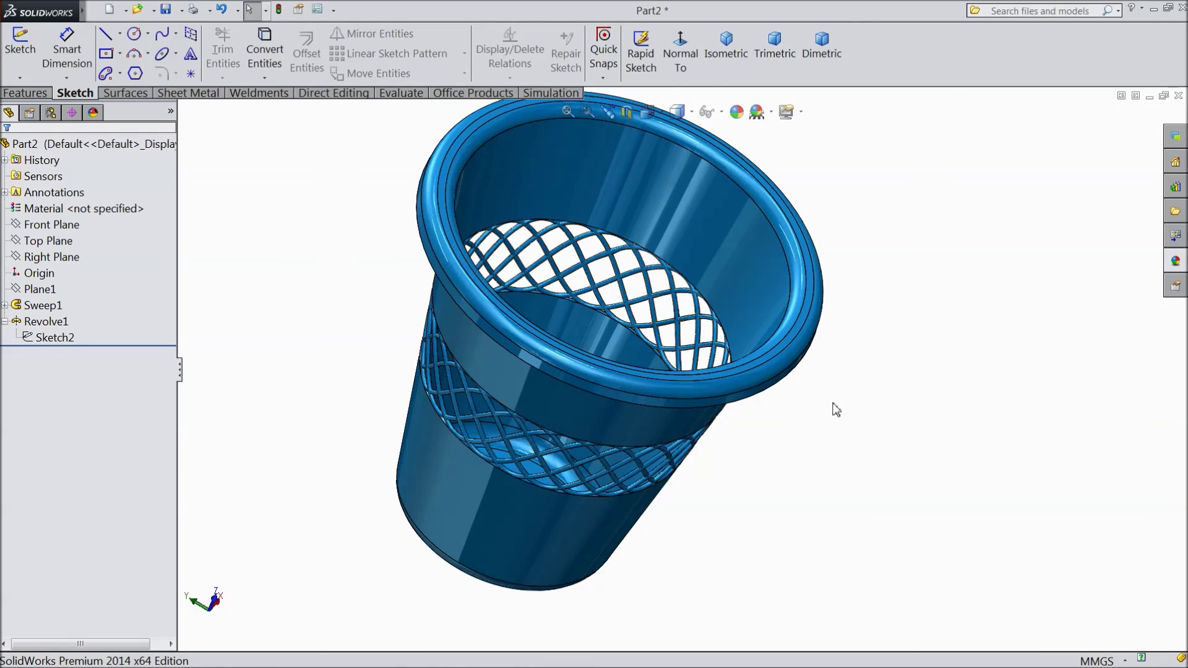
middle_click_drag(835, 406, 786, 377)
middle_click_drag(859, 471, 923, 292)
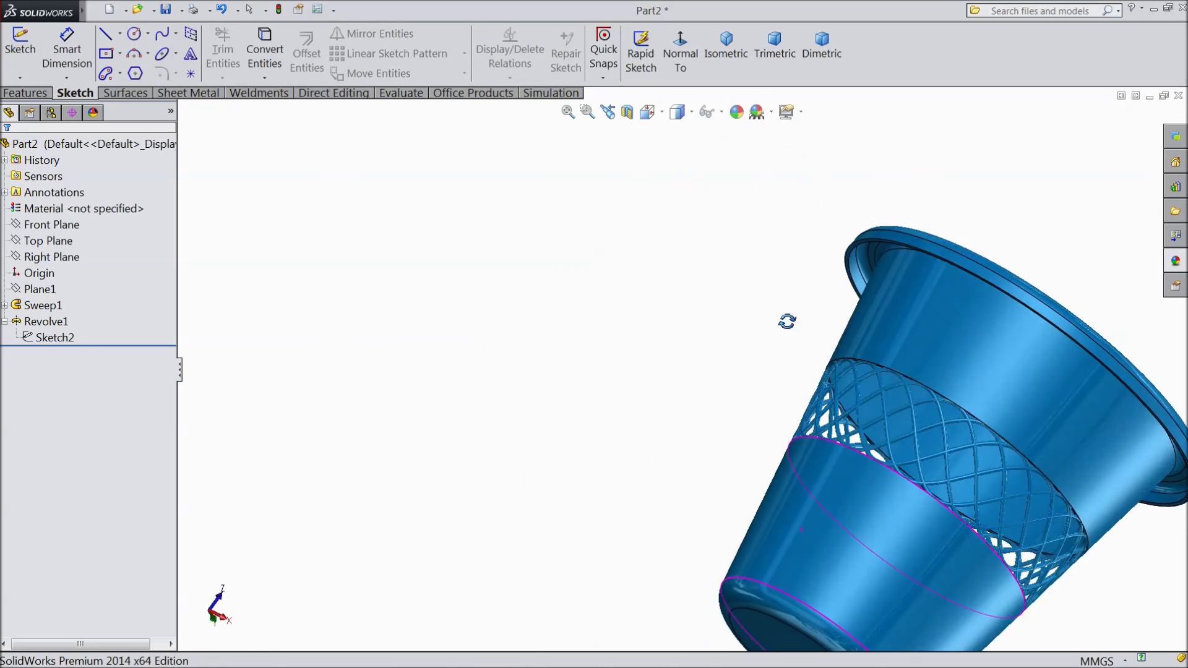